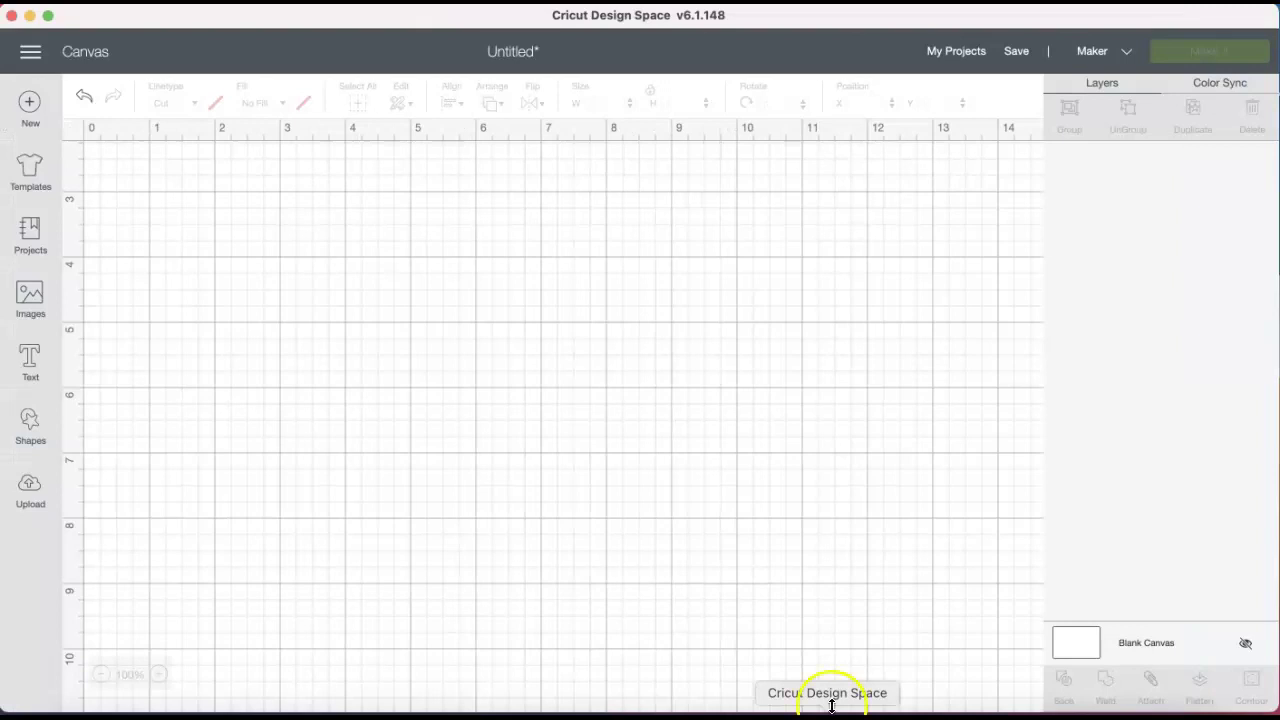
Add a square from the basic shapes and unlock its proportions
click(32, 421)
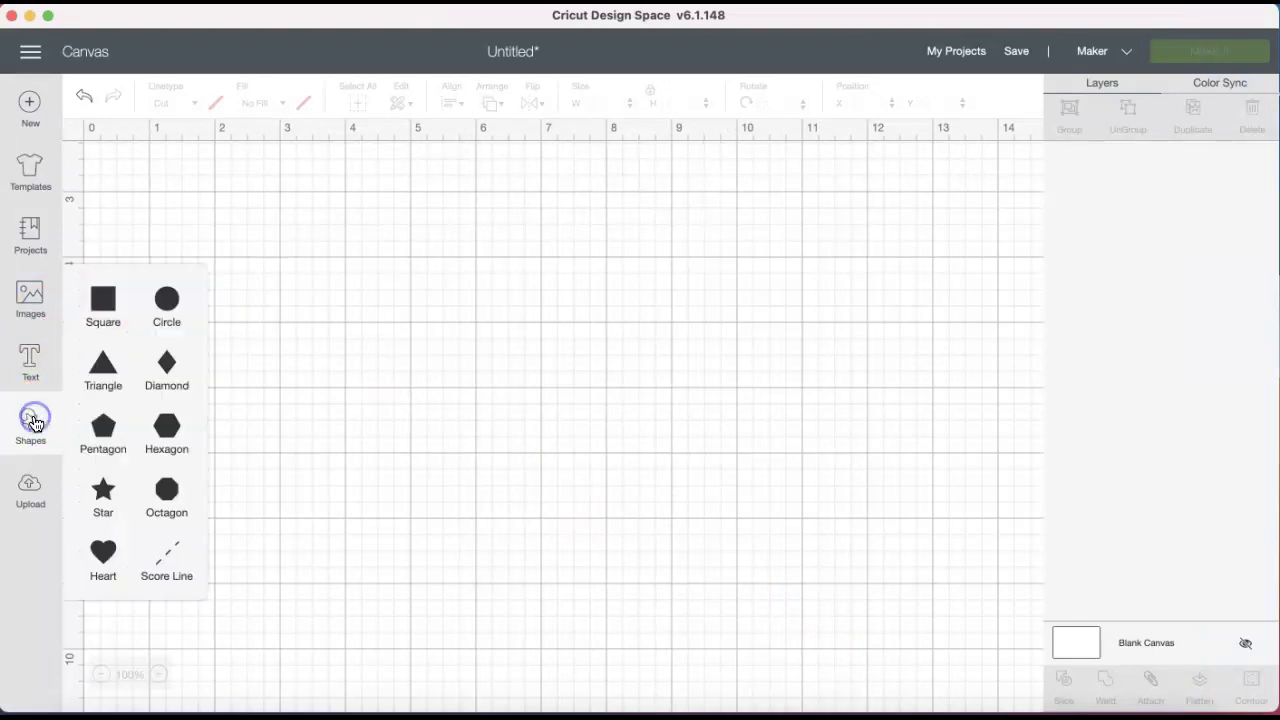
click(110, 294)
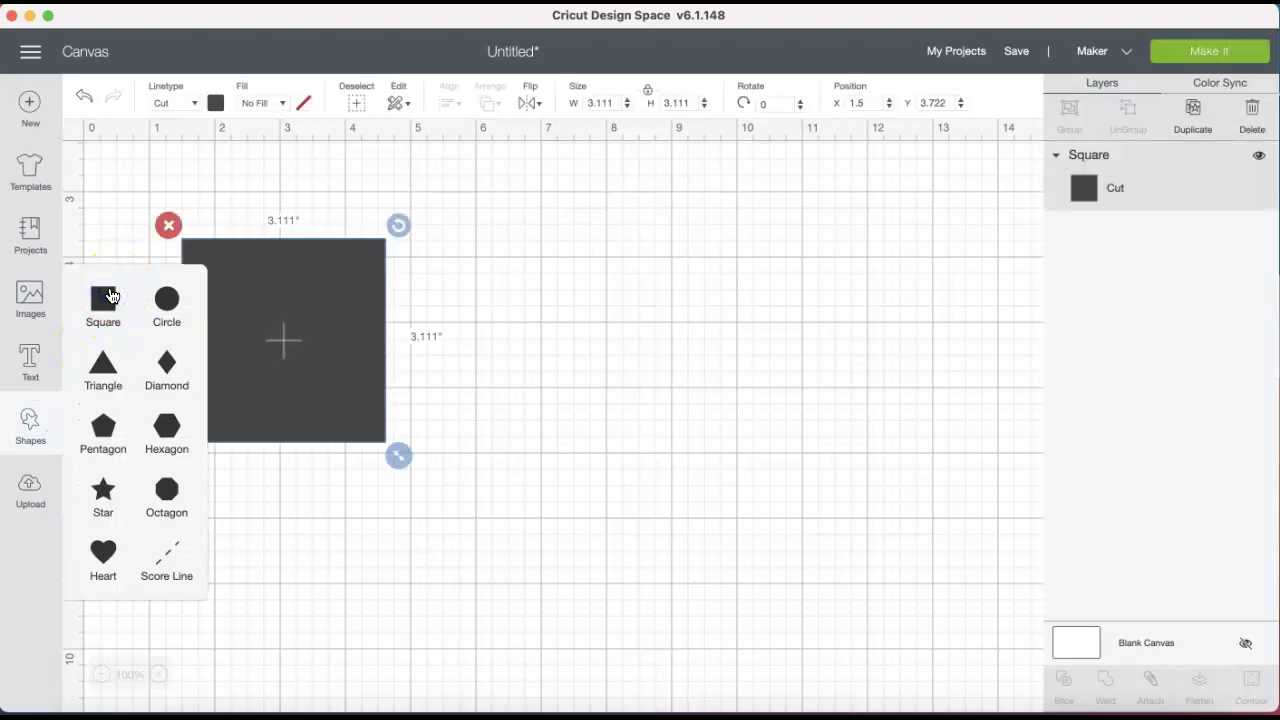
click(292, 354)
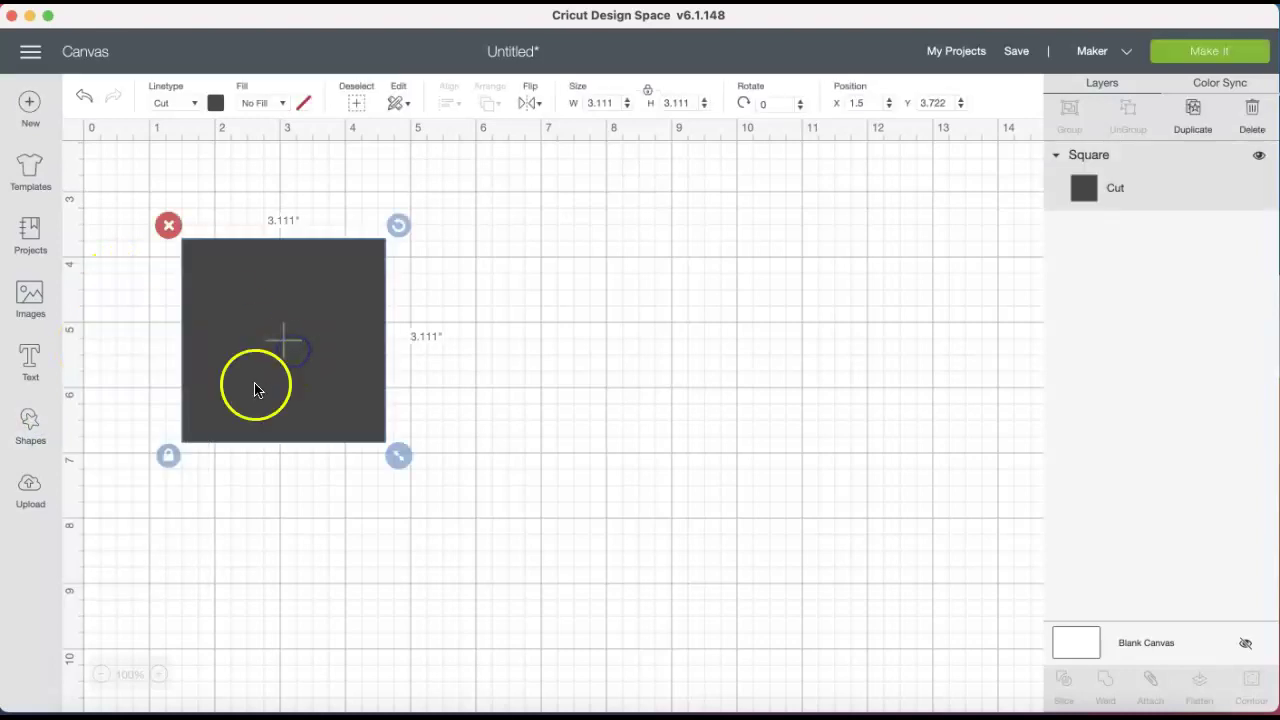
click(168, 457)
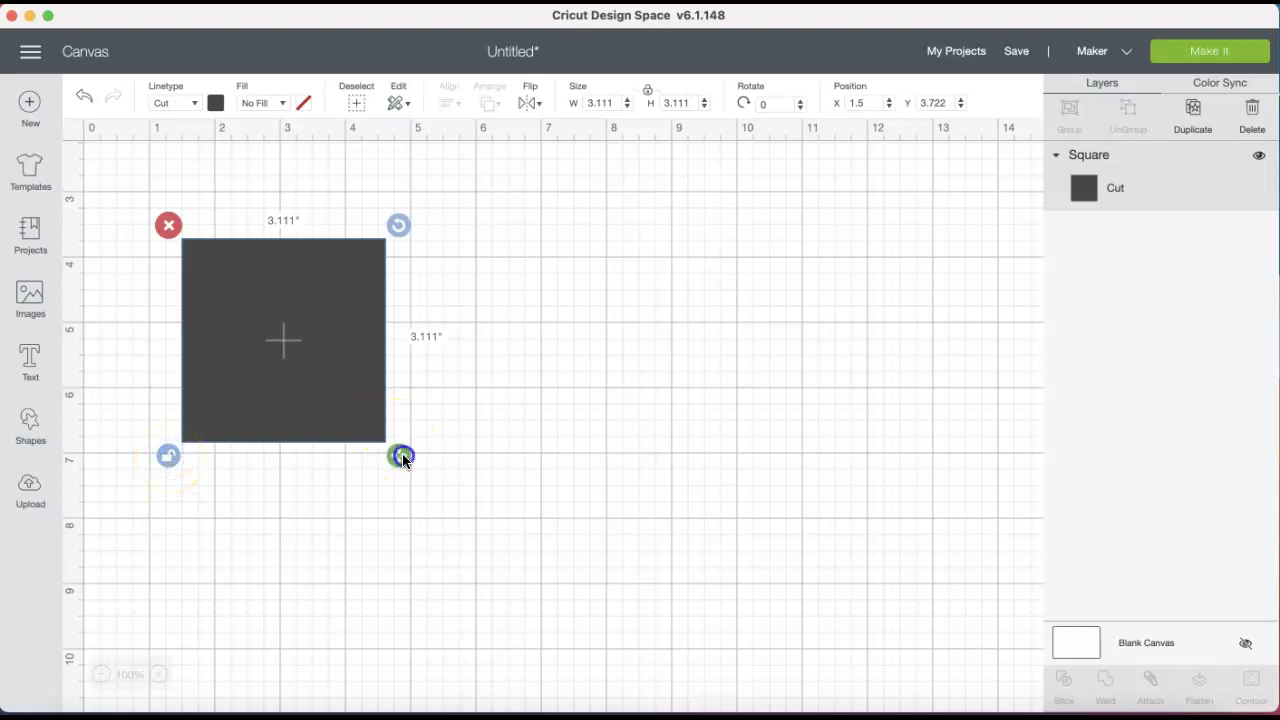
Resize the square into a 7 × 0.125 in bar, then relock its proportions
drag(400, 455, 447, 260)
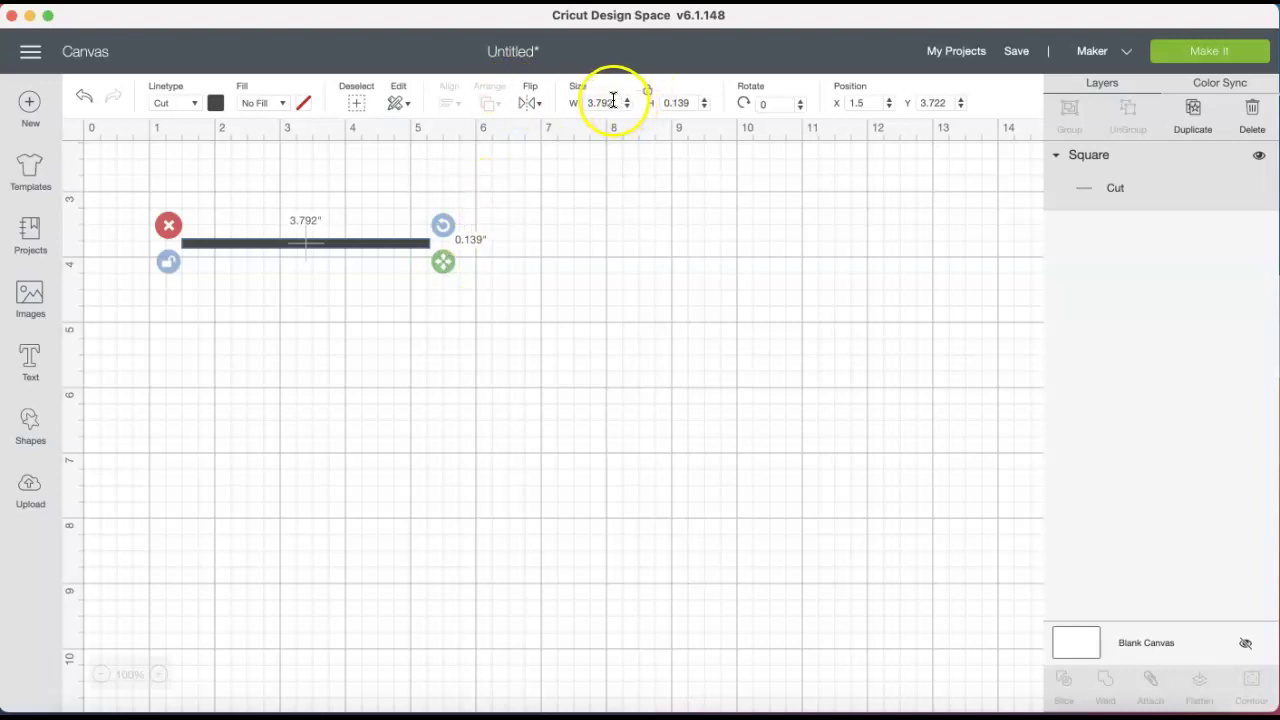
drag(613, 101, 586, 104)
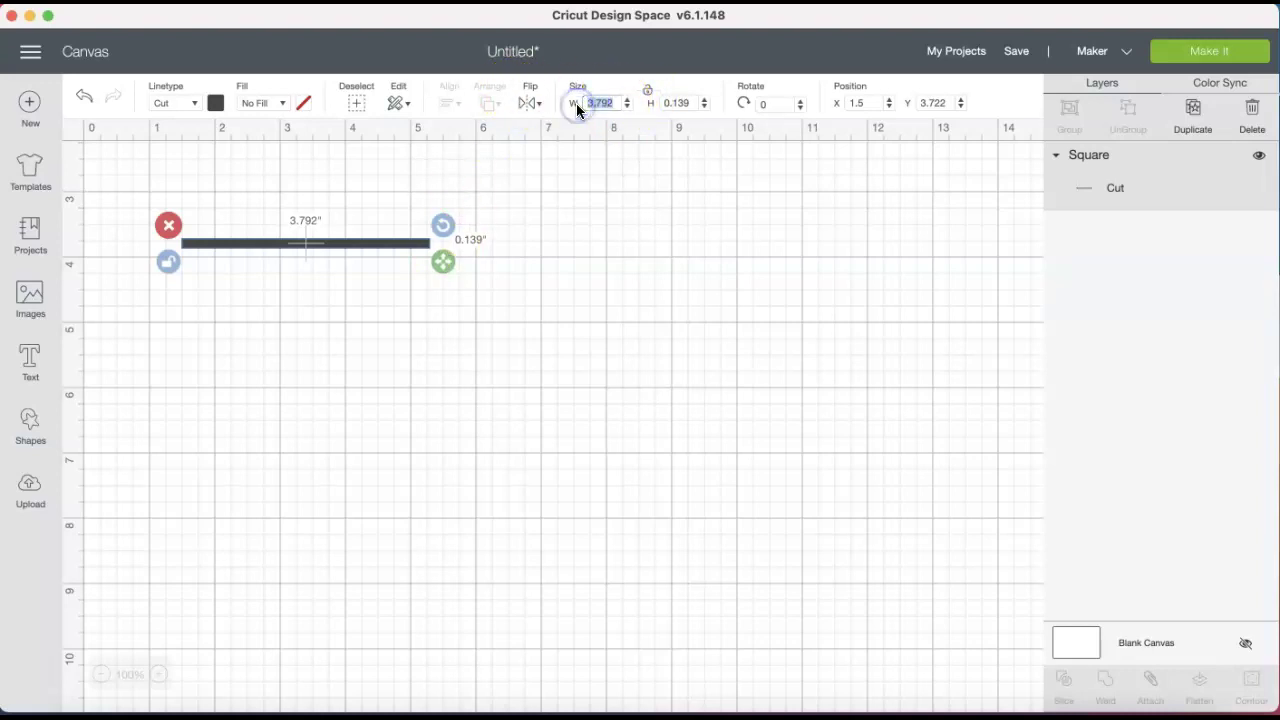
text(7)
key(Return)
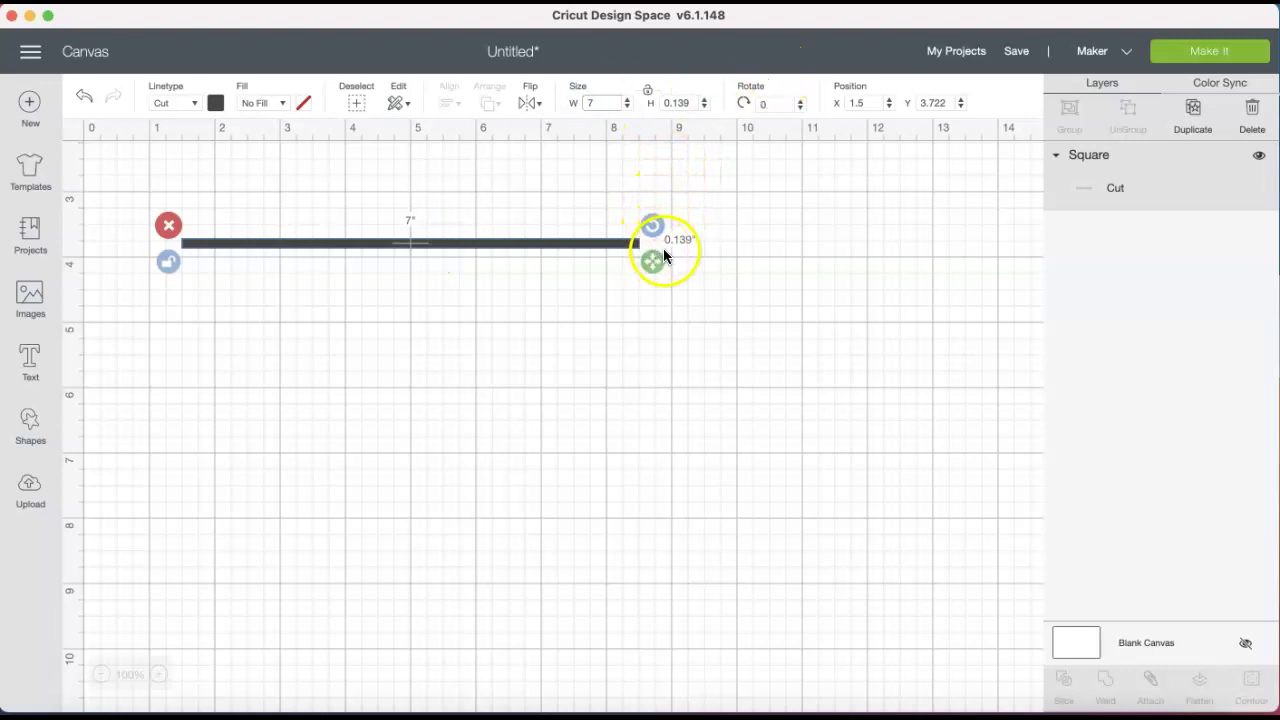
click(689, 103)
key(BackSpace)
key(BackSpace)
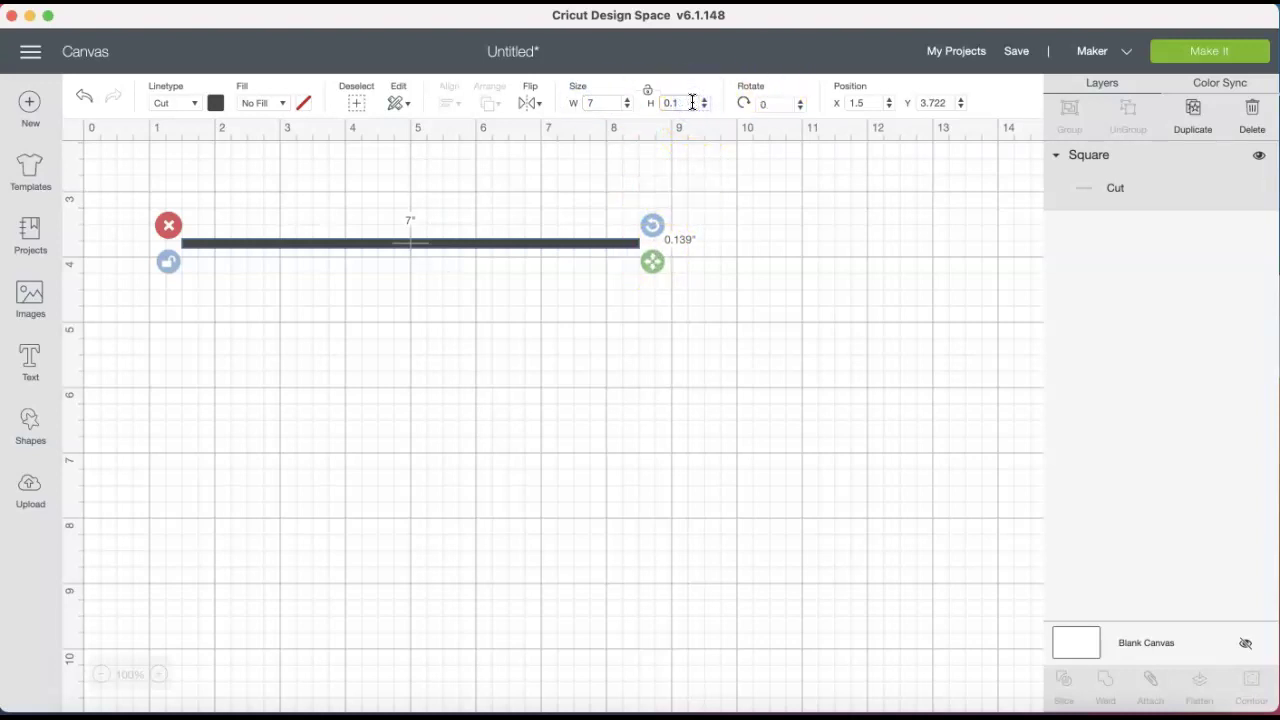
key(BackSpace)
key(BackSpace)
text(.125)
key(Return)
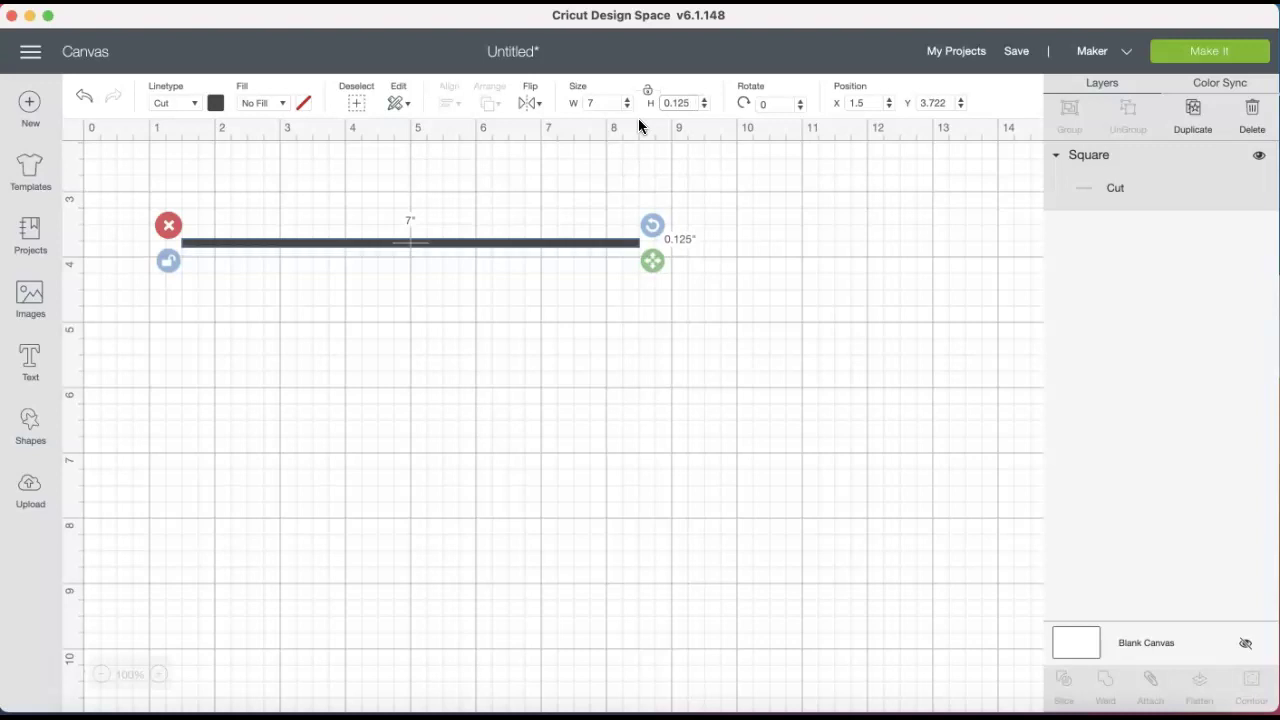
click(169, 262)
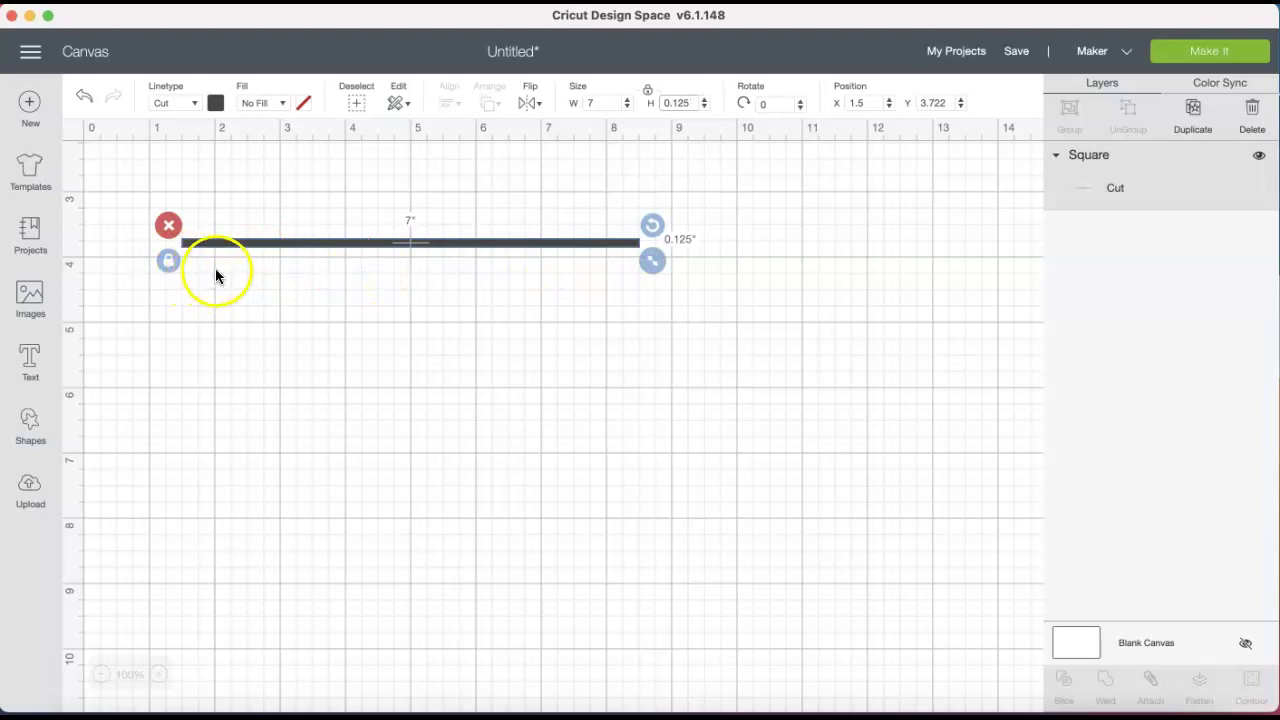
Move the bar up and duplicate it six times for seven bars
drag(413, 241, 441, 168)
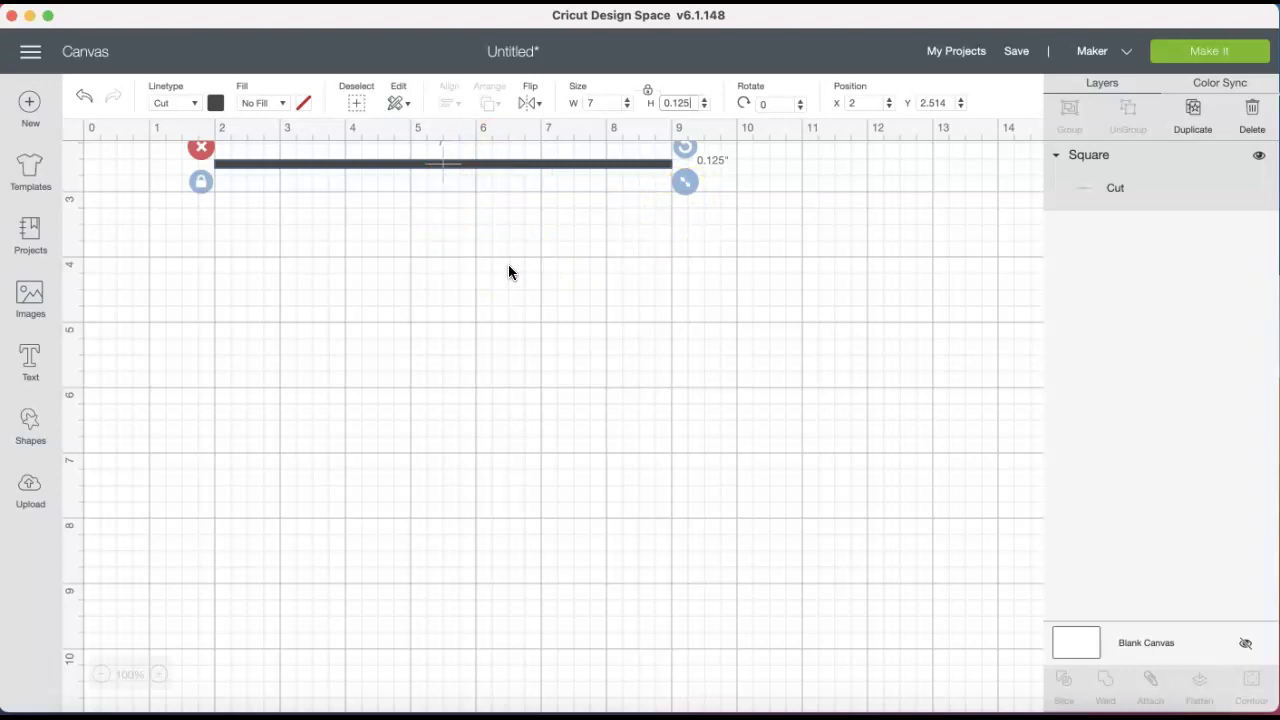
click(477, 181)
click(1194, 112)
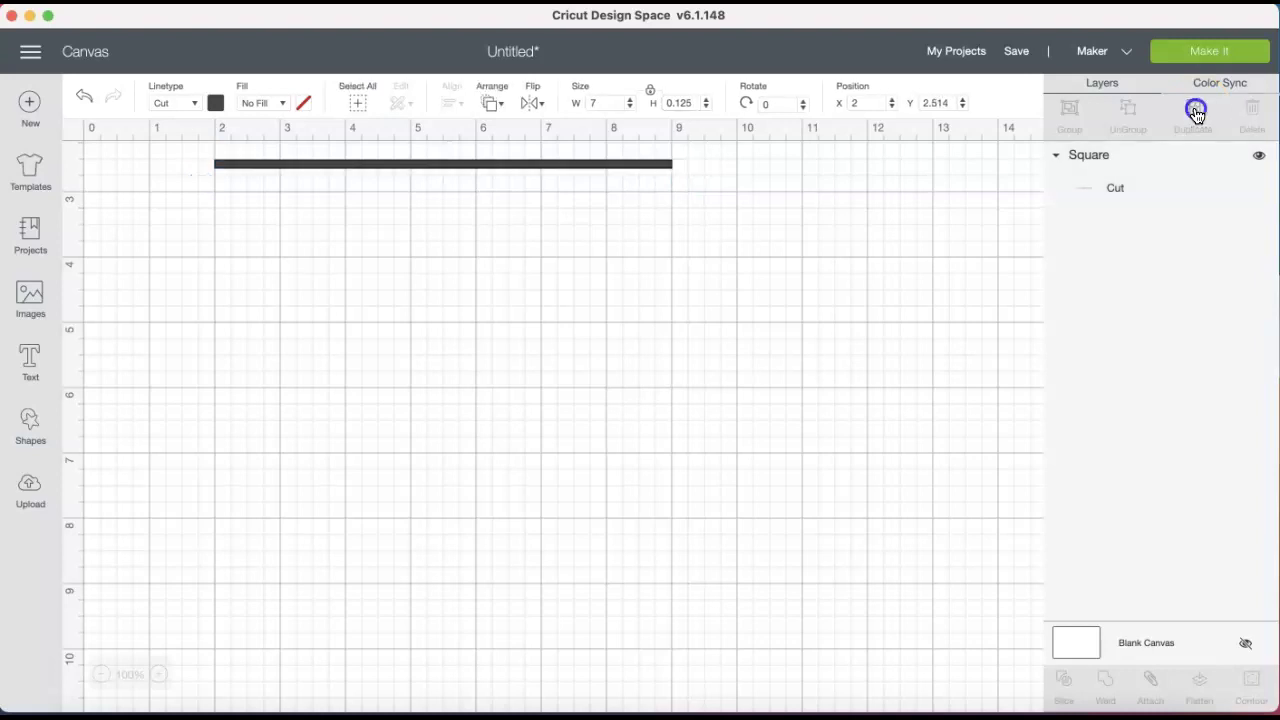
click(1194, 112)
click(1194, 112)
click(1194, 112)
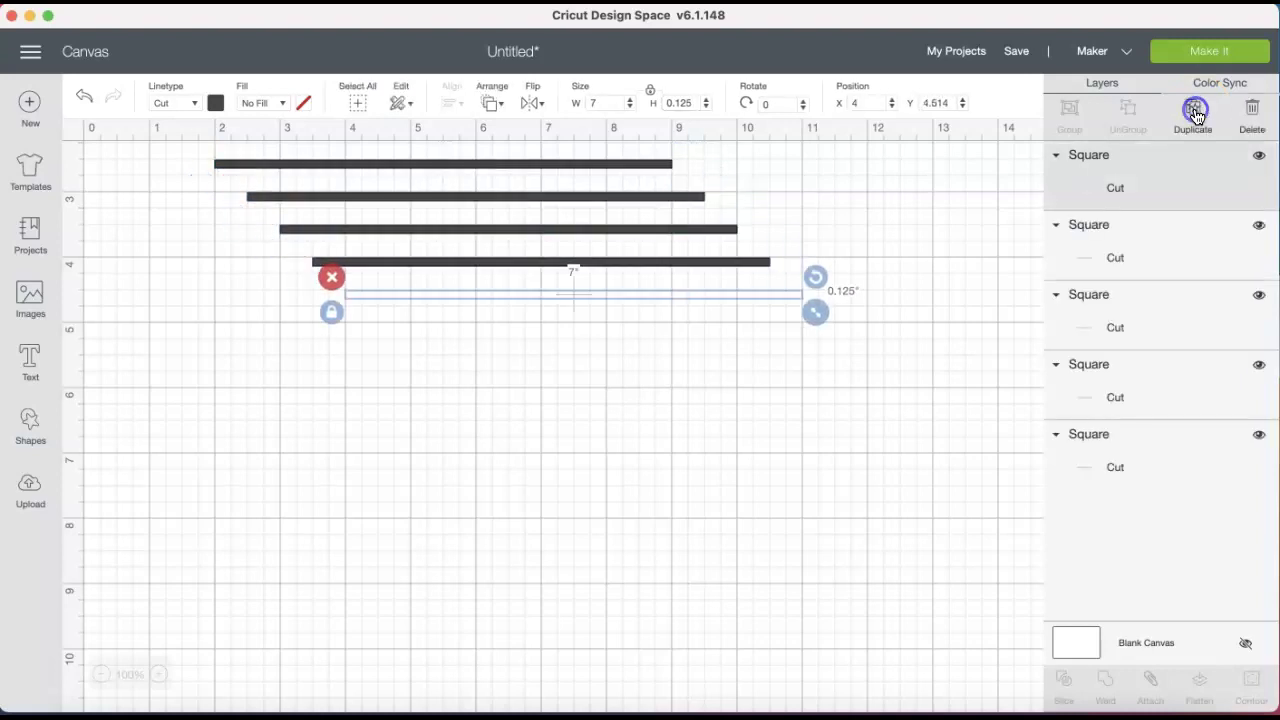
click(1194, 112)
click(1194, 112)
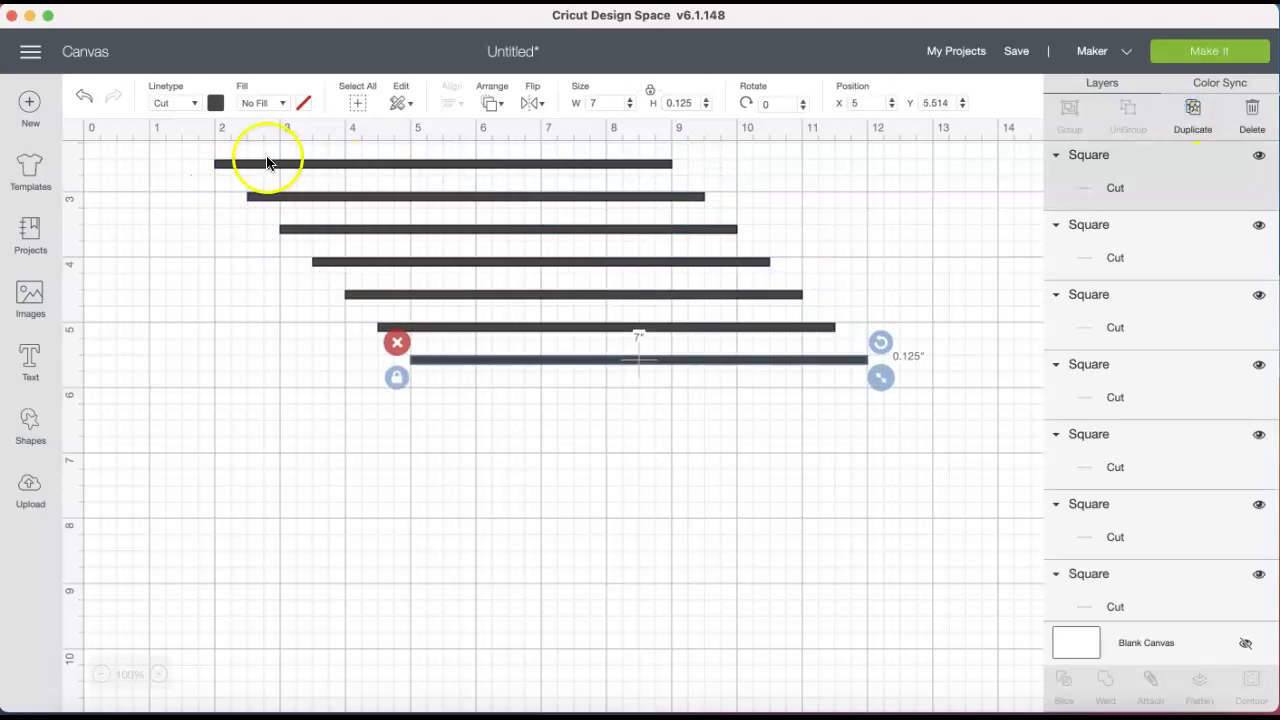
Select all seven bars and align them on their left edges
drag(179, 152, 800, 397)
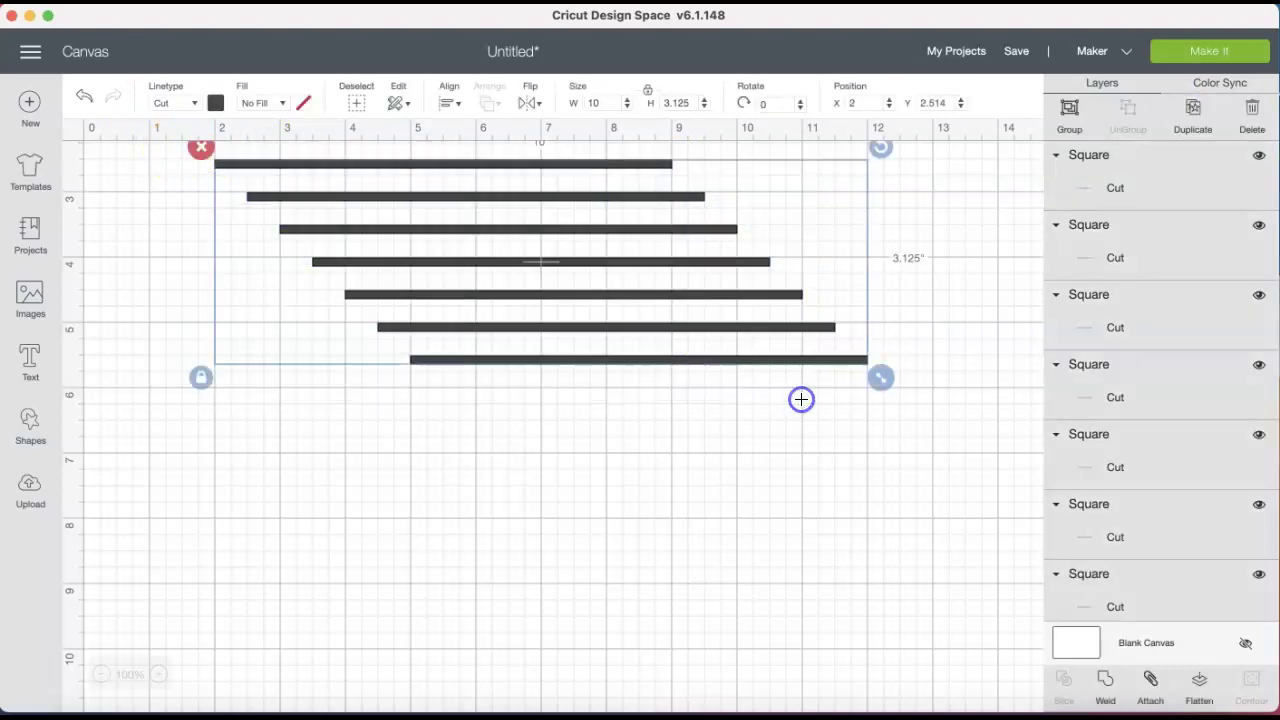
click(452, 104)
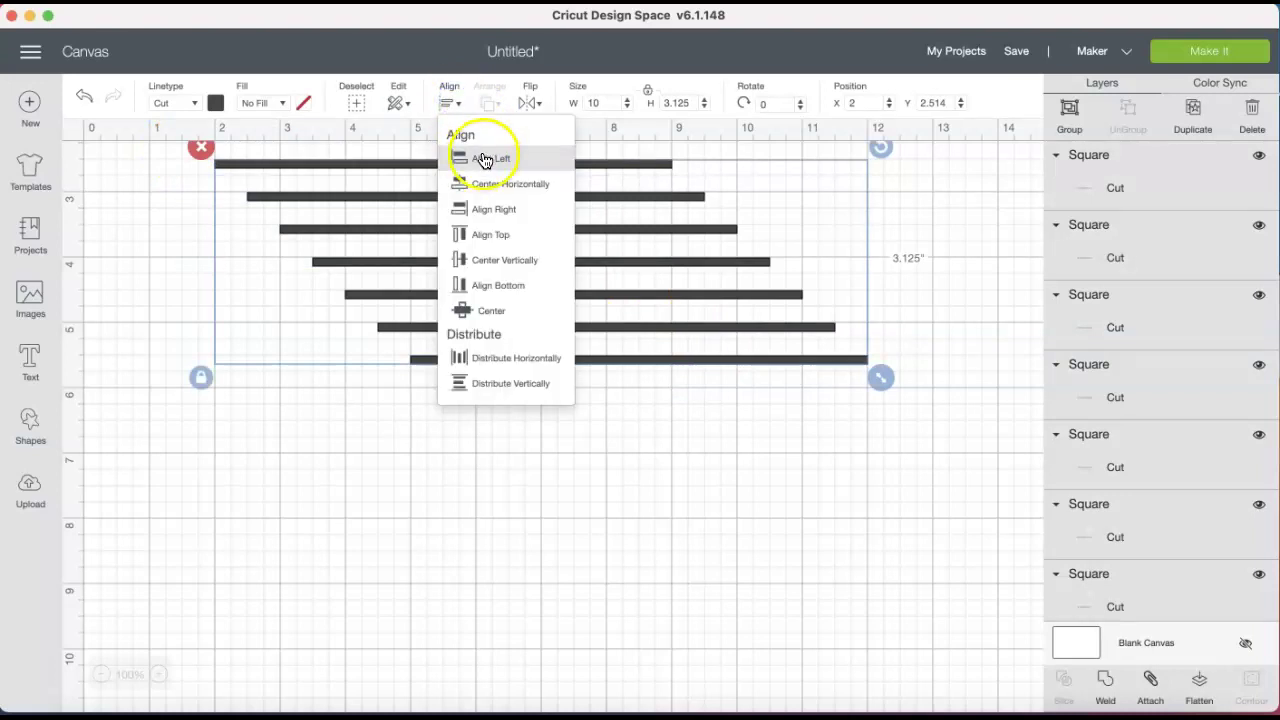
click(481, 164)
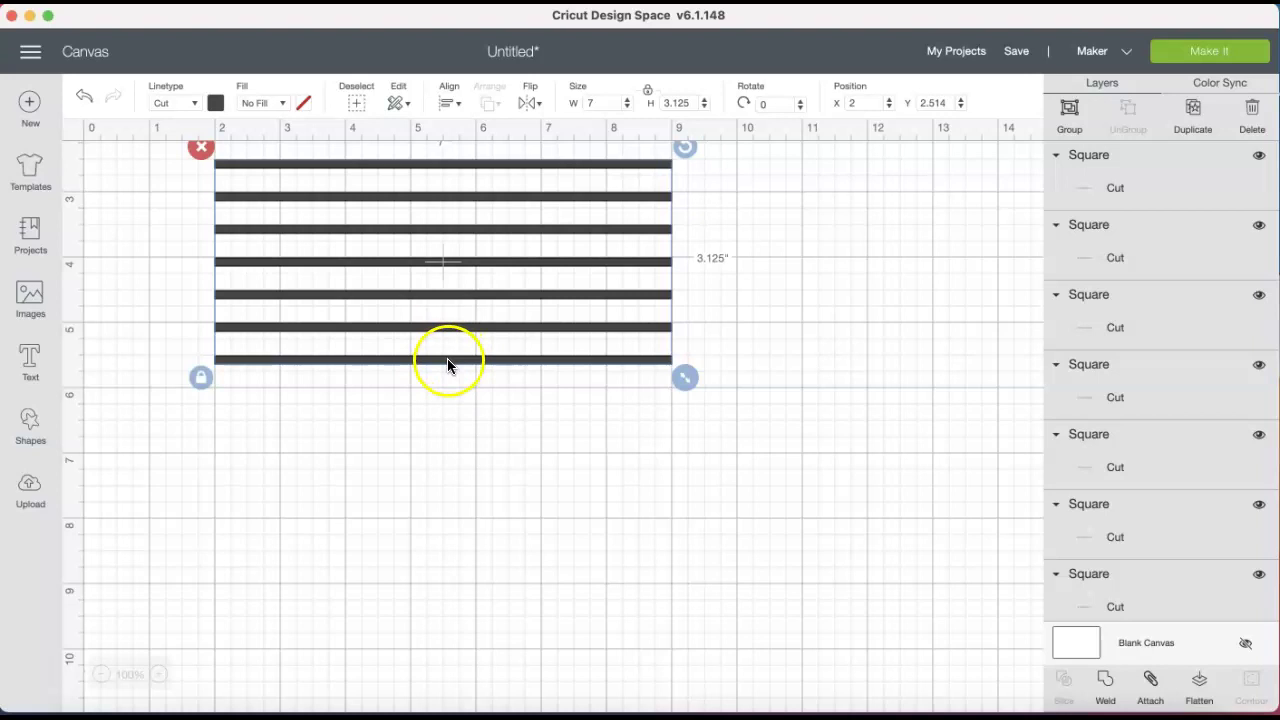
Drag the bottom bar down near the 10-inch mark
click(429, 368)
click(429, 361)
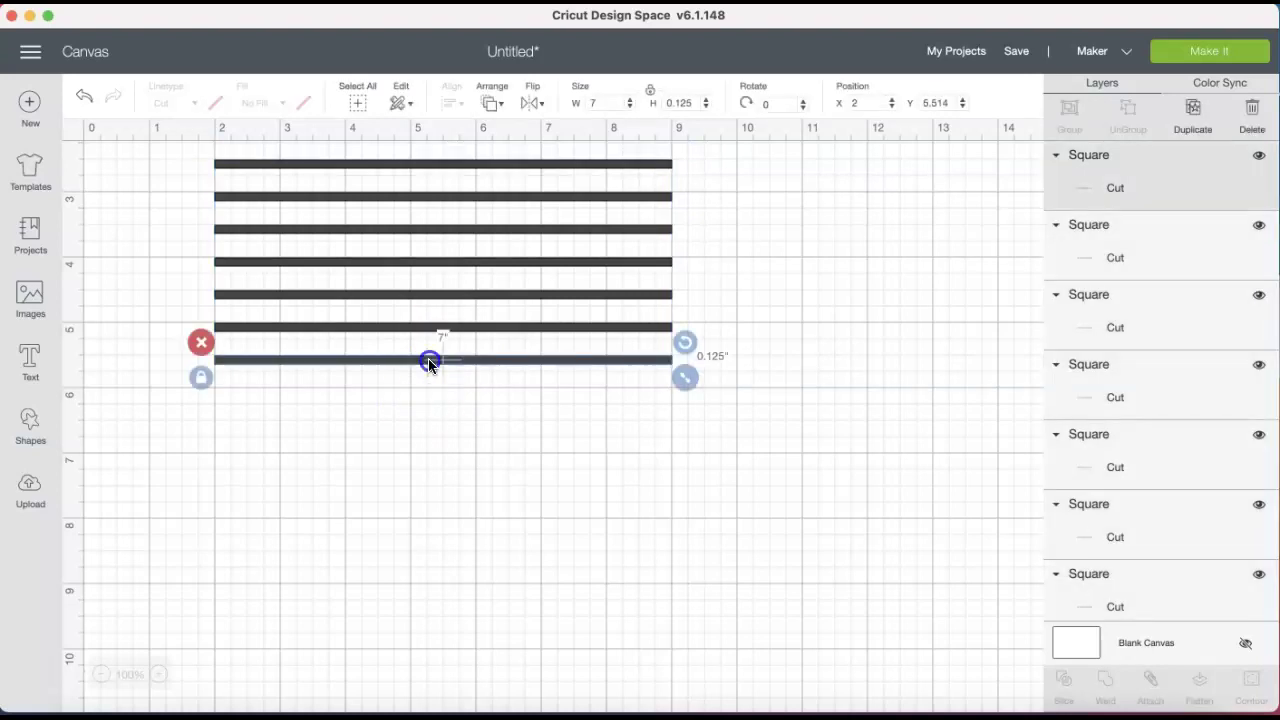
drag(429, 361, 429, 691)
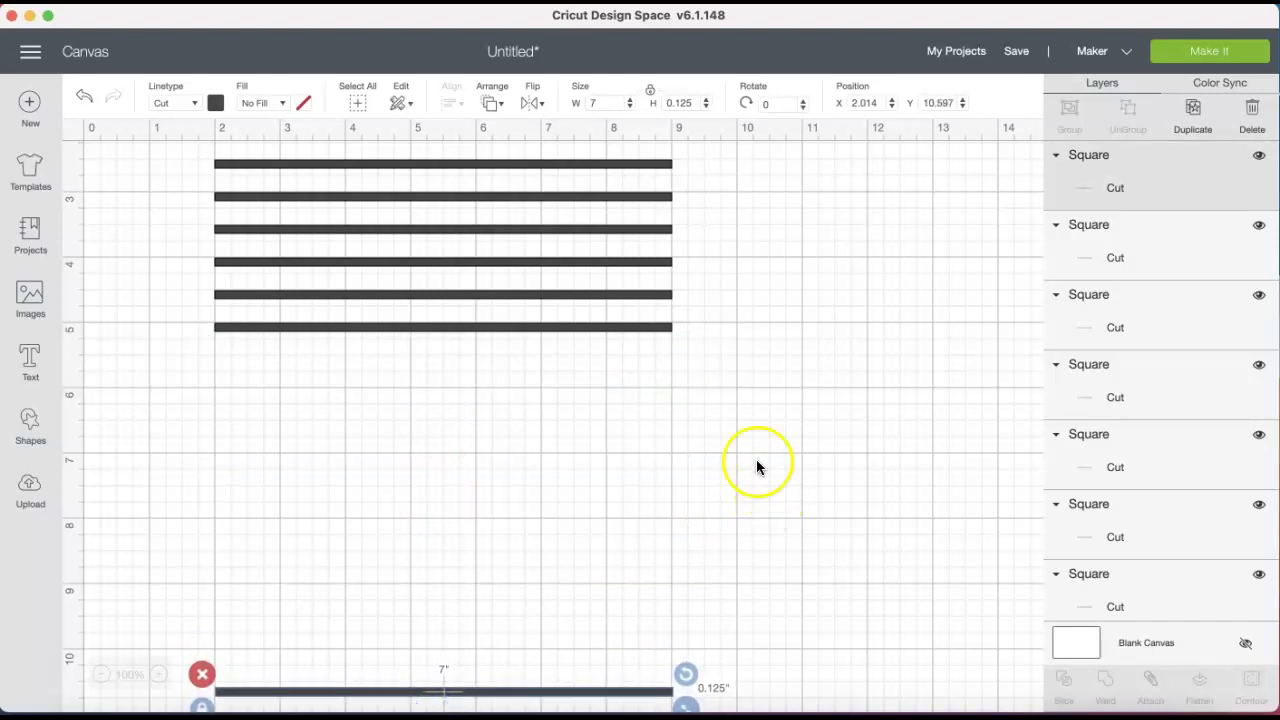
Distribute all seven bars vertically, spanning about 7.014 × 8.208 in
drag(189, 147, 683, 704)
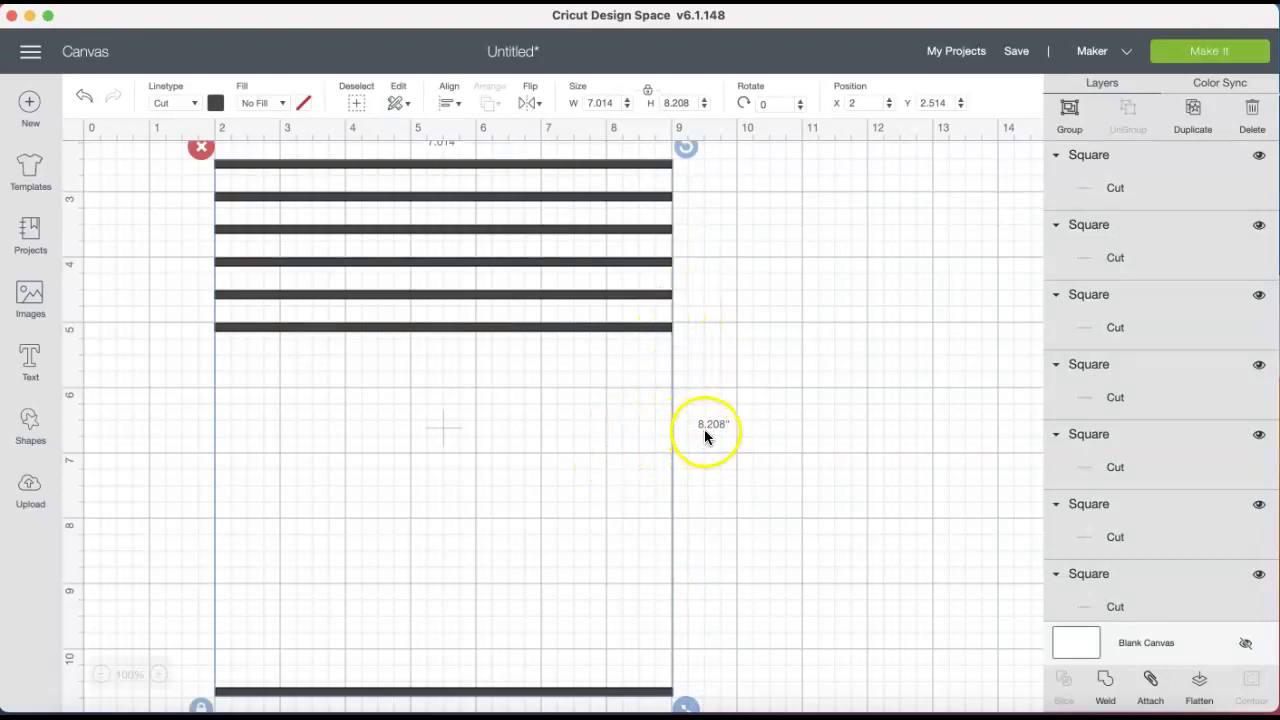
scroll(743, 300, up, 2)
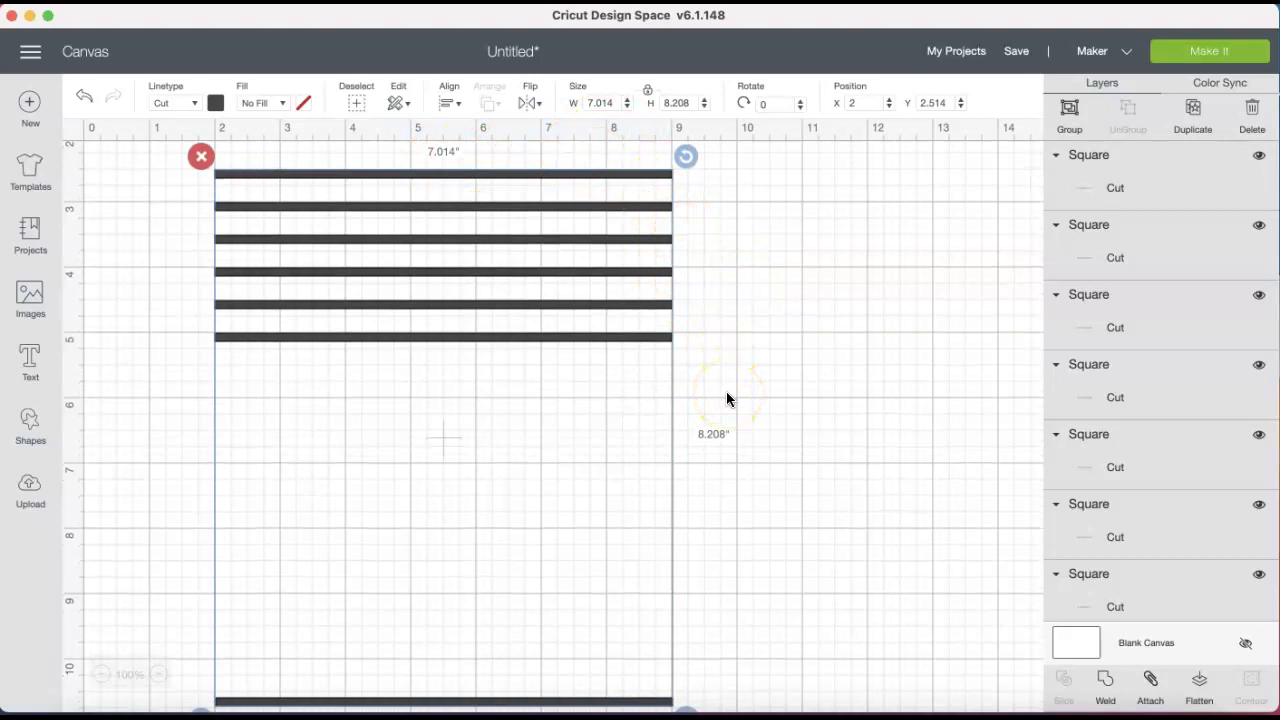
click(718, 364)
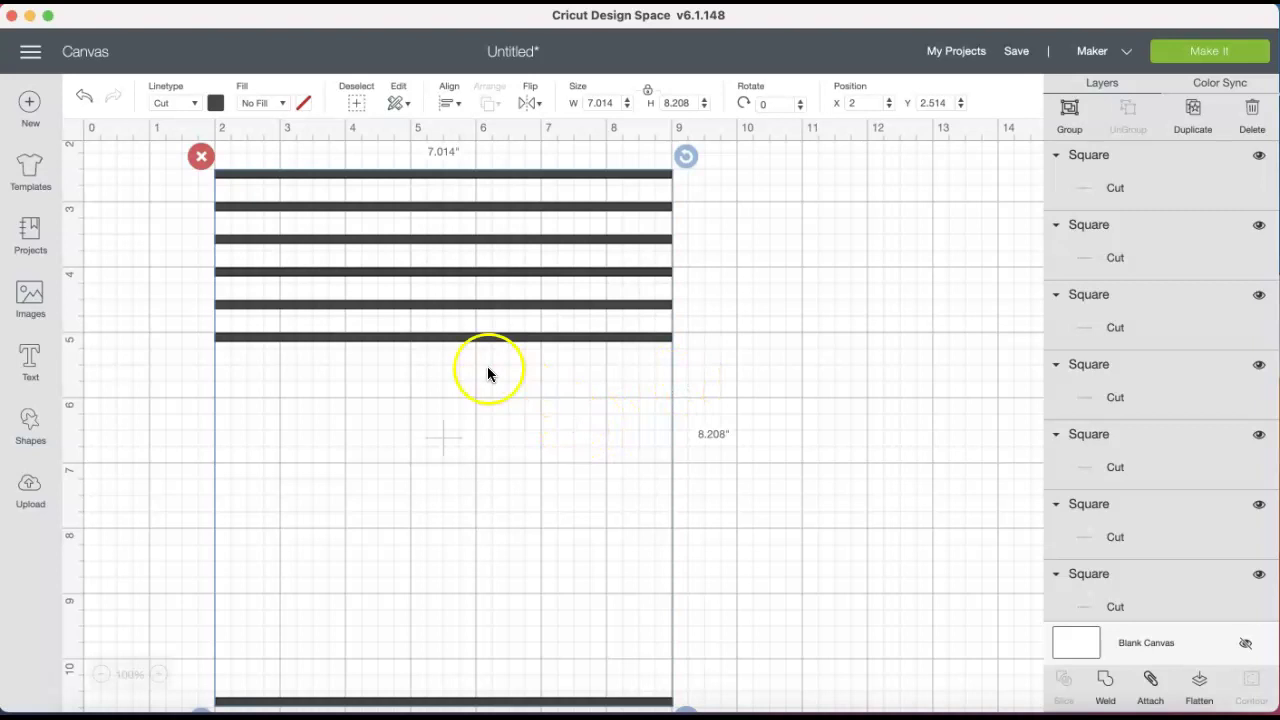
click(448, 103)
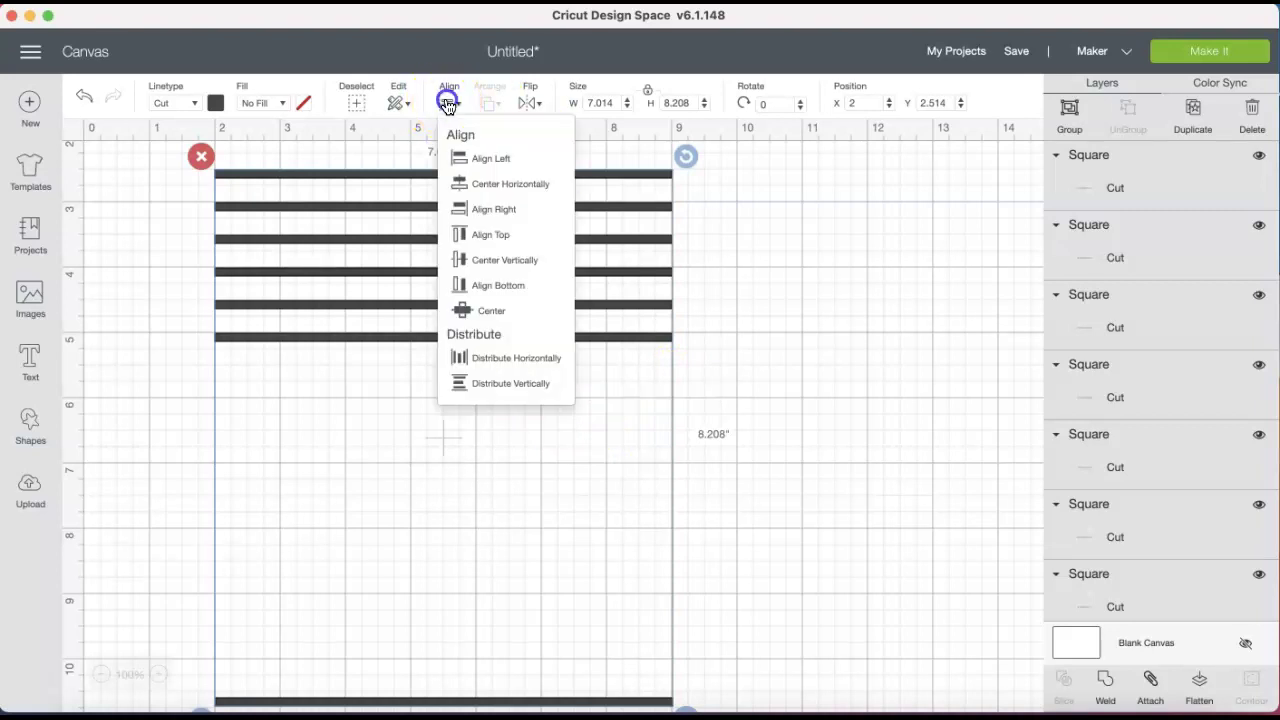
click(495, 385)
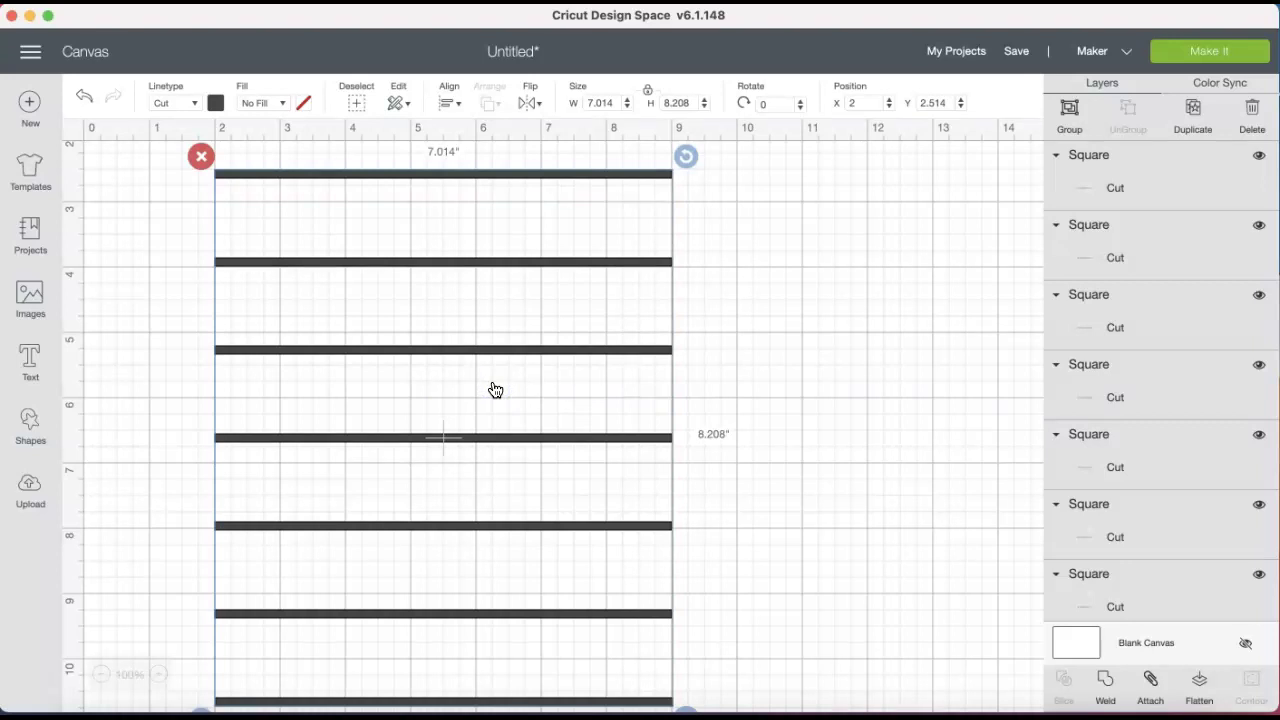
scroll(495, 390, down, 2)
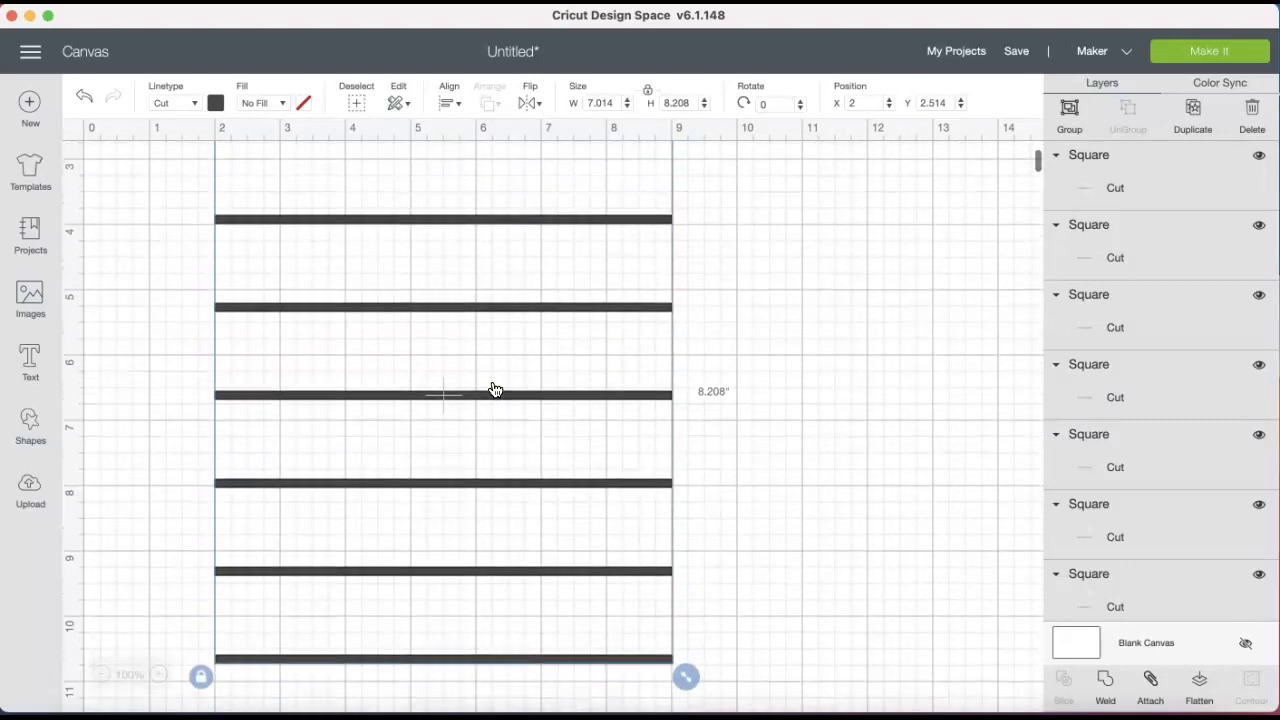
scroll(495, 390, up, 1)
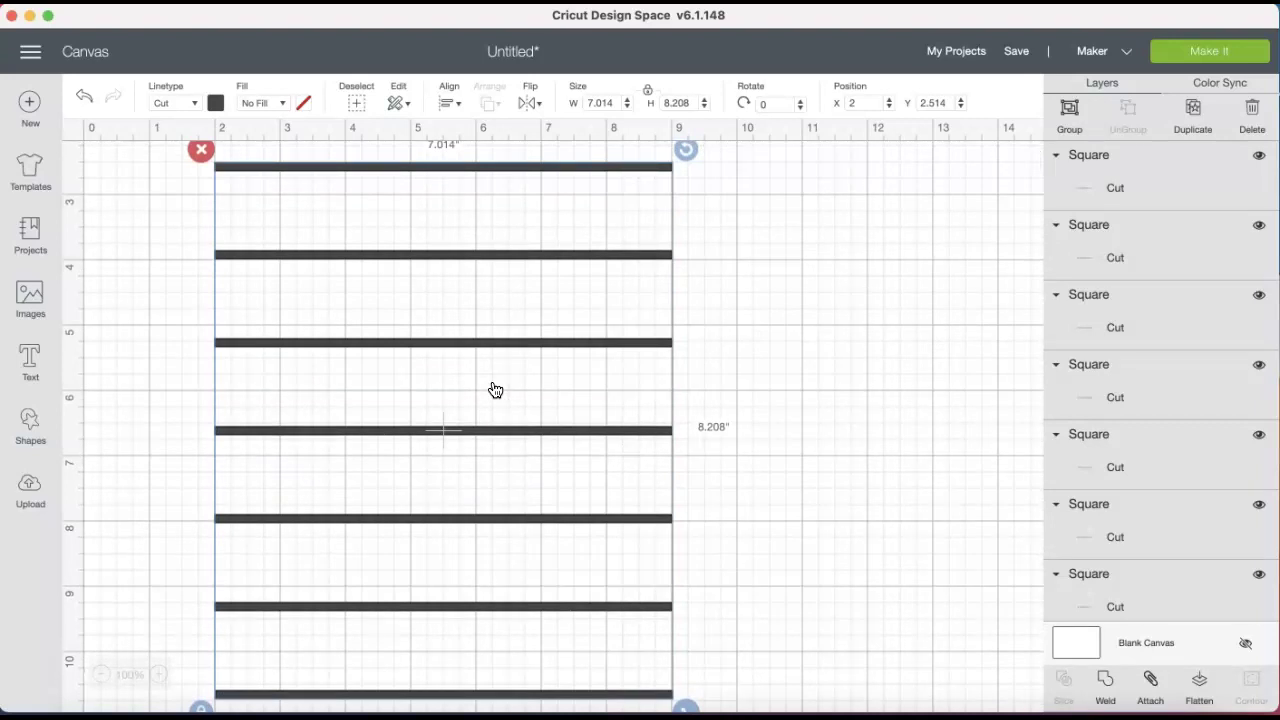
click(483, 271)
Duplicate the top bar, rotate the copy 90°, and move it right across the rows
click(405, 181)
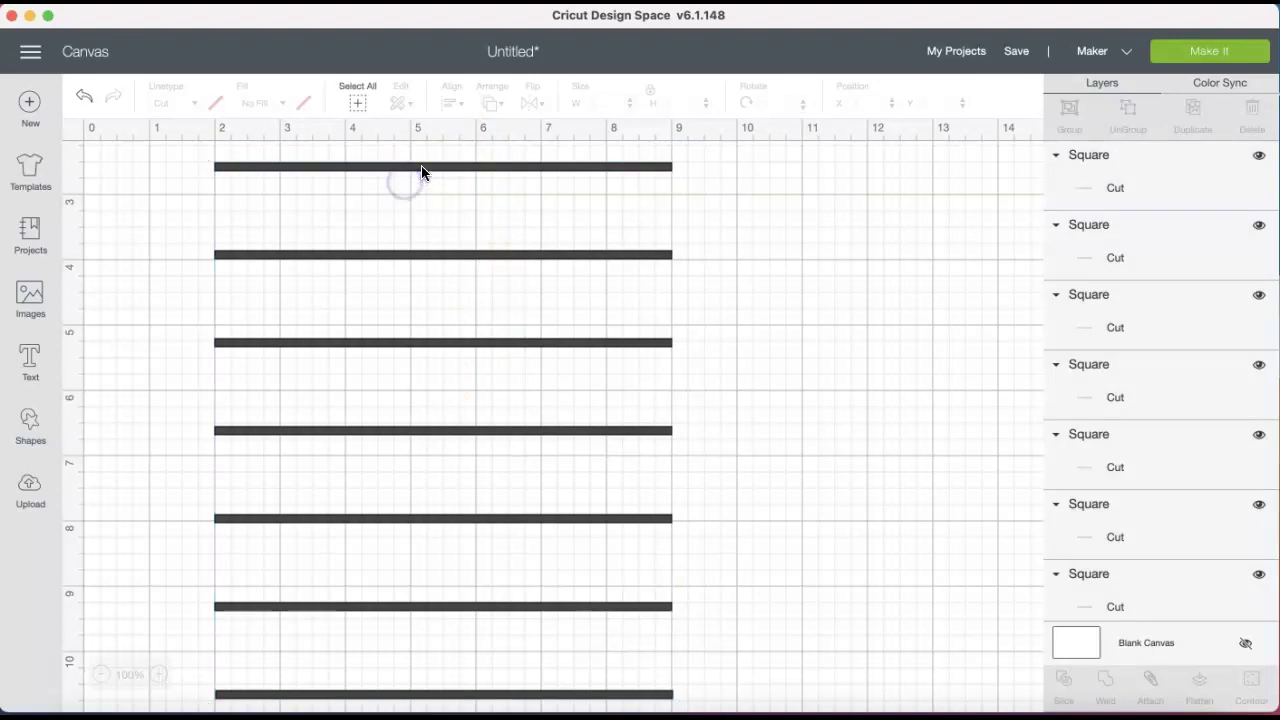
click(421, 173)
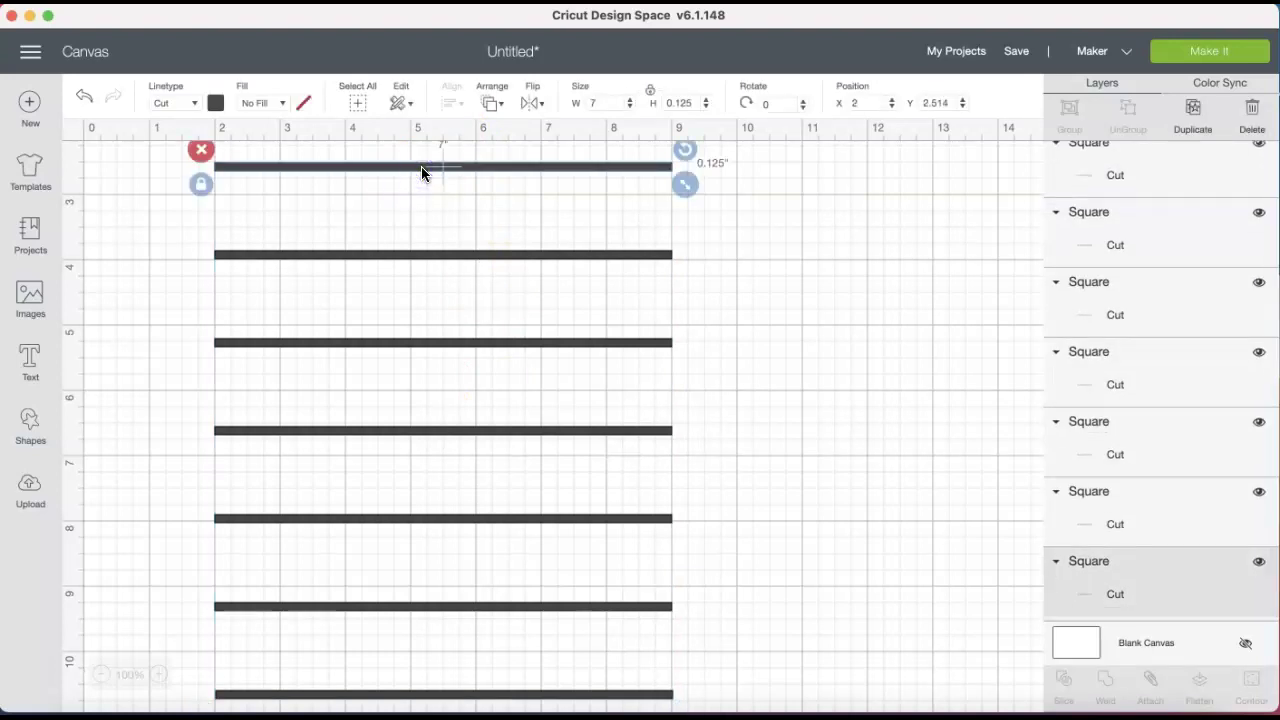
click(1197, 110)
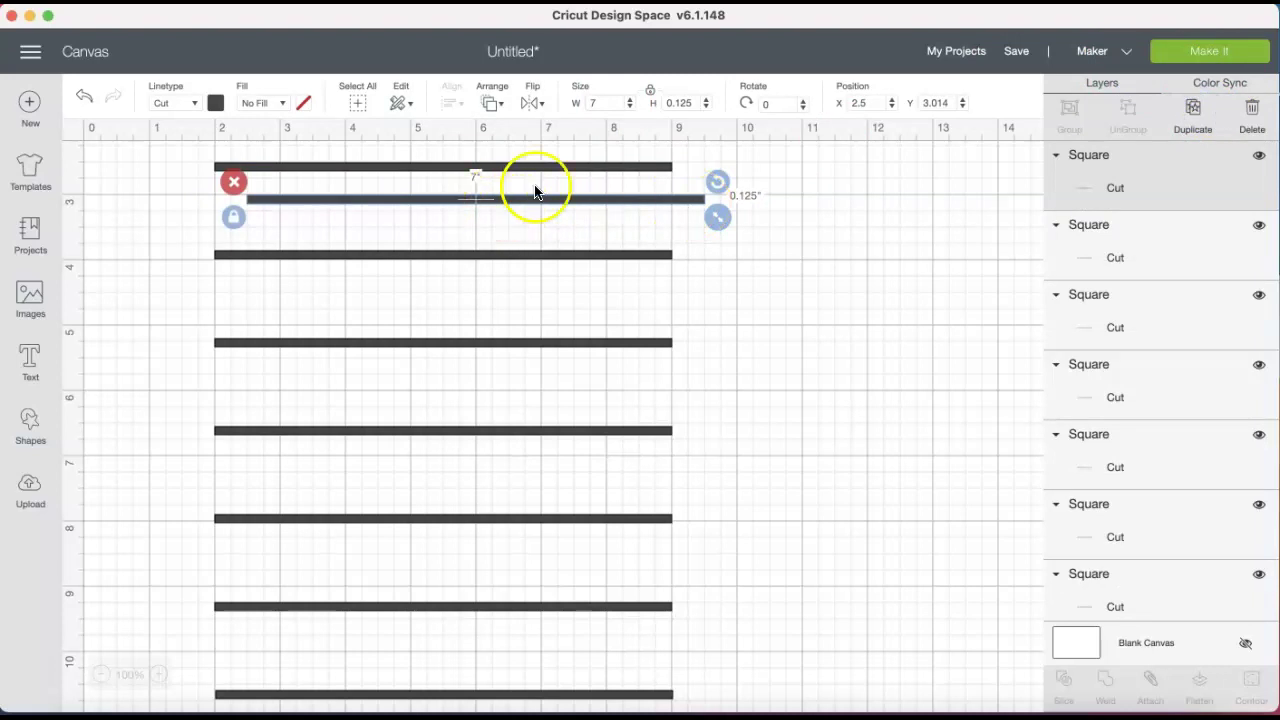
click(756, 106)
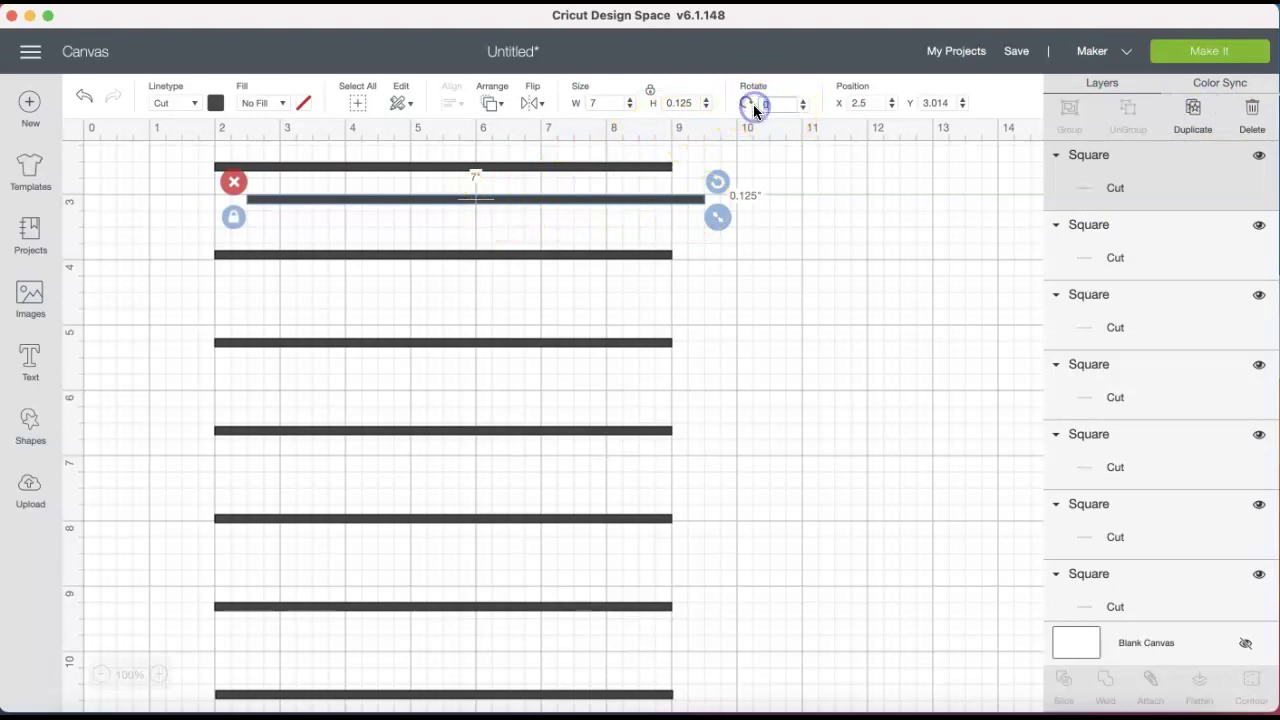
text(90)
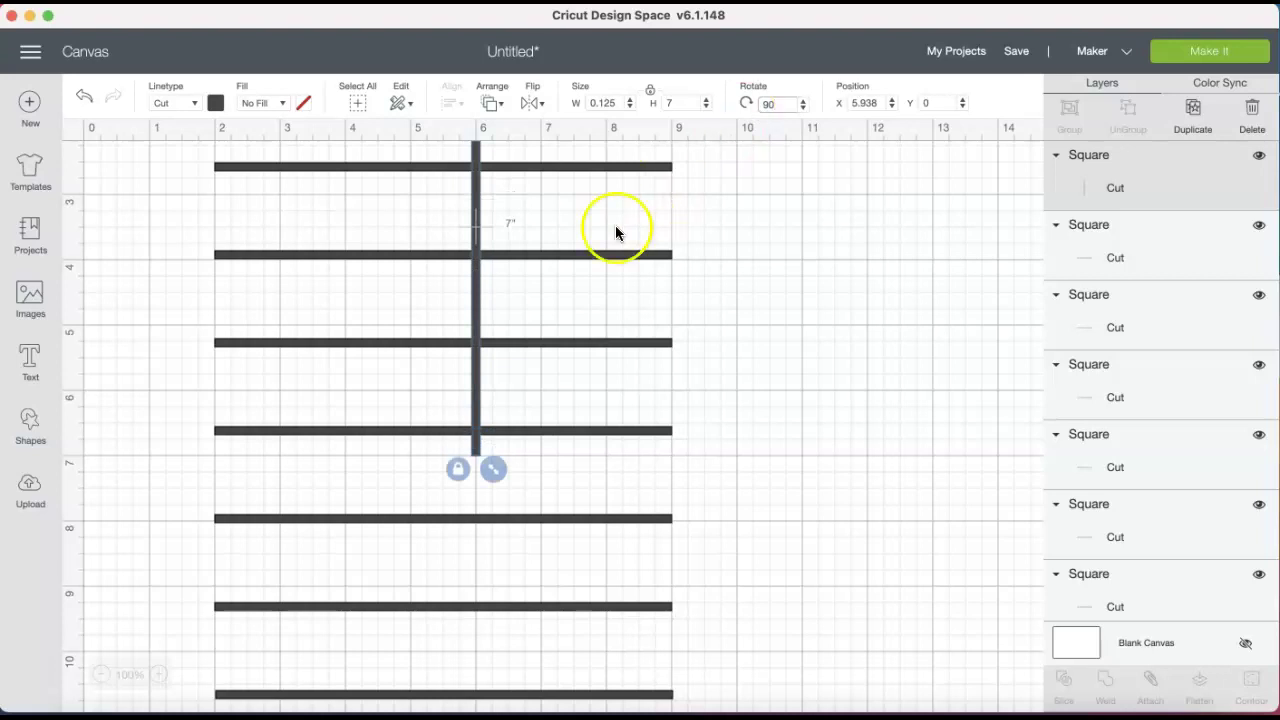
drag(474, 211, 775, 389)
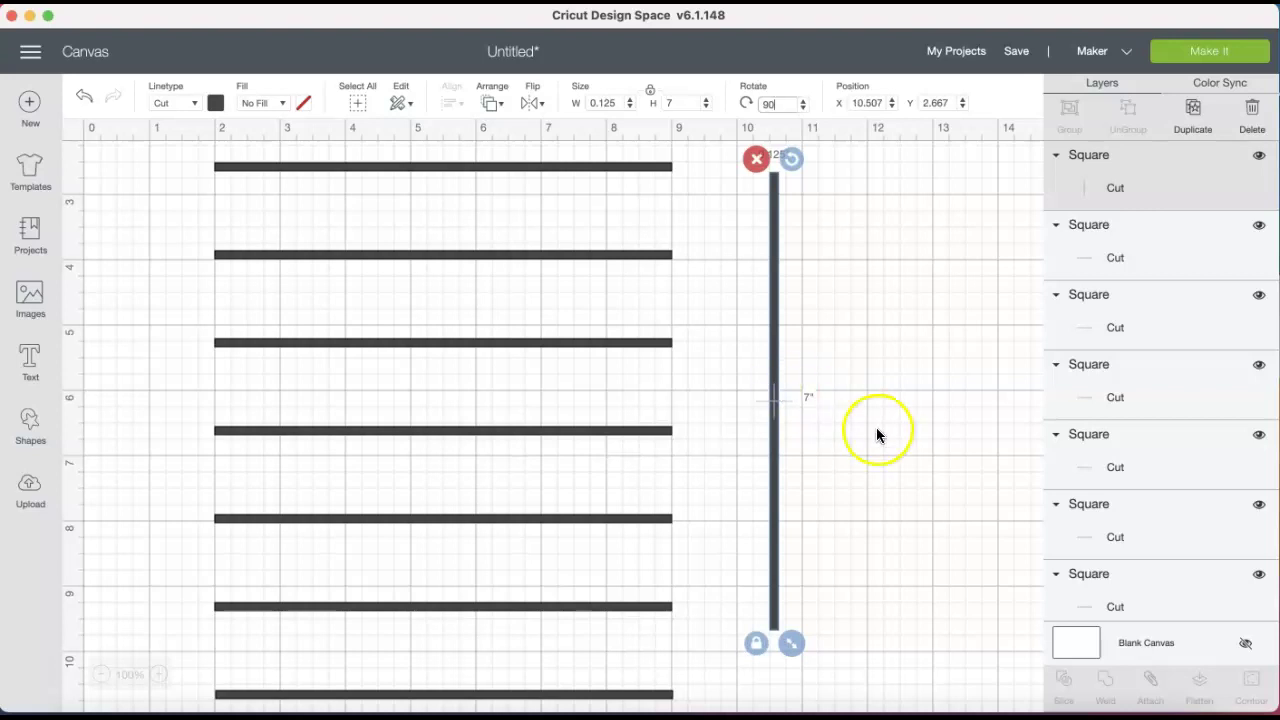
Marquee-select all seven horizontal bars
scroll(876, 434, down, 1)
scroll(876, 434, up, 1)
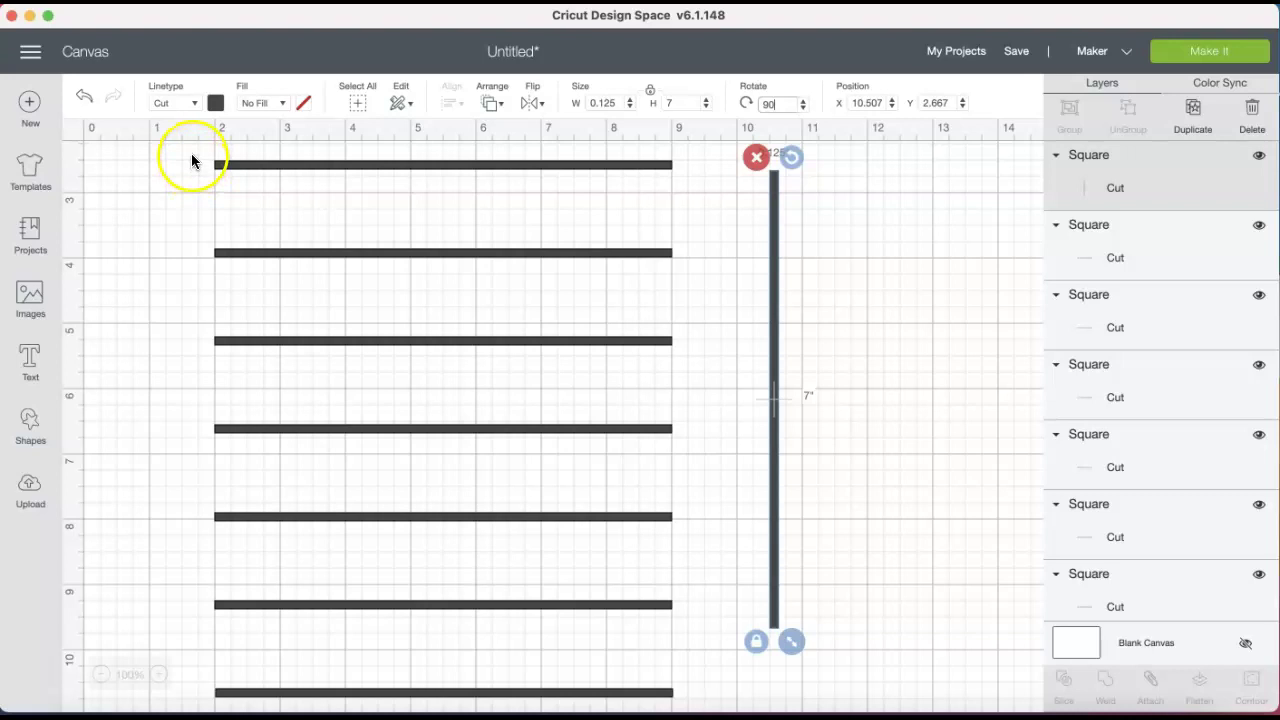
drag(192, 155, 667, 694)
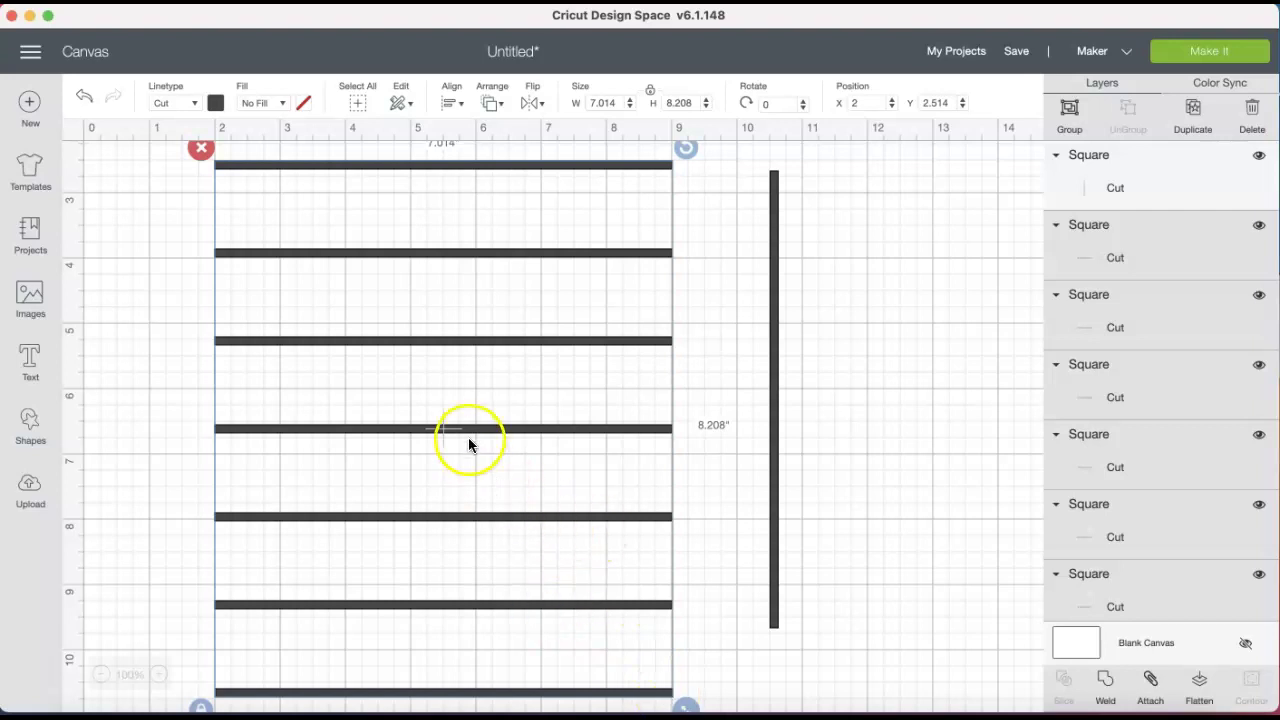
Group the seven horizontal bars and unlock the vertical bar's proportions
click(1069, 110)
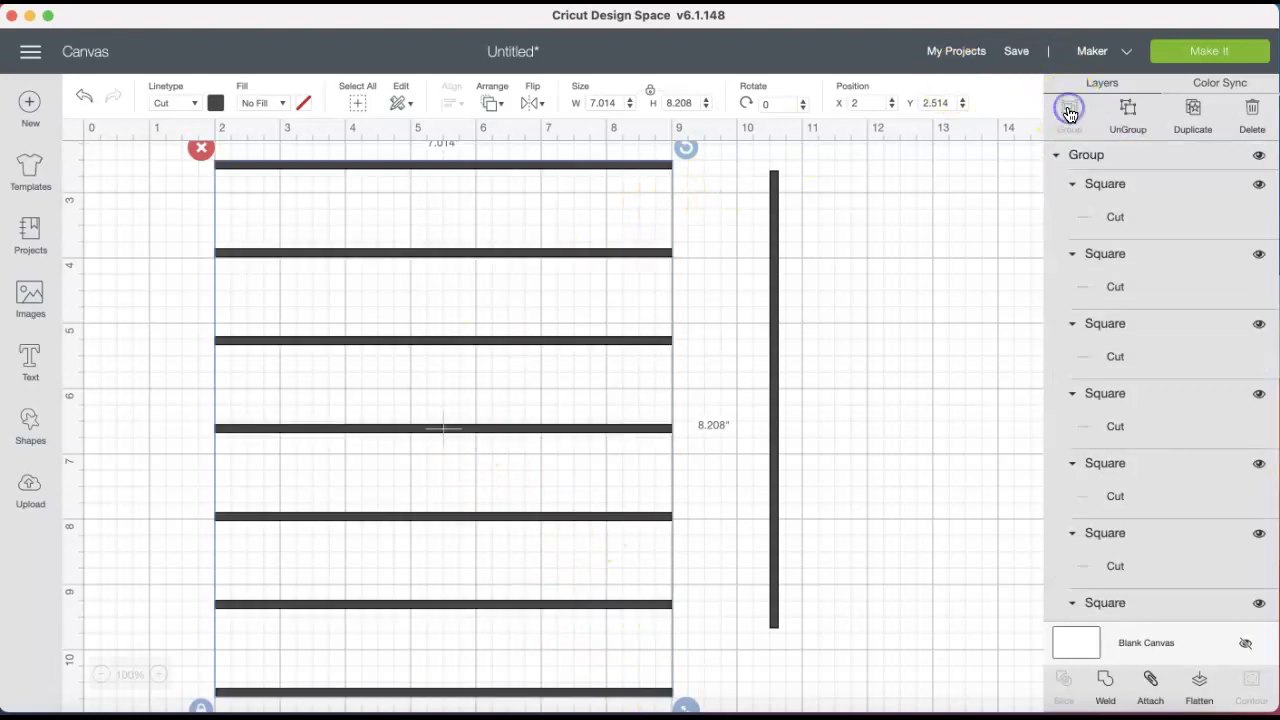
click(778, 349)
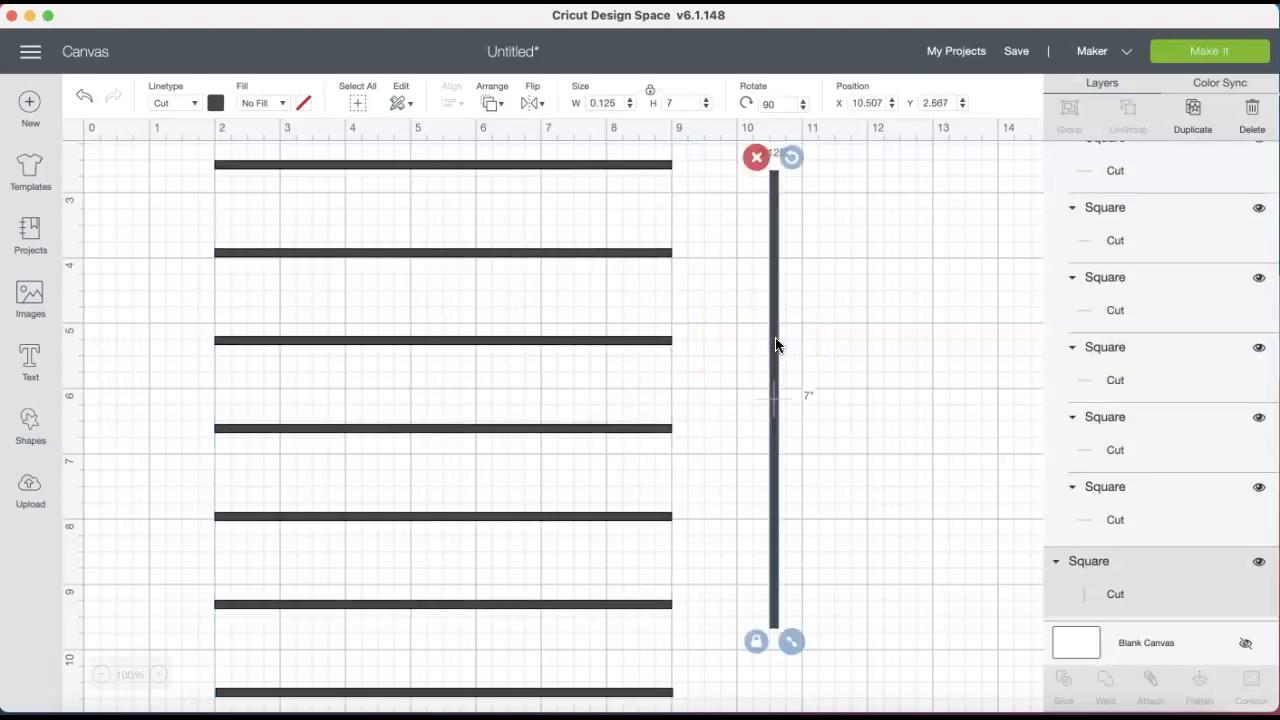
click(651, 95)
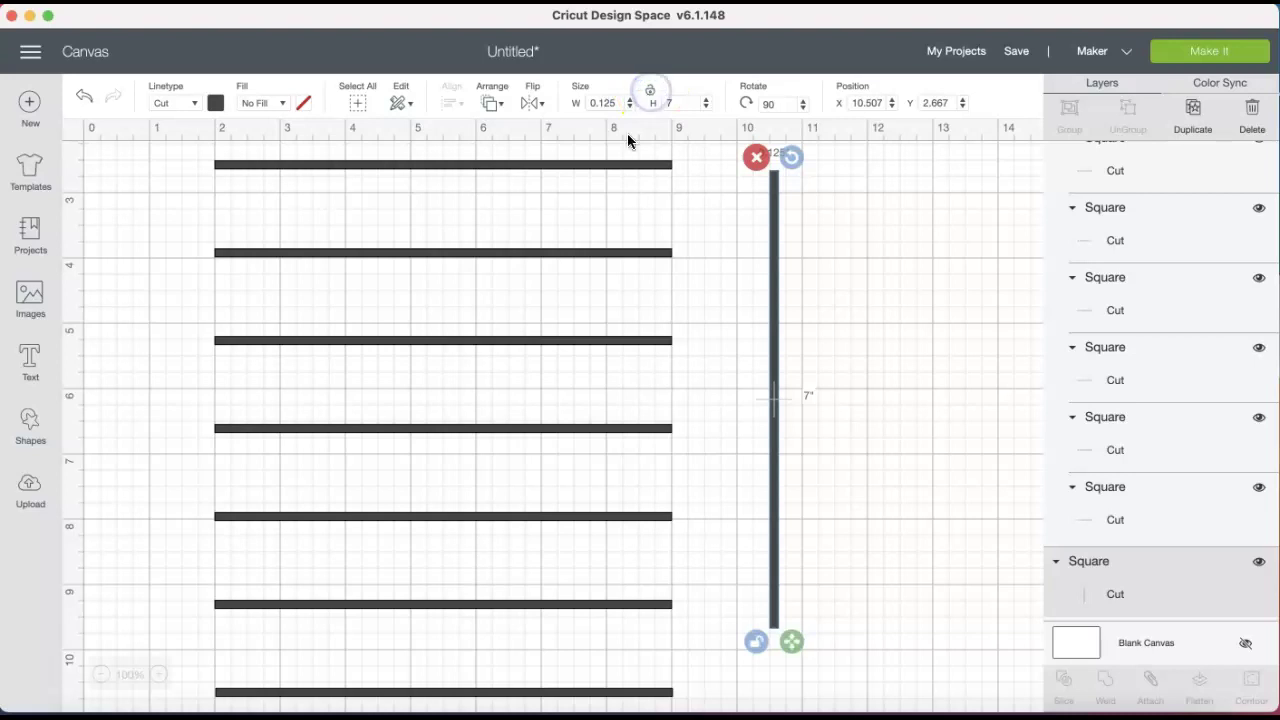
click(440, 430)
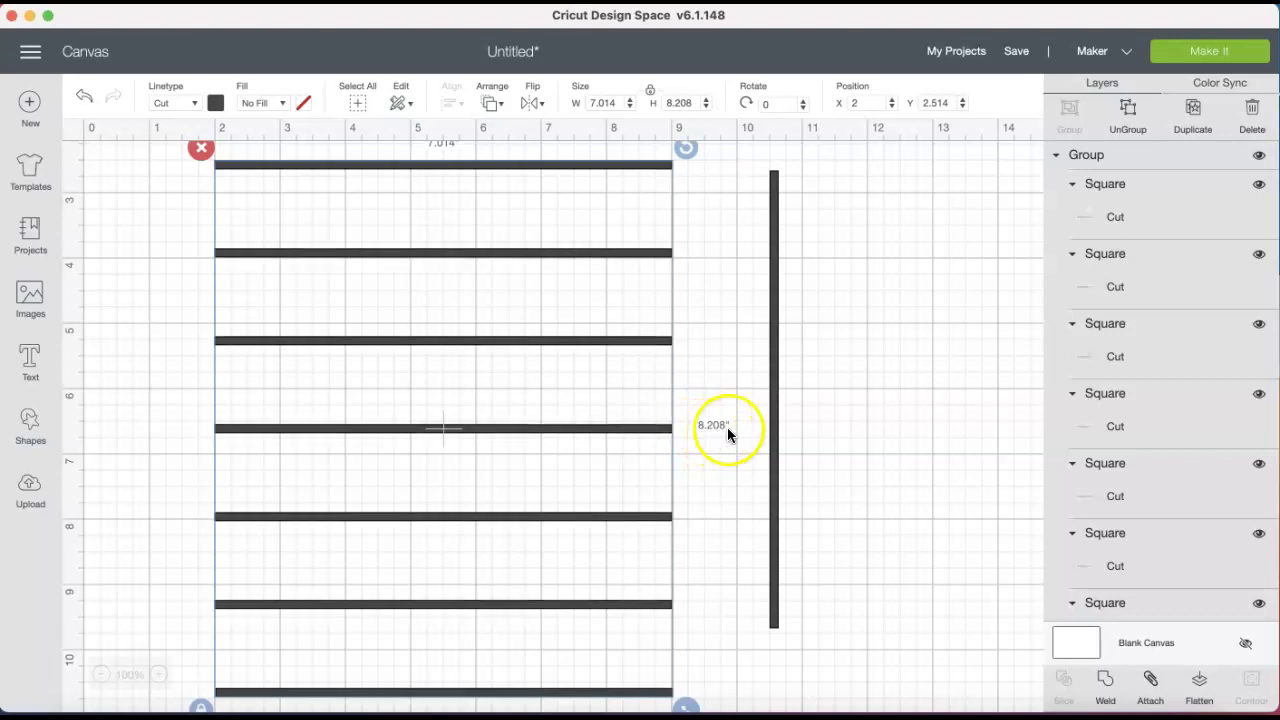
Set the vertical bar's height to 8.208 in
click(777, 383)
click(778, 286)
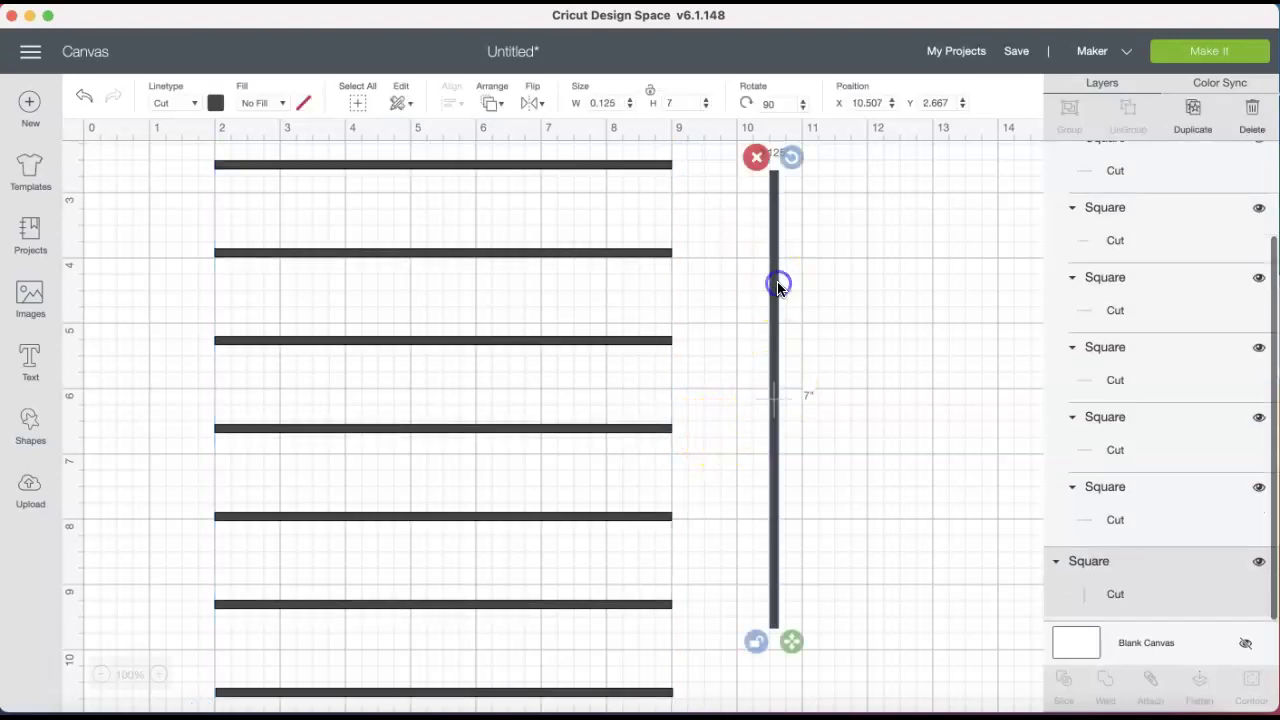
click(677, 103)
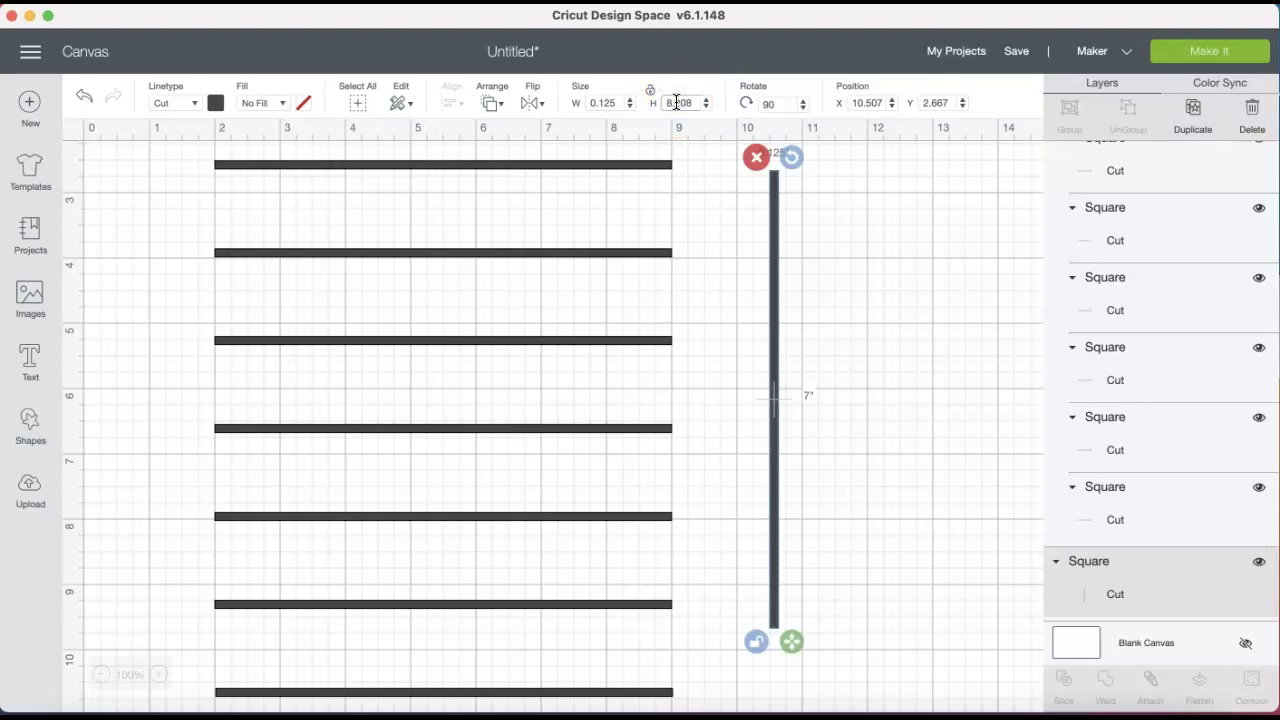
text(8.208)
key(Return)
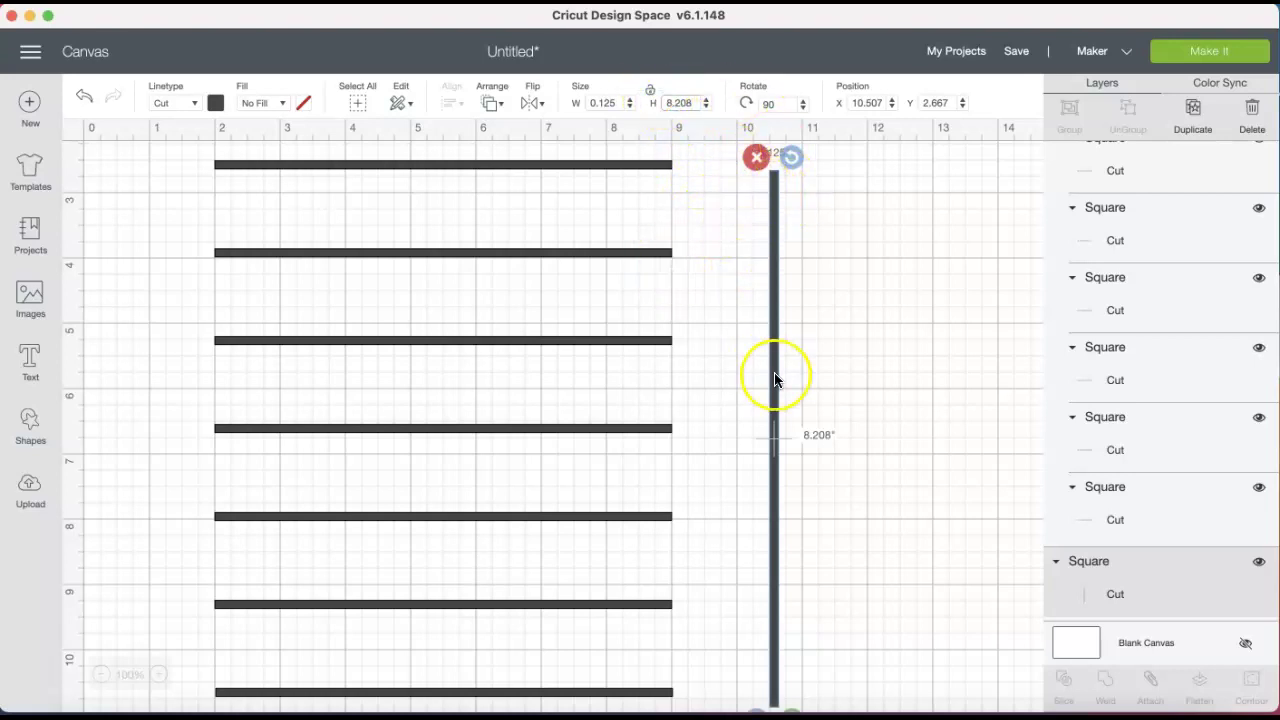
Move the vertical bar left, duplicate it twice, and select all three vertical bars
scroll(771, 372, down, 1)
scroll(775, 380, up, 1)
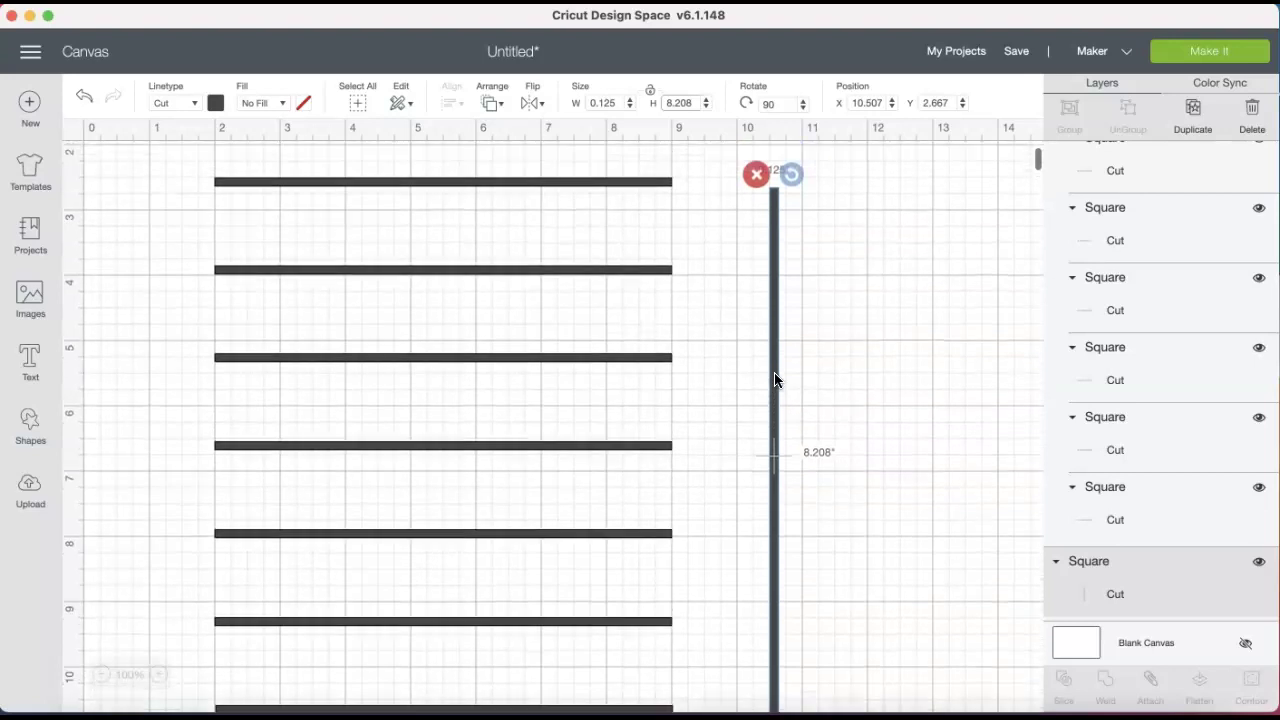
scroll(775, 380, down, 3)
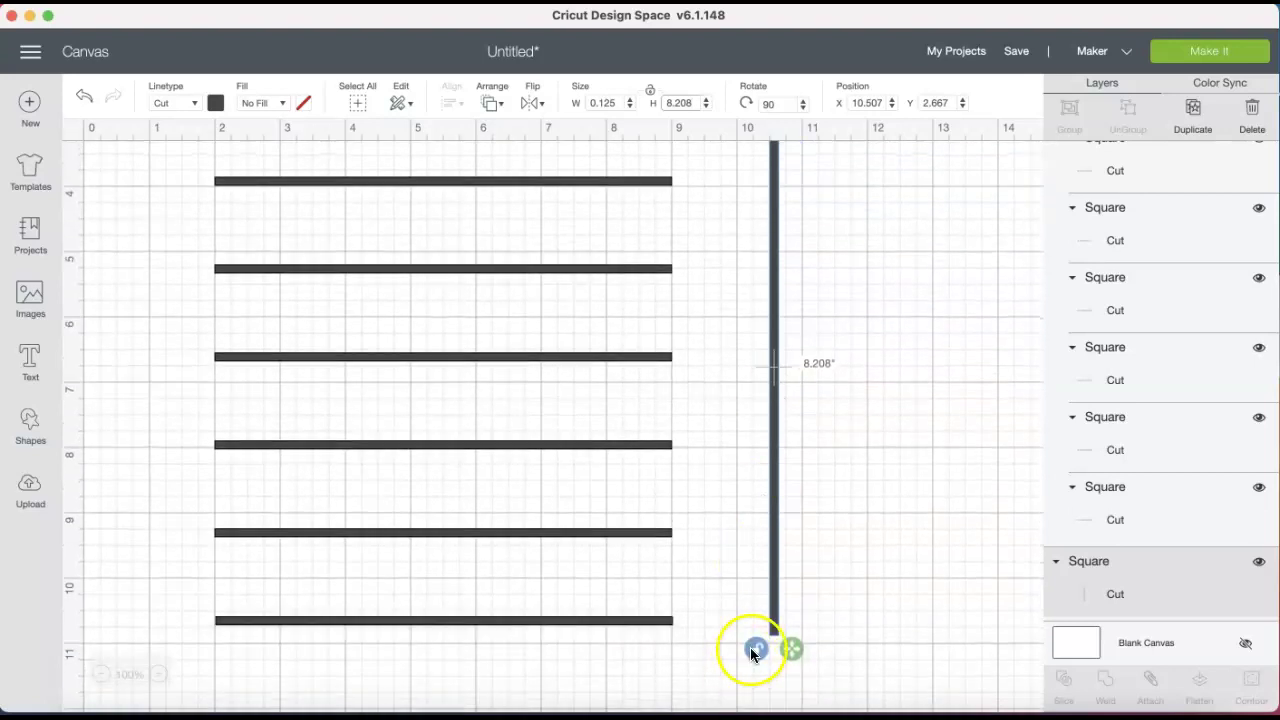
scroll(845, 482, up, 3)
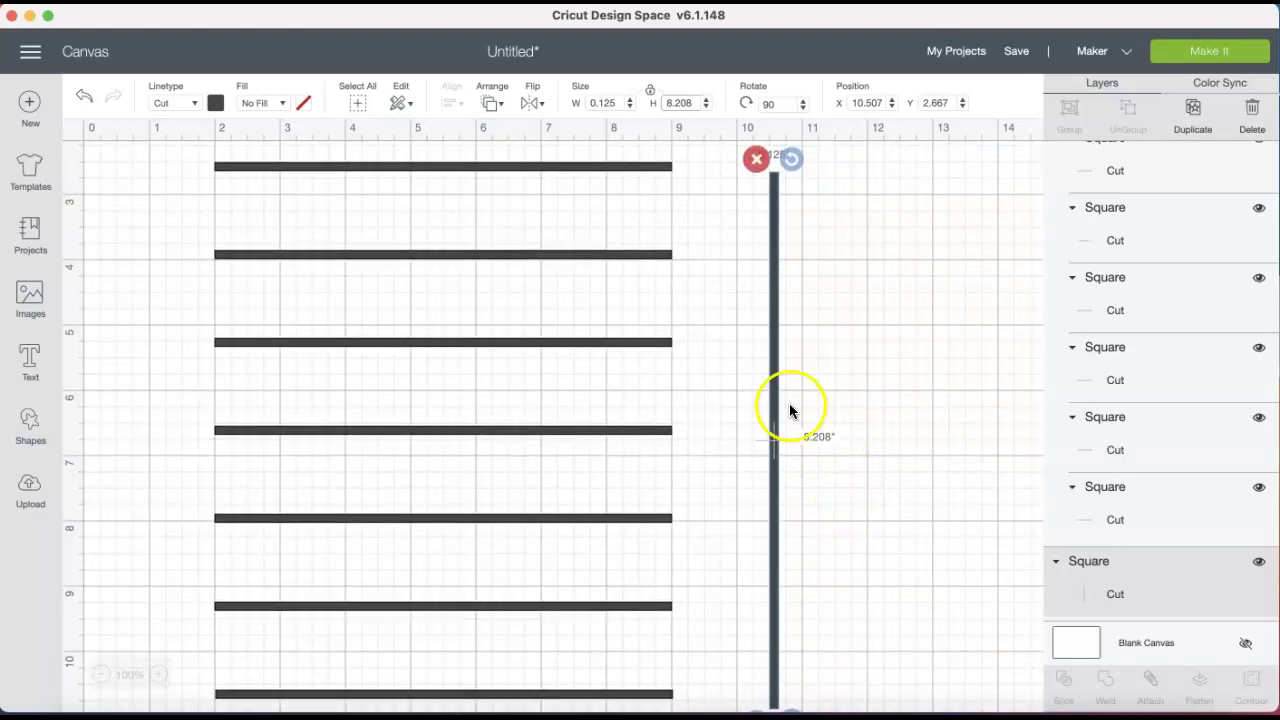
drag(774, 403, 720, 396)
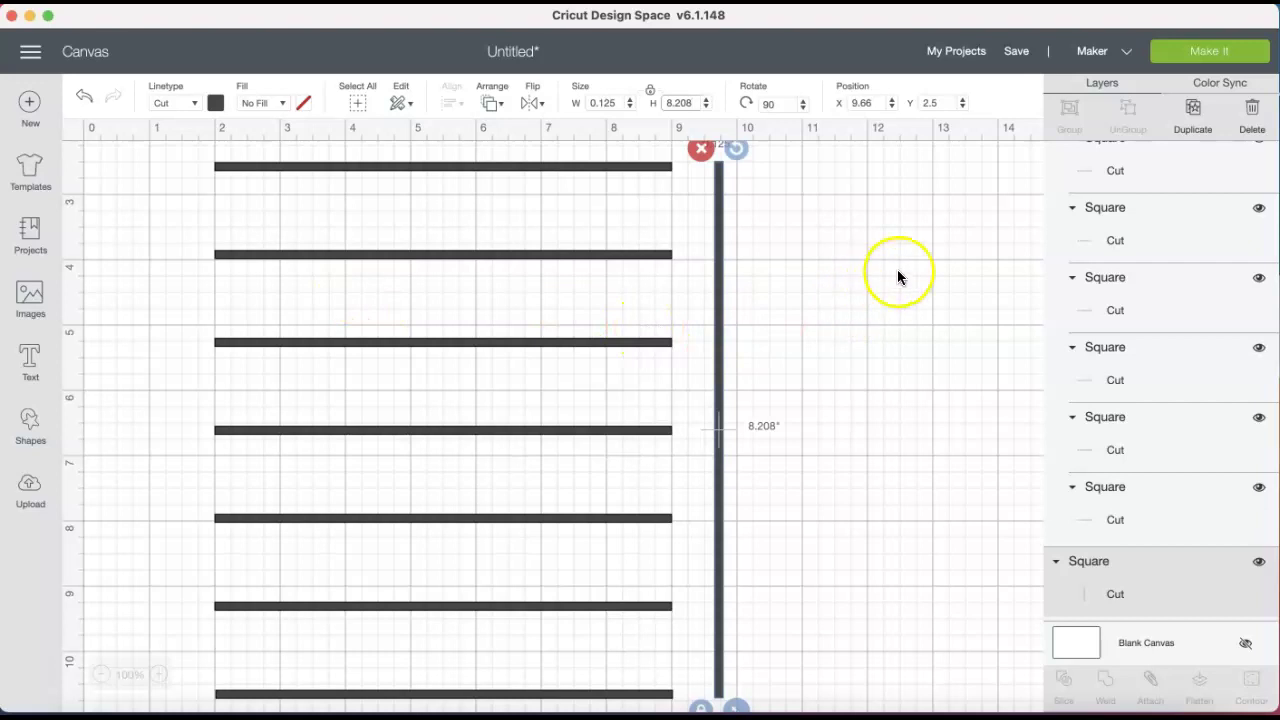
click(1193, 113)
click(1193, 113)
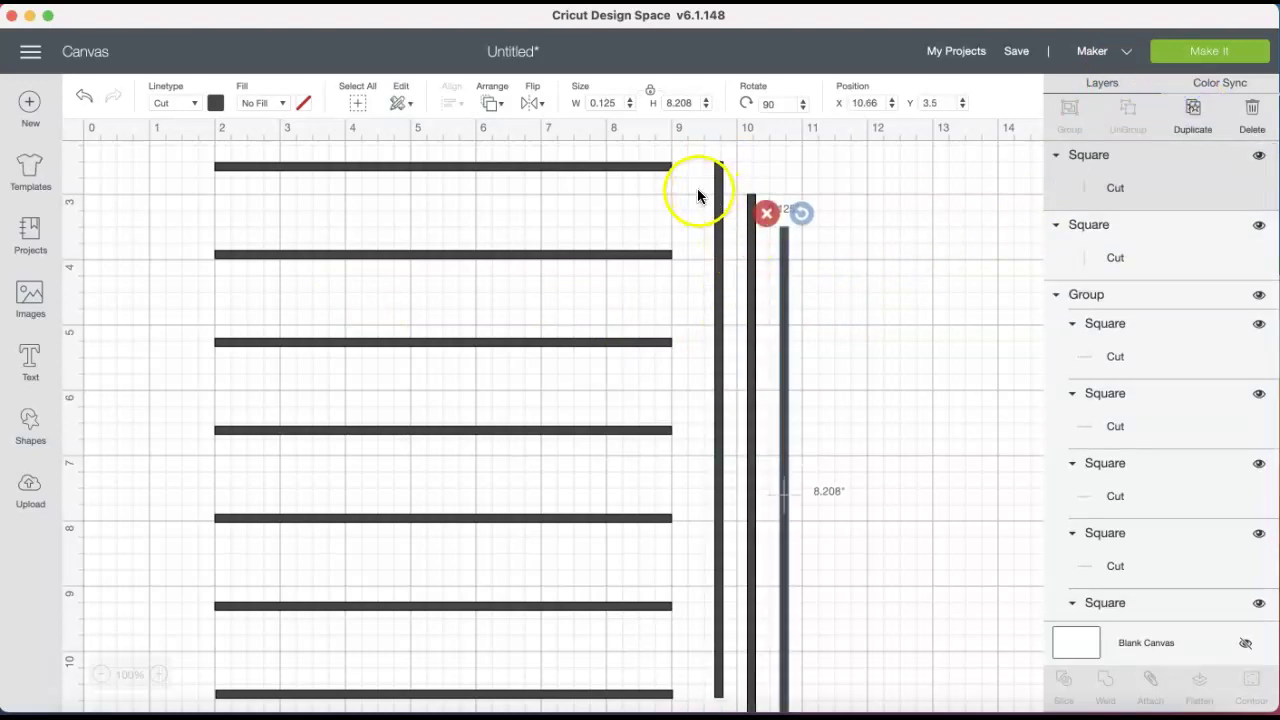
drag(698, 196, 818, 270)
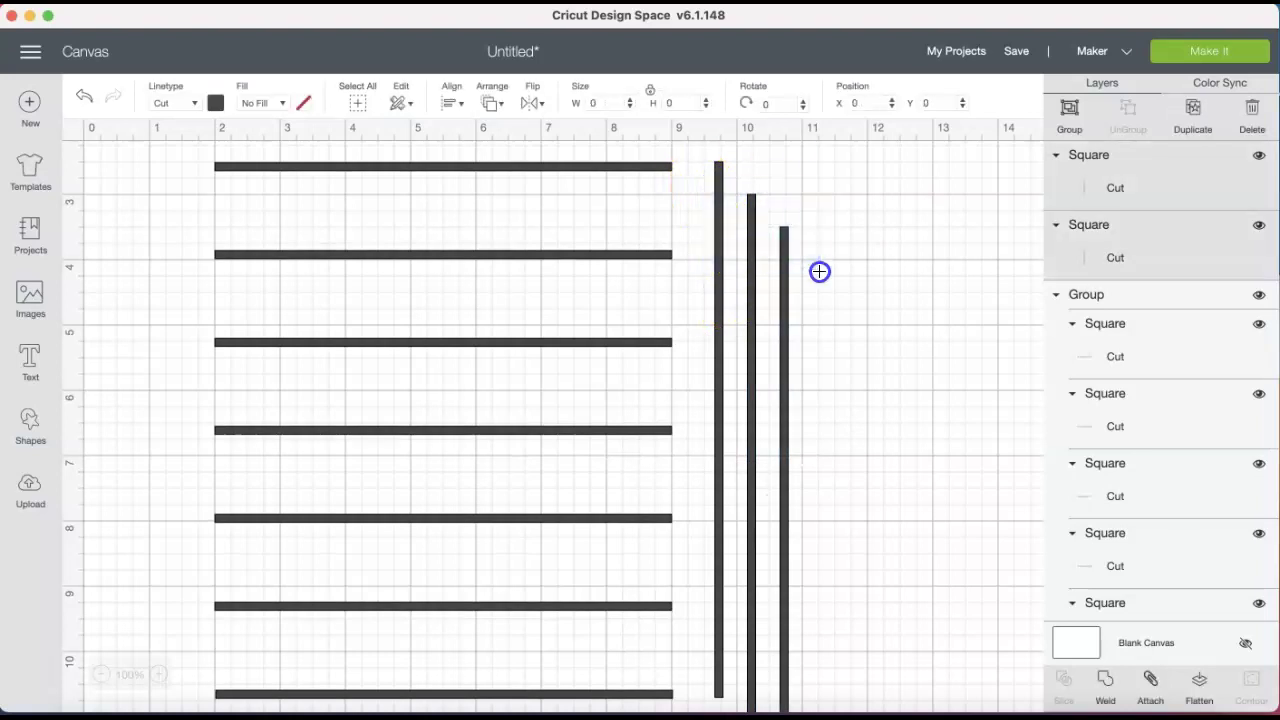
Align the tops of the three vertical bars
click(452, 104)
click(500, 237)
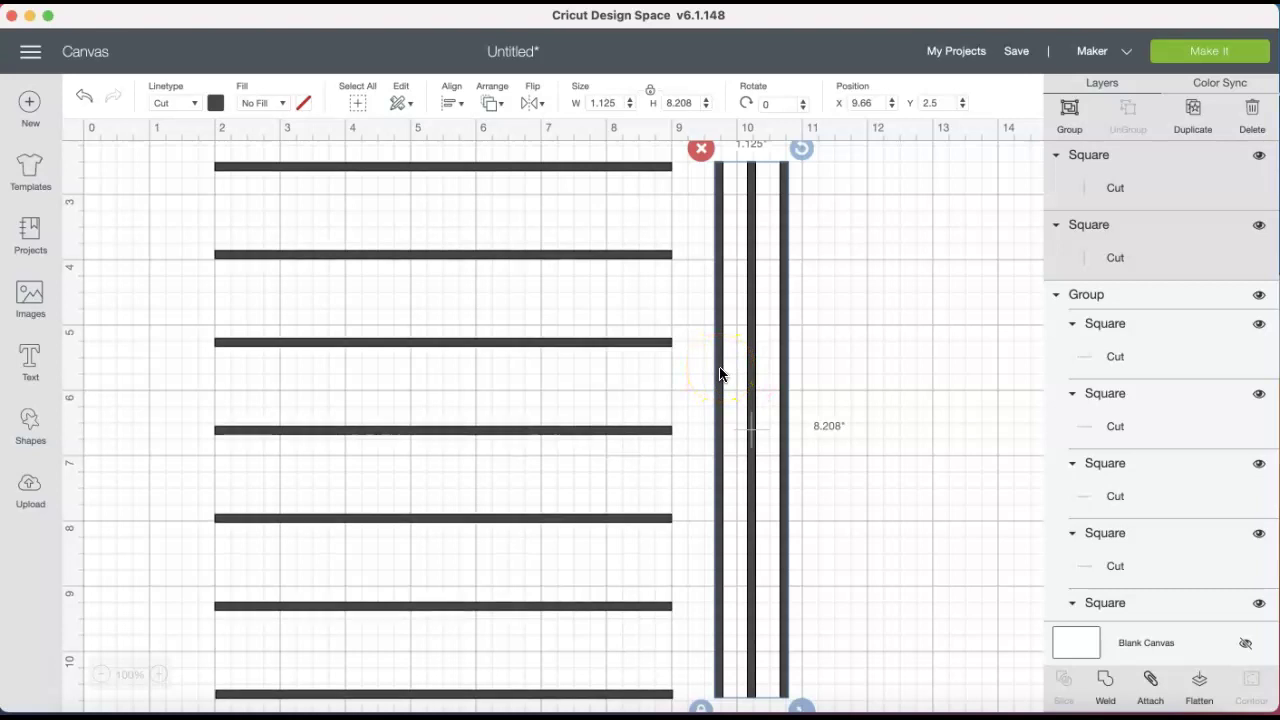
click(875, 388)
Place the vertical bars at the grid's left end, inner divider near 3.7 in, and right end
drag(717, 414, 212, 417)
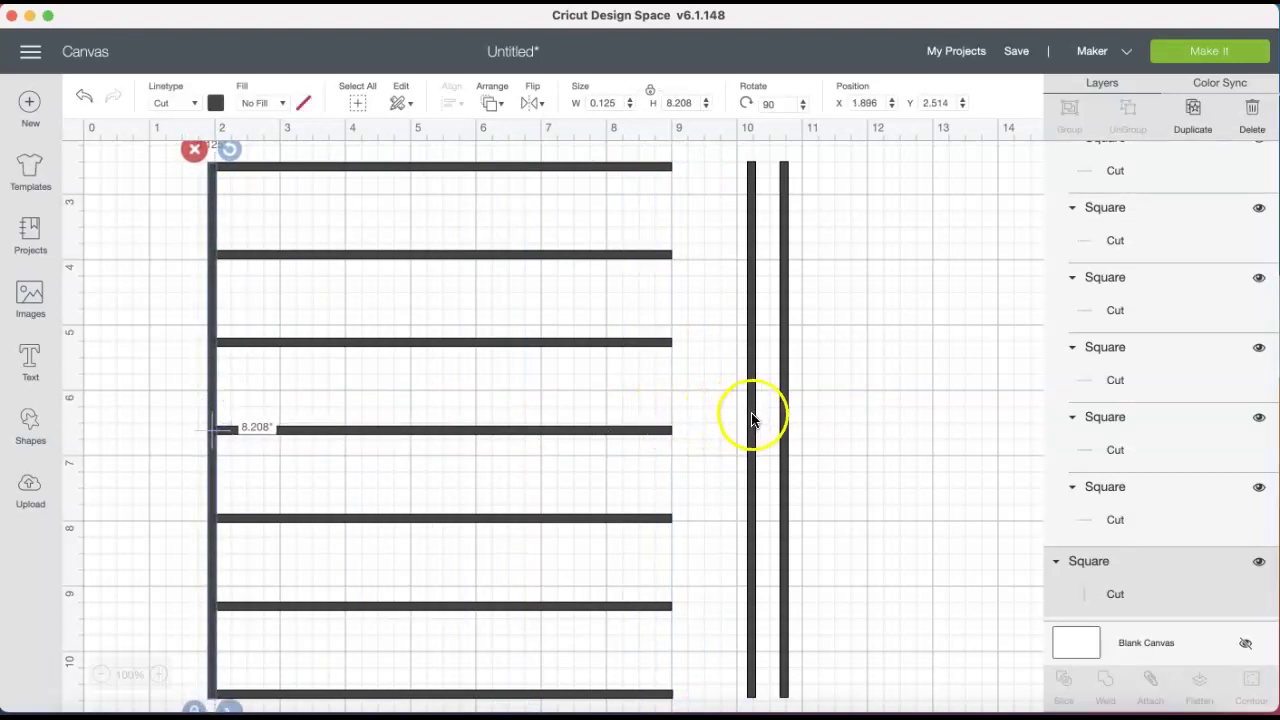
drag(752, 422, 335, 424)
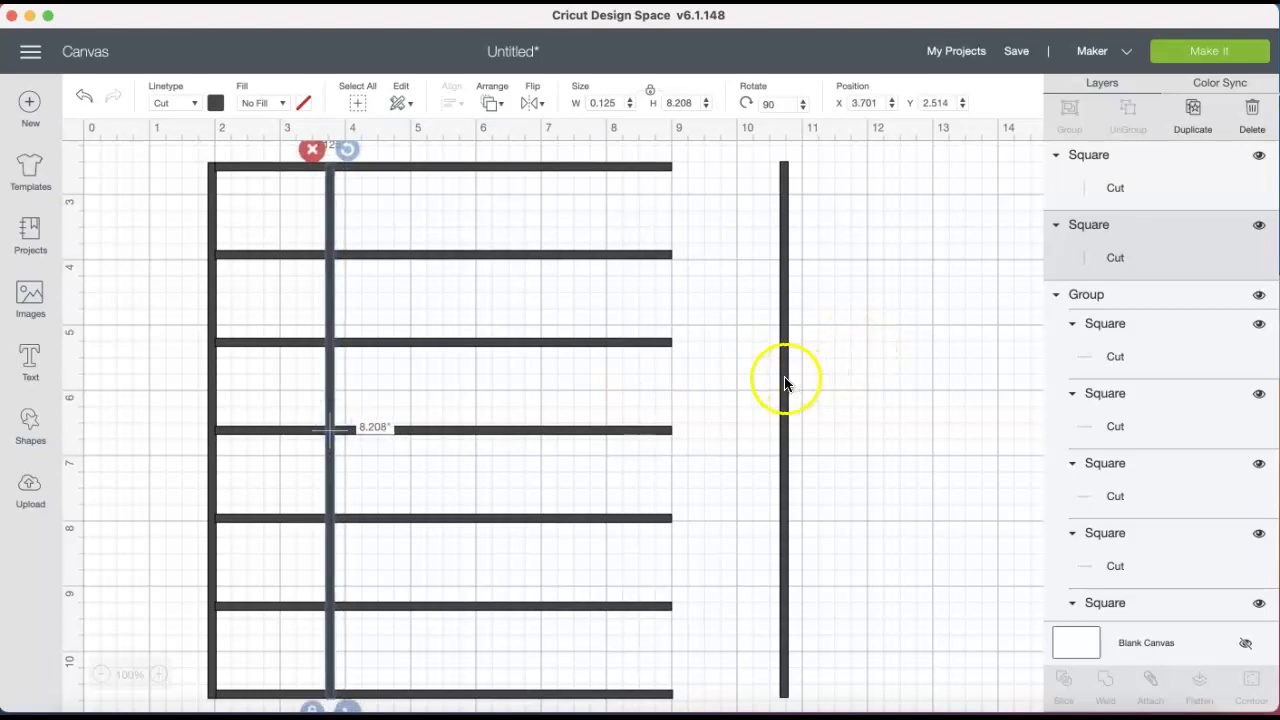
drag(786, 383, 674, 378)
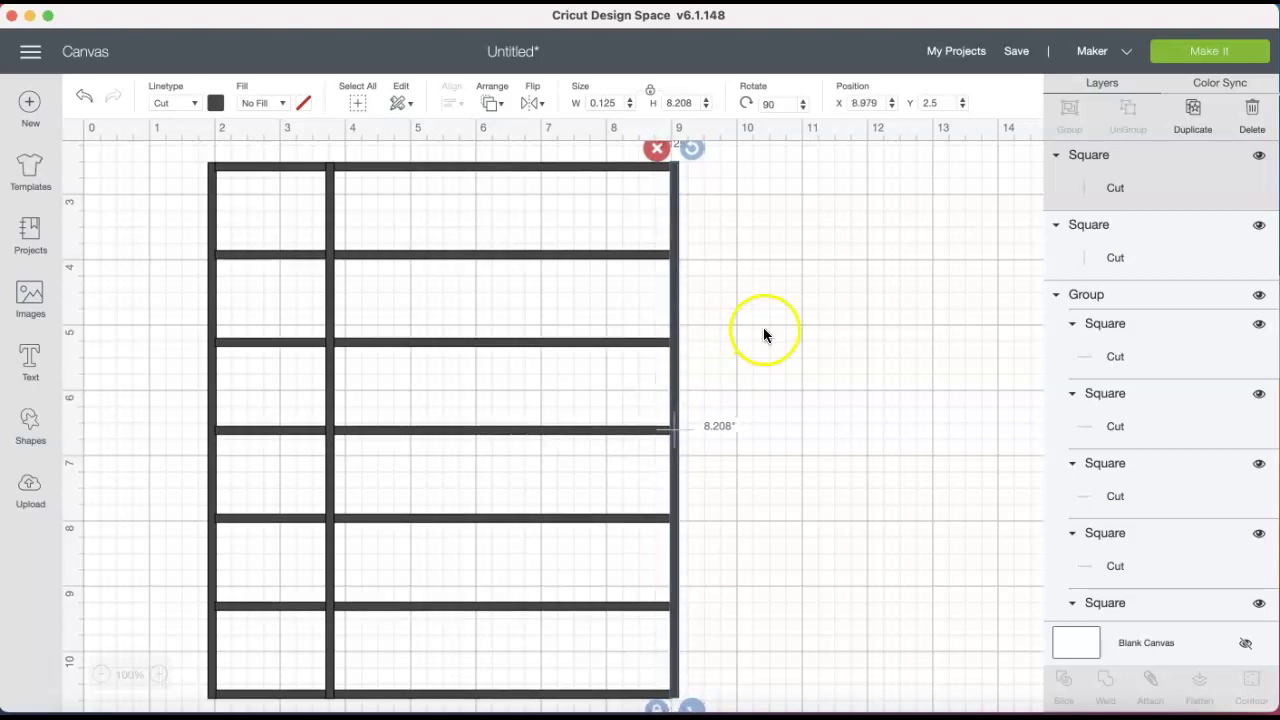
Hide the horizontal group, then top-align and group the three vertical bars
click(465, 167)
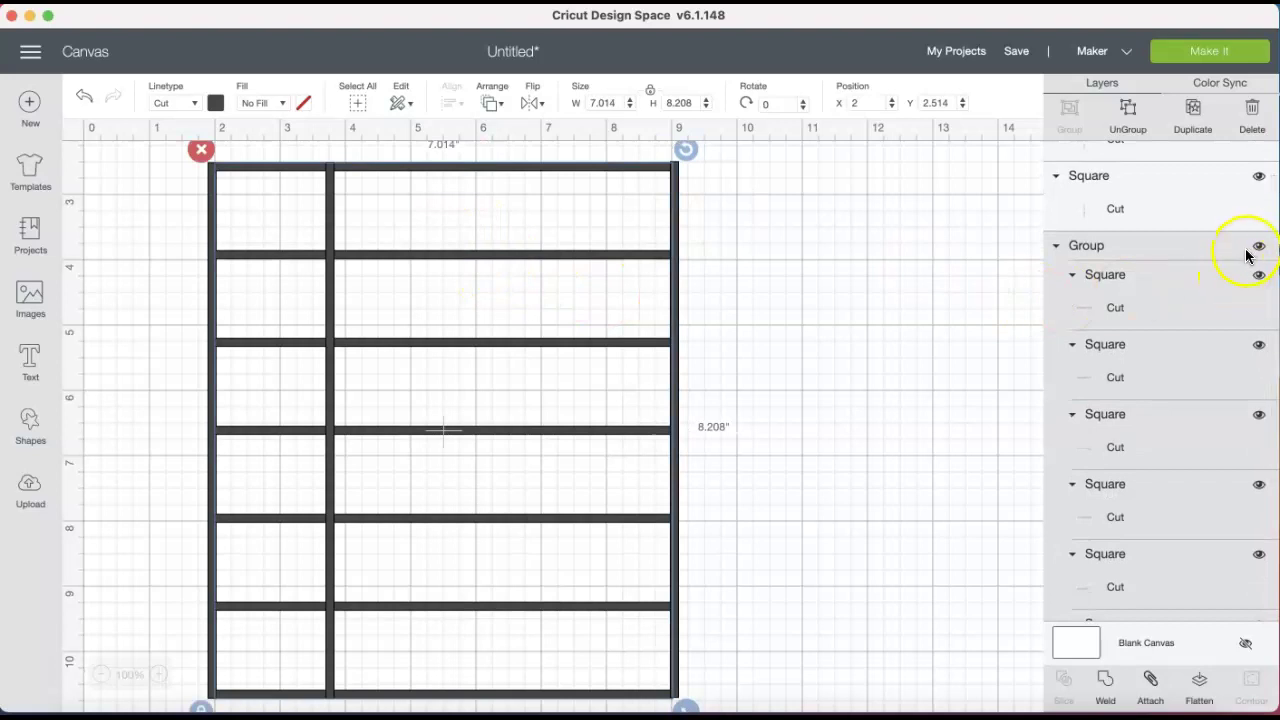
click(1260, 247)
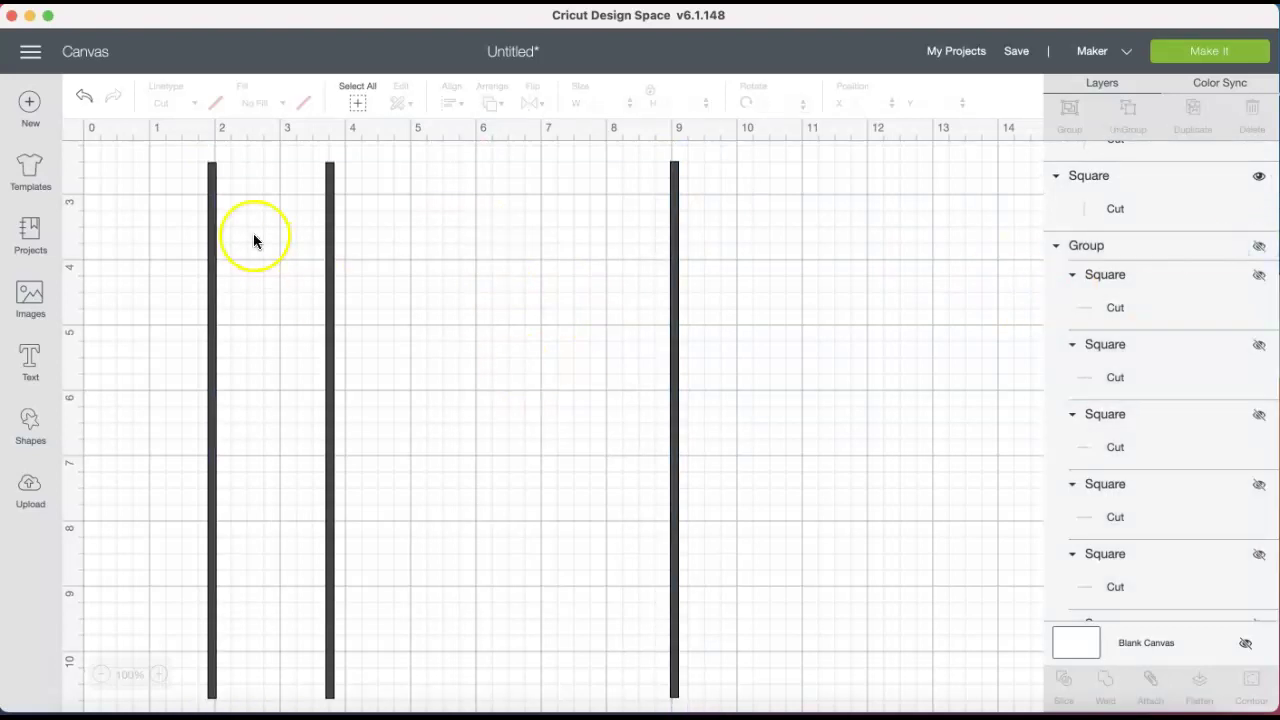
drag(170, 170, 705, 412)
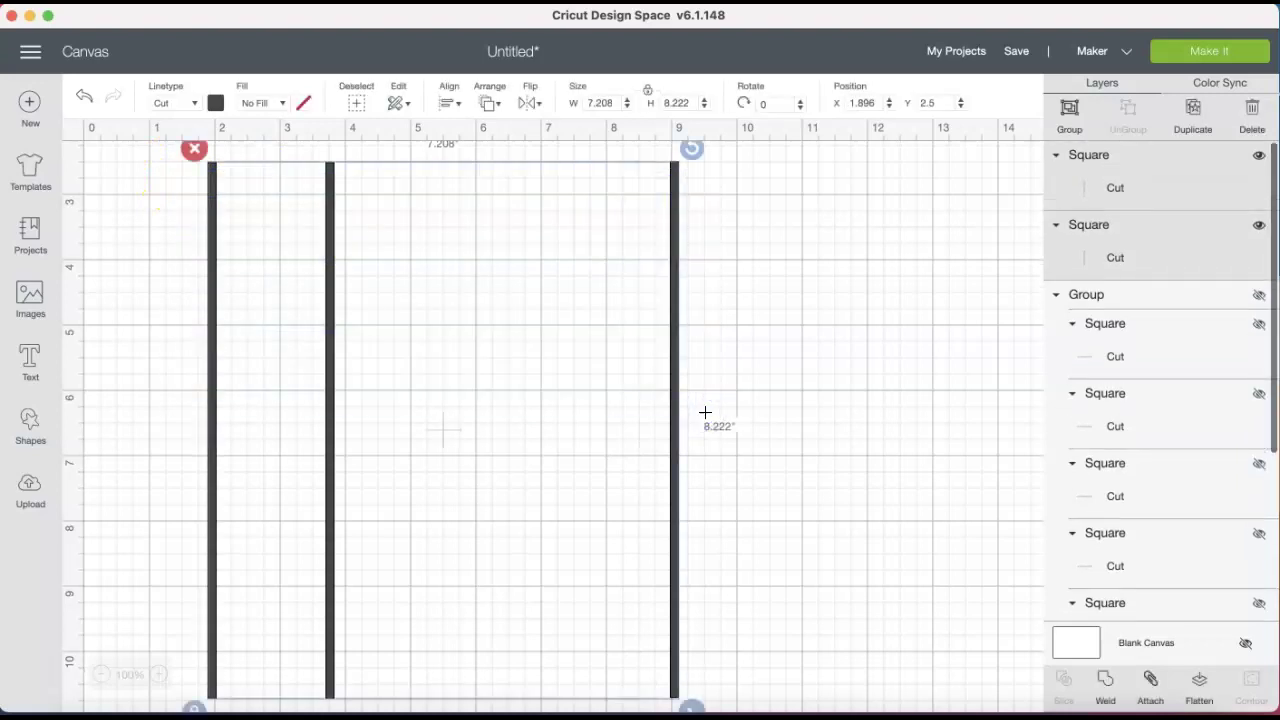
click(452, 106)
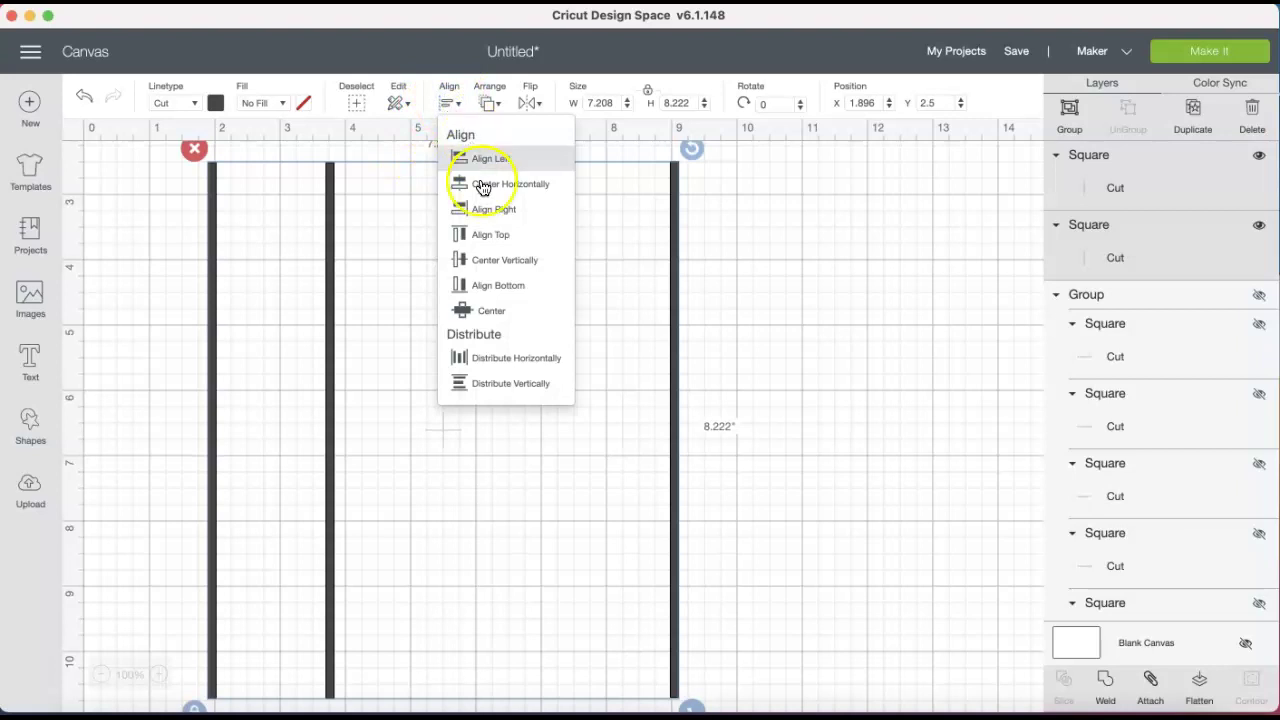
click(490, 236)
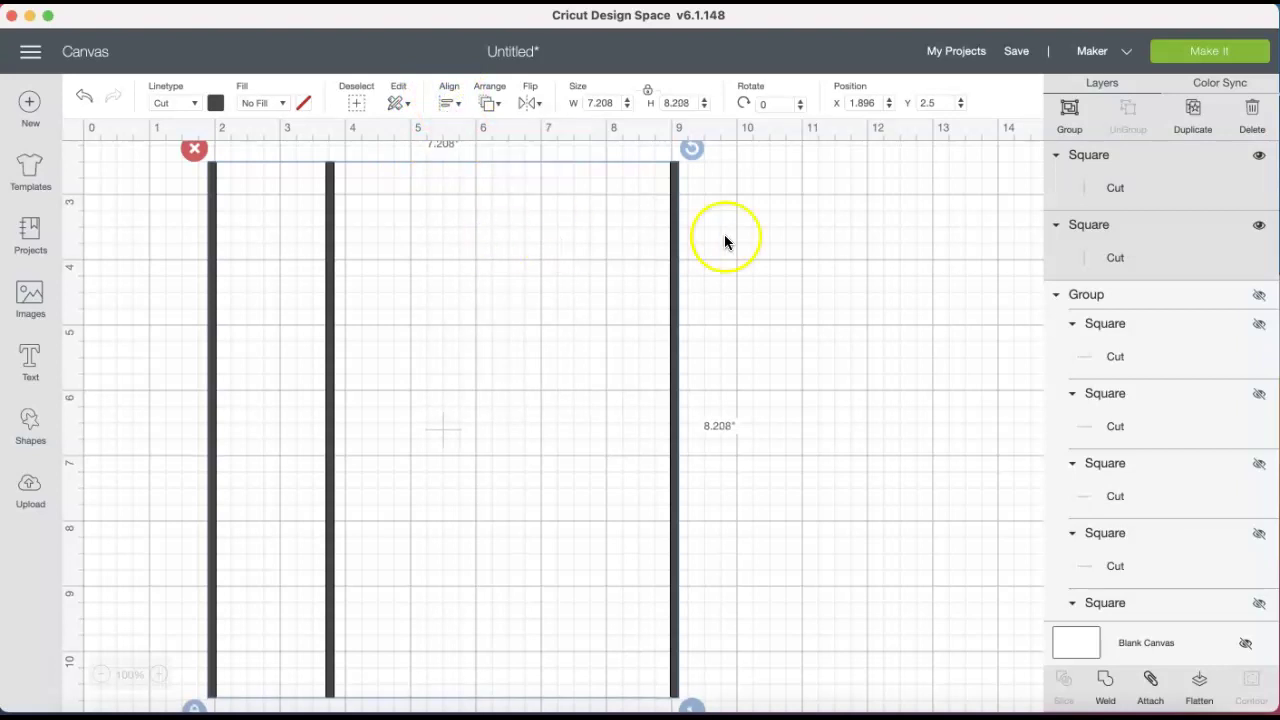
click(1069, 112)
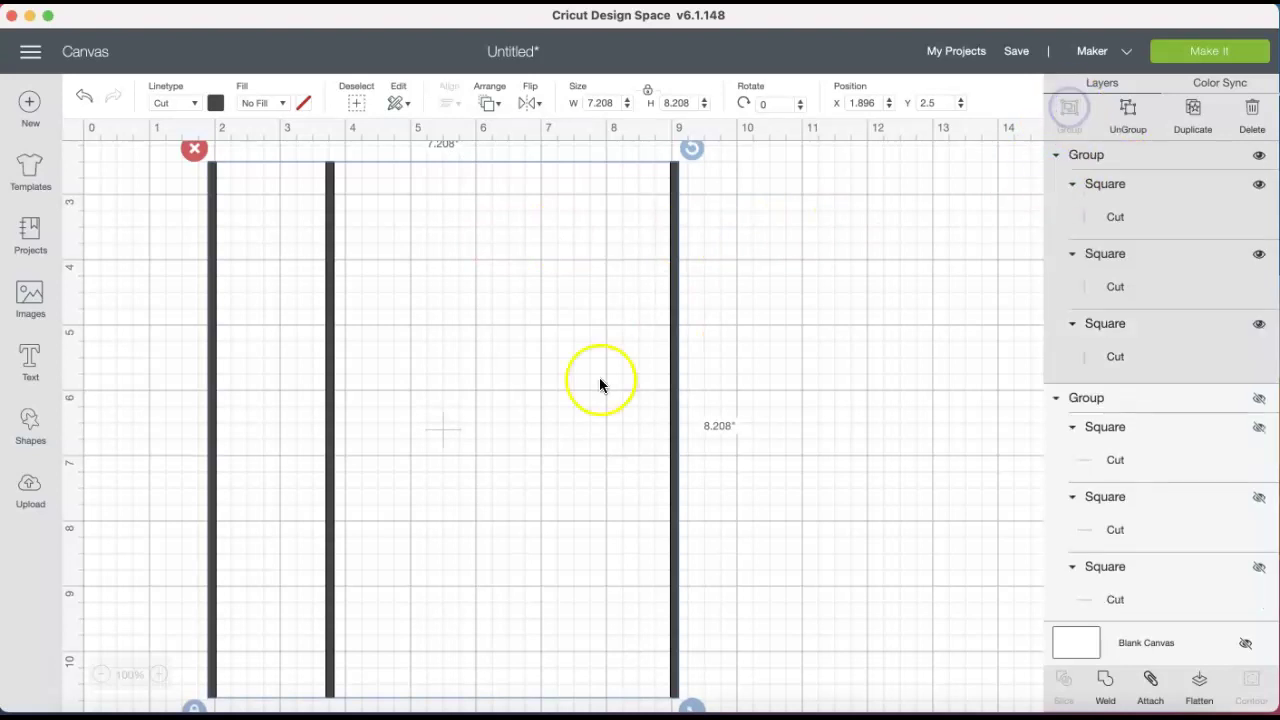
Unhide the horizontal bars and centre both groups, giving a 7.208 × 8.208 in grid
click(1259, 401)
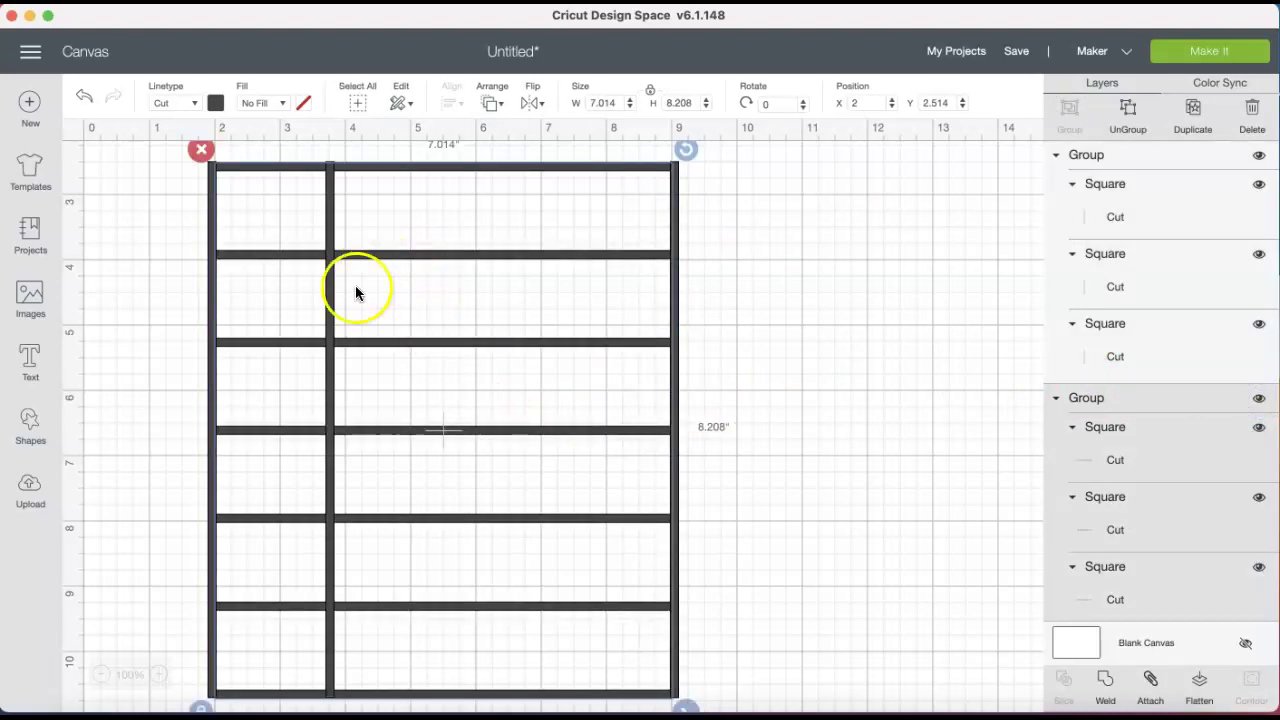
click(330, 318)
mouse_move(331, 323)
mouse_down()
mouse_move(330, 337)
mouse_move(254, 370)
mouse_move(249, 343)
mouse_move(238, 352)
mouse_move(324, 312)
mouse_up()
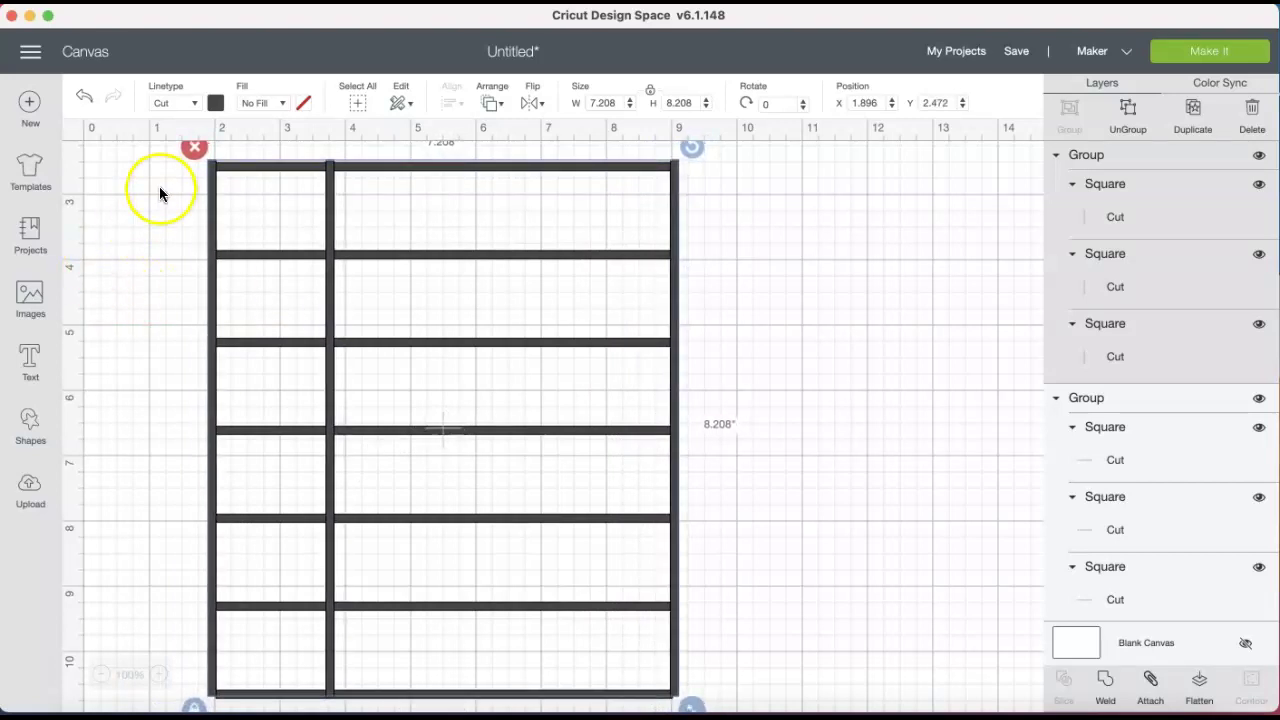
drag(159, 186, 699, 474)
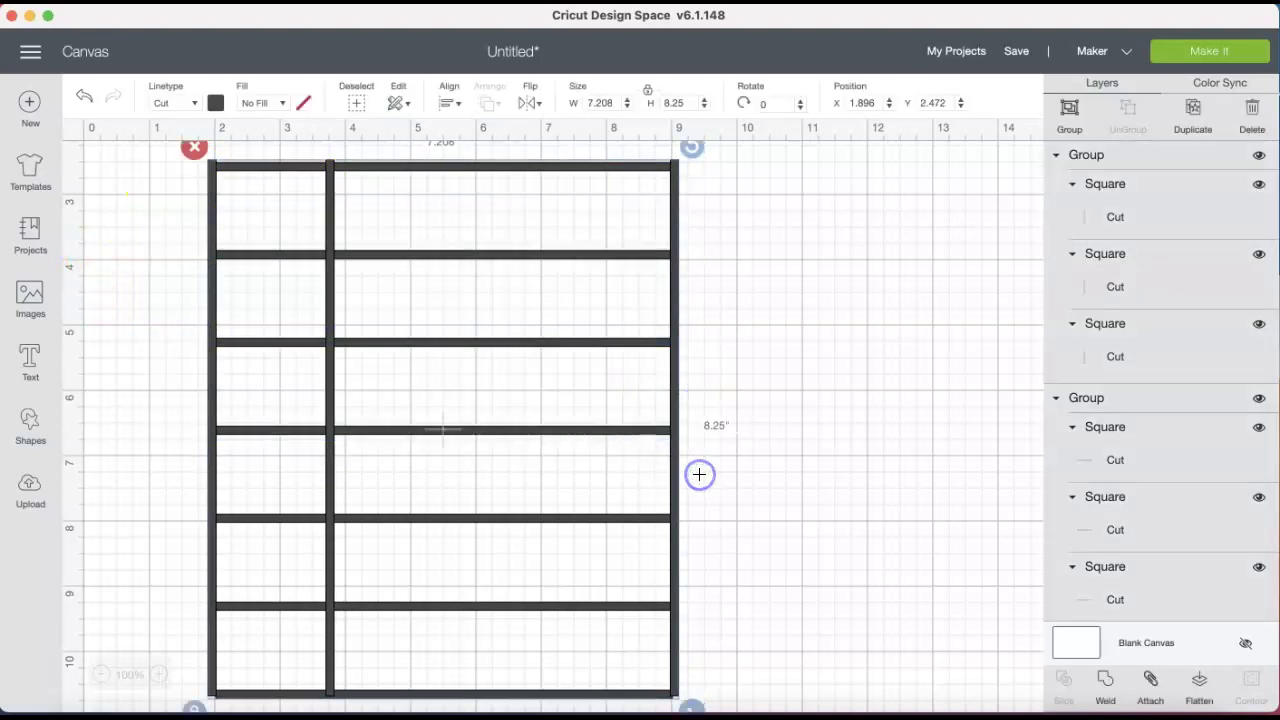
click(451, 105)
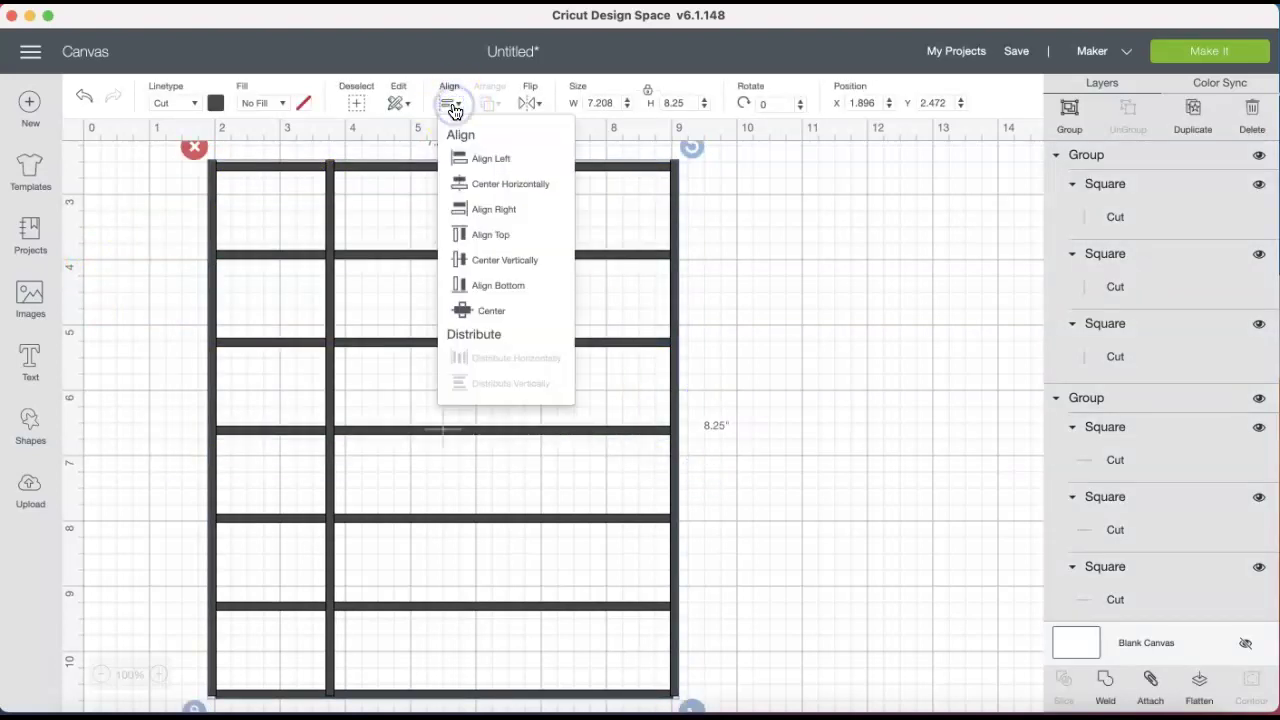
click(491, 310)
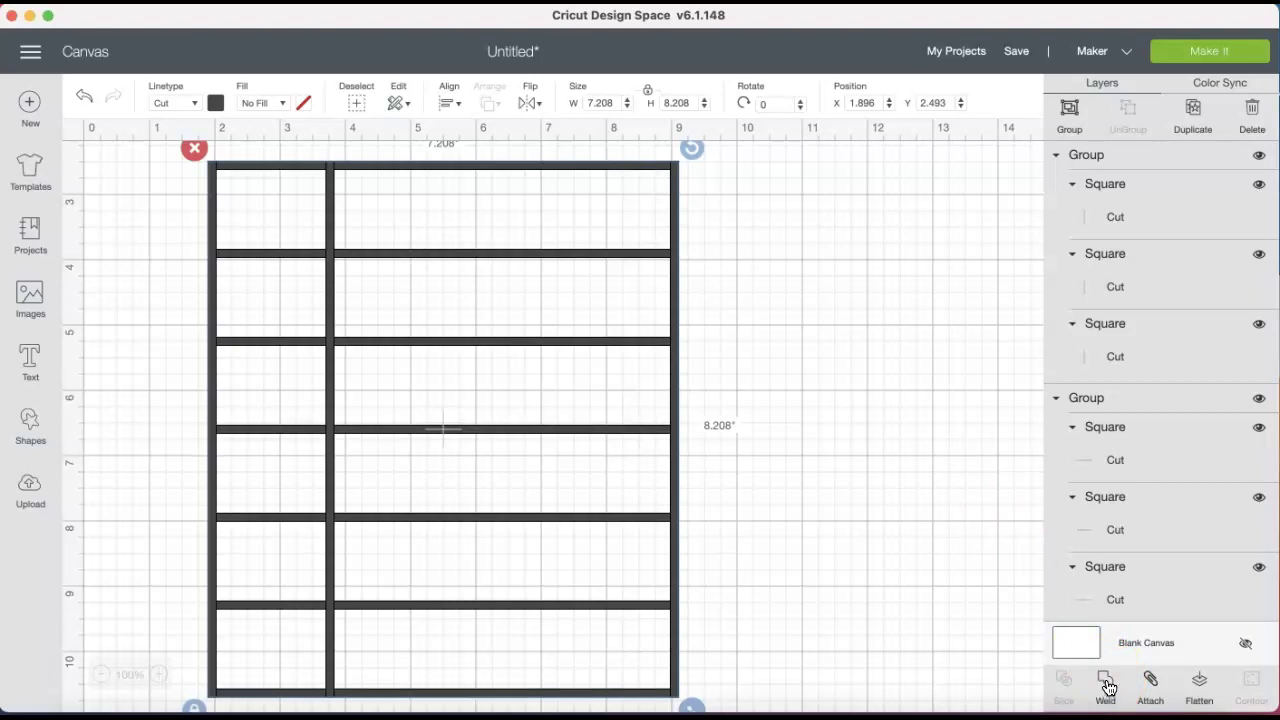
Weld the bars into one grid layer, shift it right, and add a 'JAN' label beside the top row
click(1106, 686)
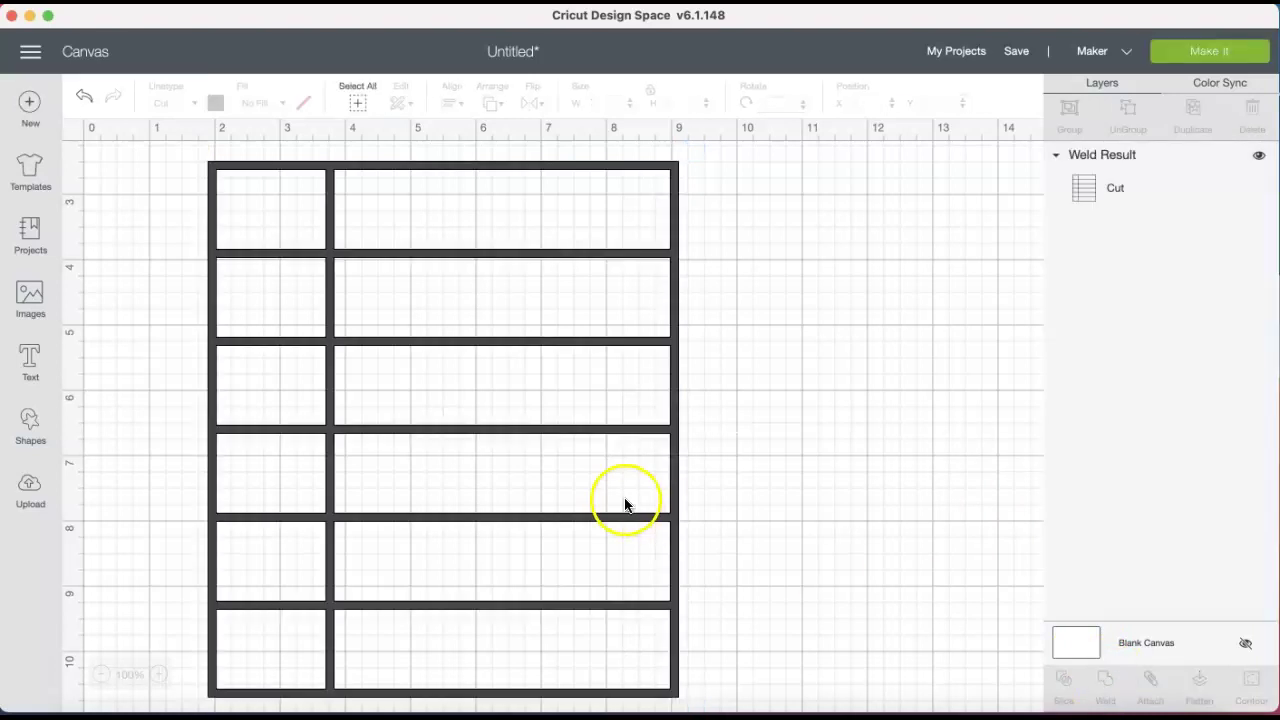
drag(469, 409, 589, 408)
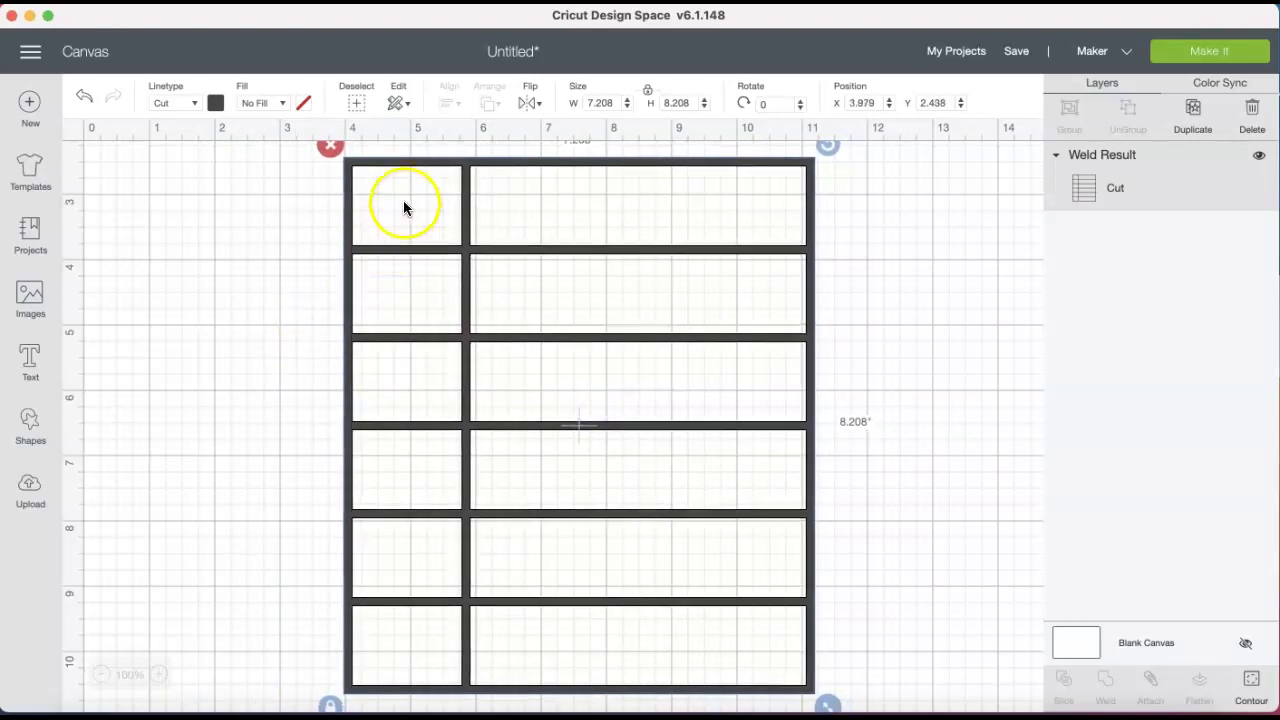
click(30, 361)
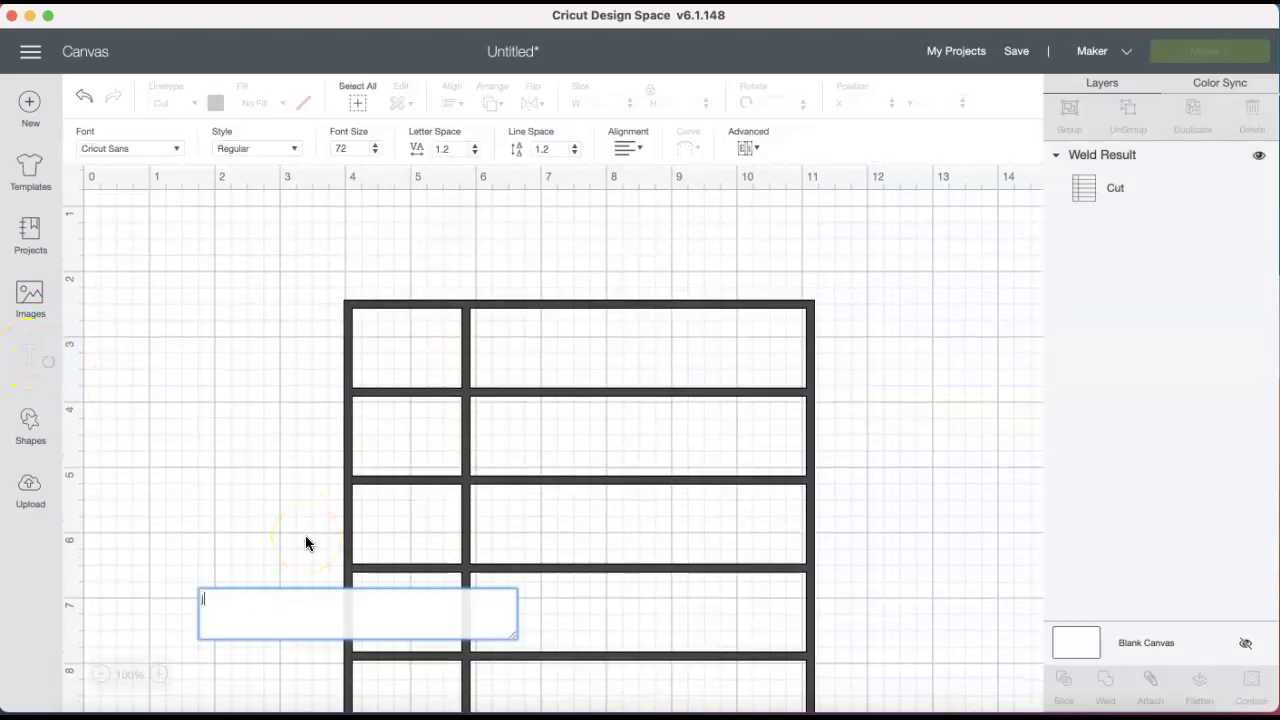
text(JAN)
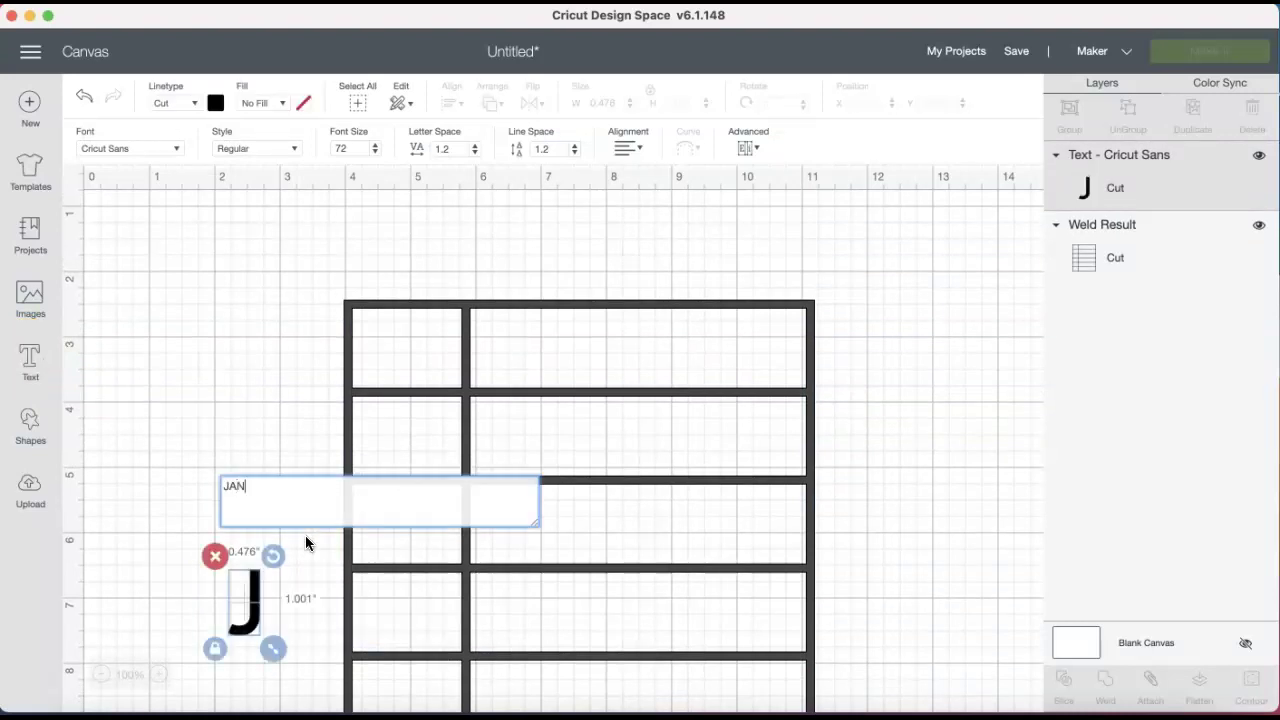
click(306, 609)
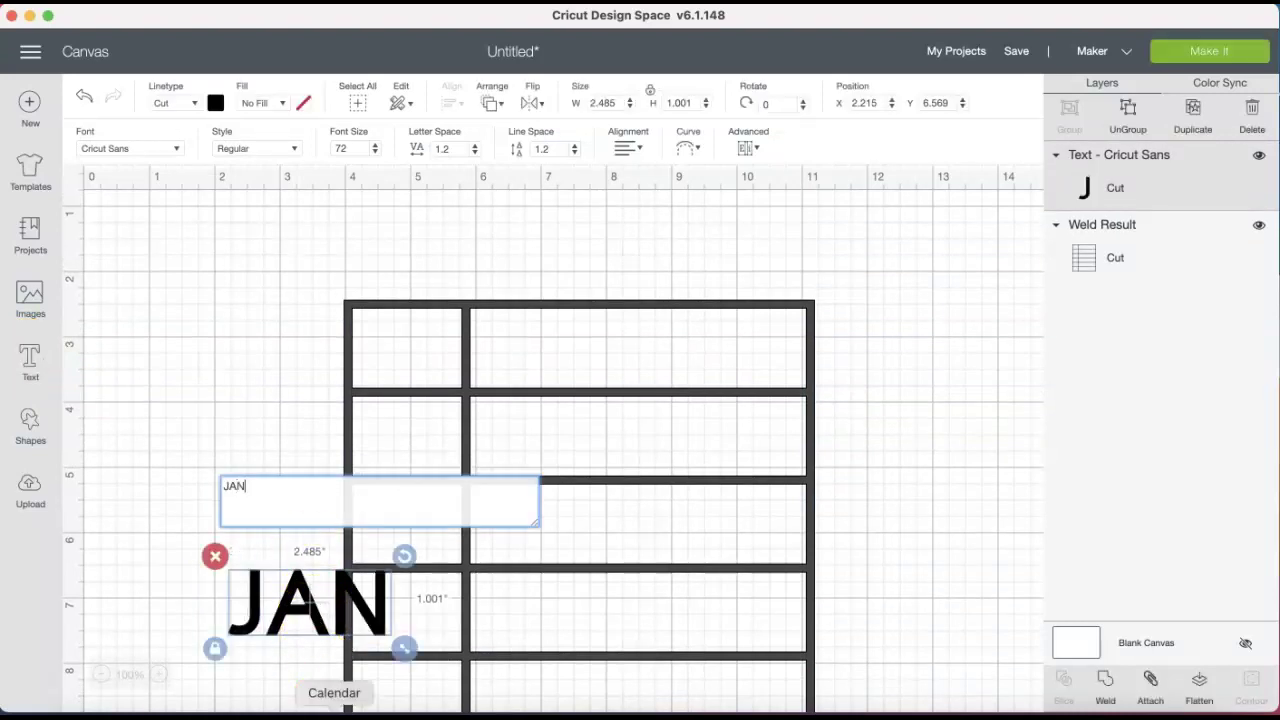
click(309, 631)
click(300, 600)
drag(300, 600, 205, 385)
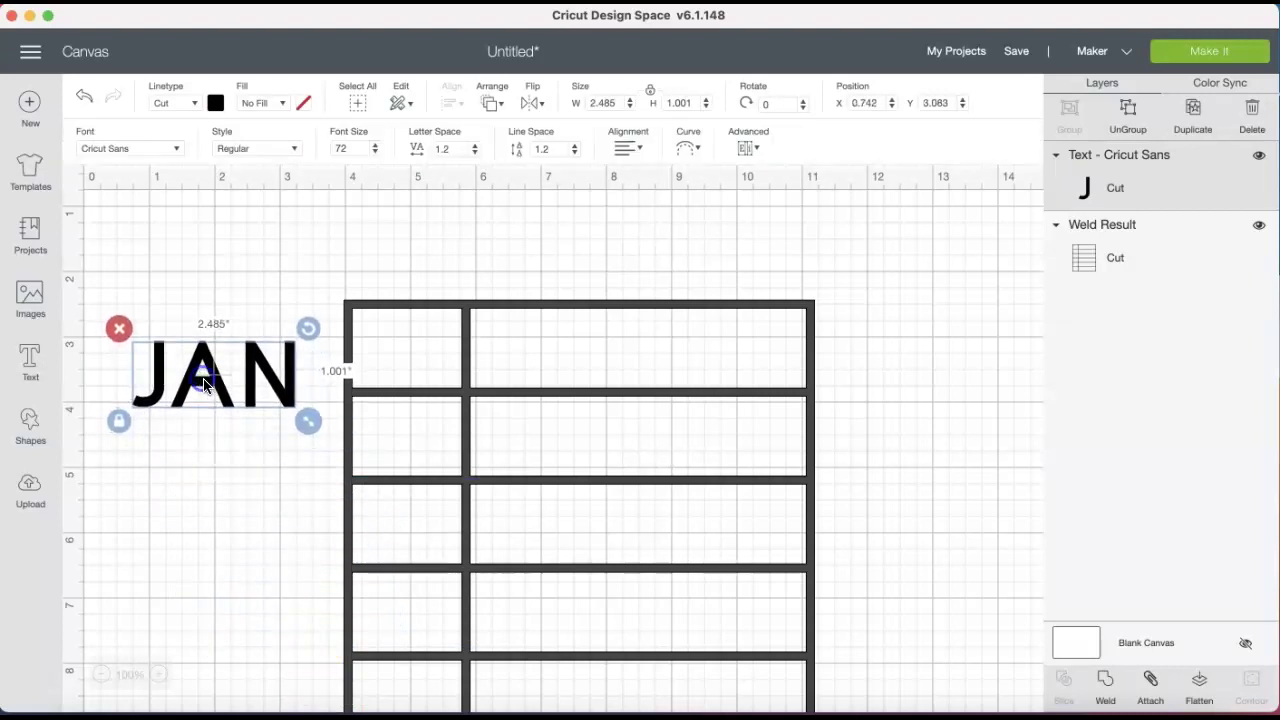
click(433, 357)
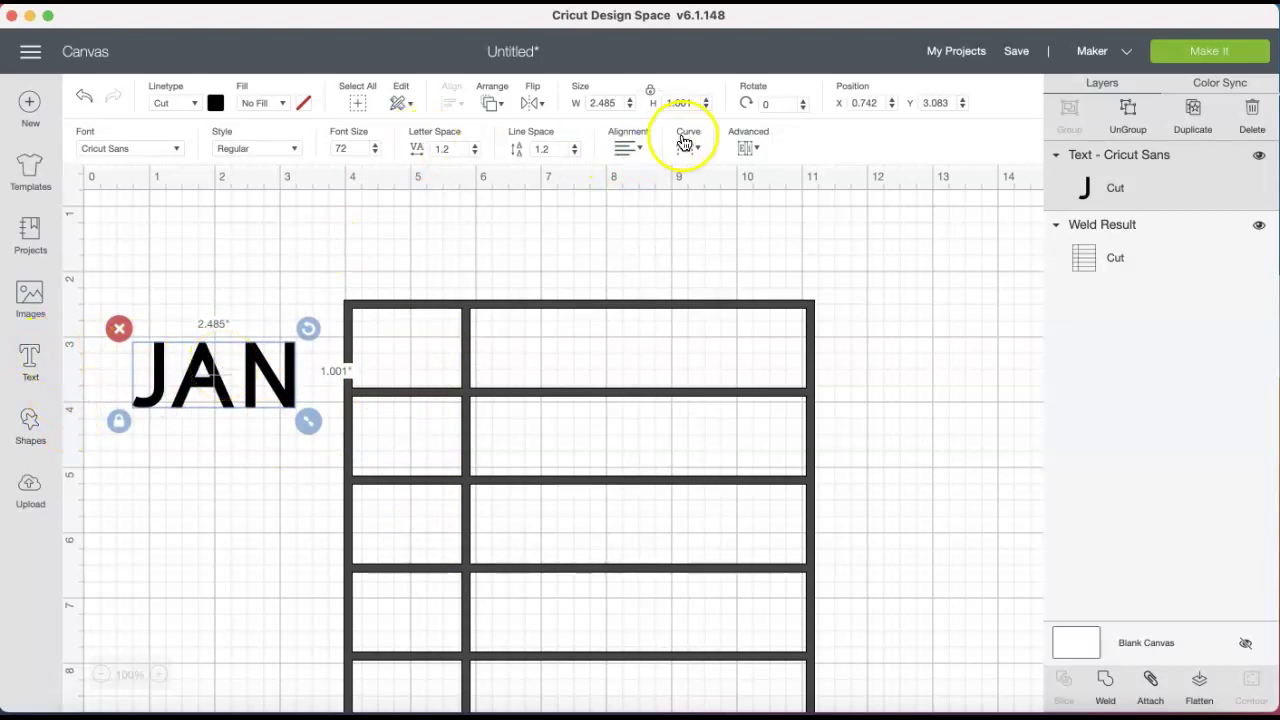
Change JAN's font to Dom Casual Std Regular
click(175, 149)
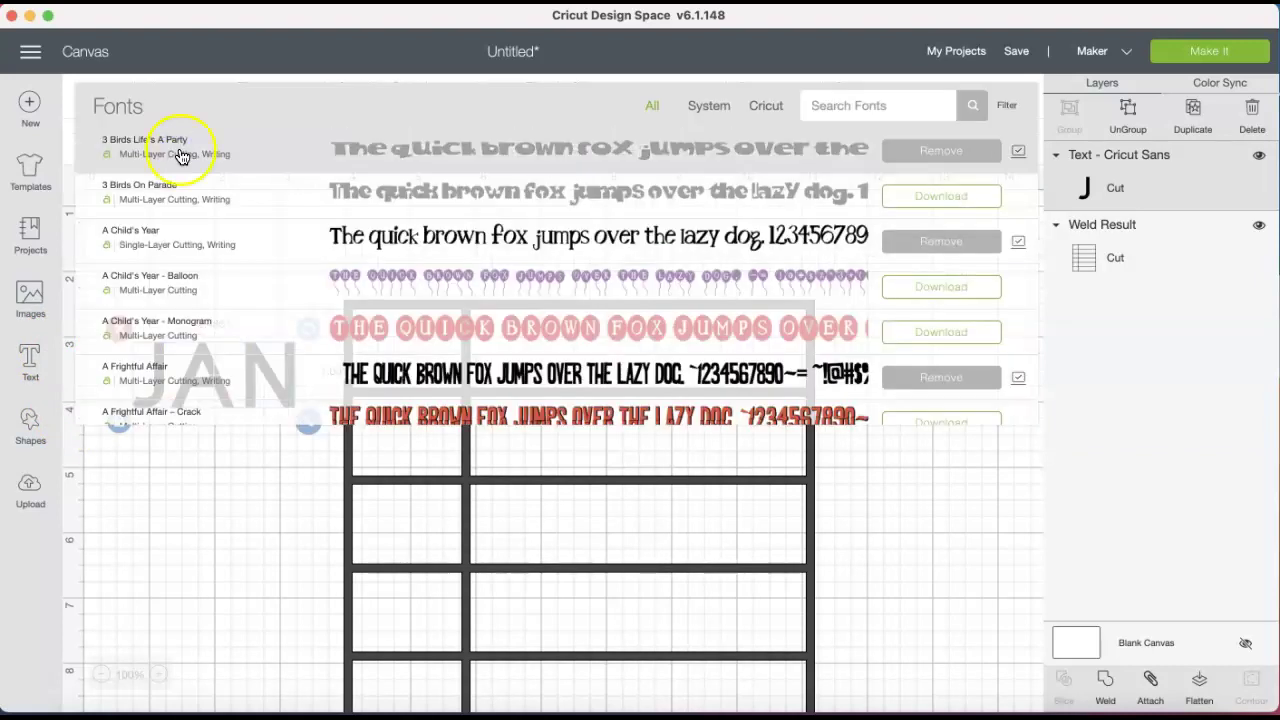
click(847, 106)
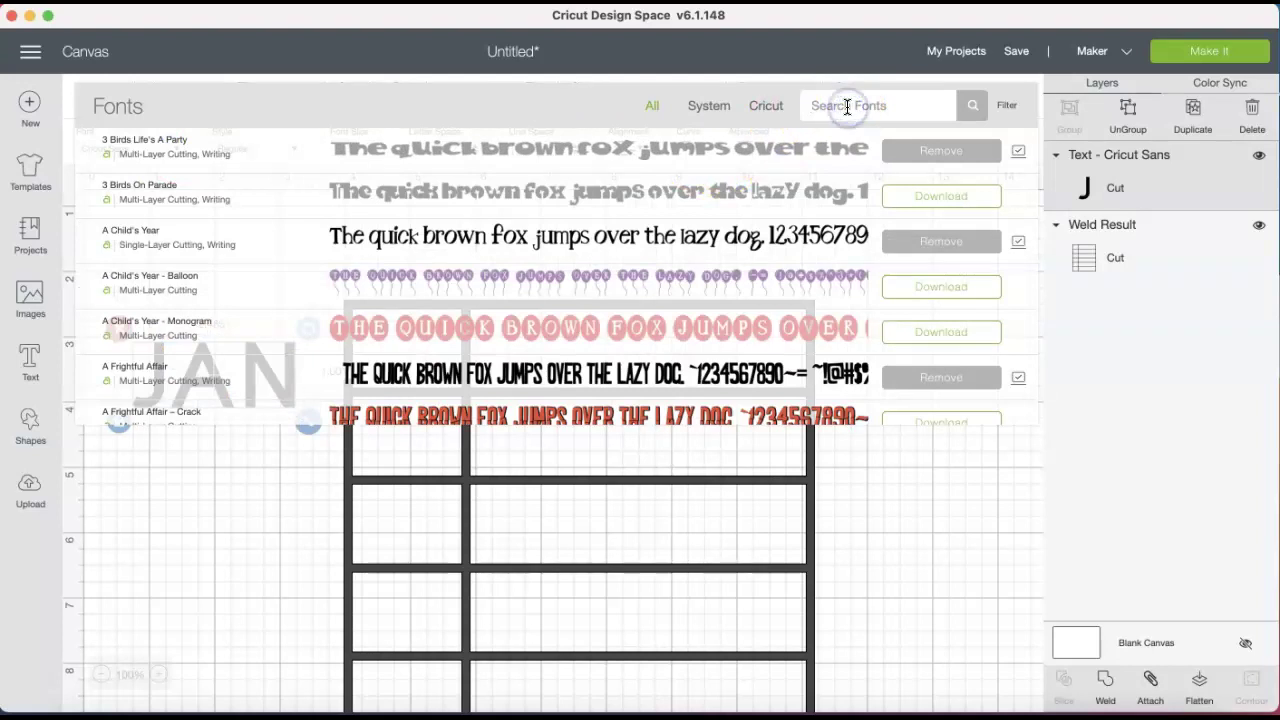
text(DOM)
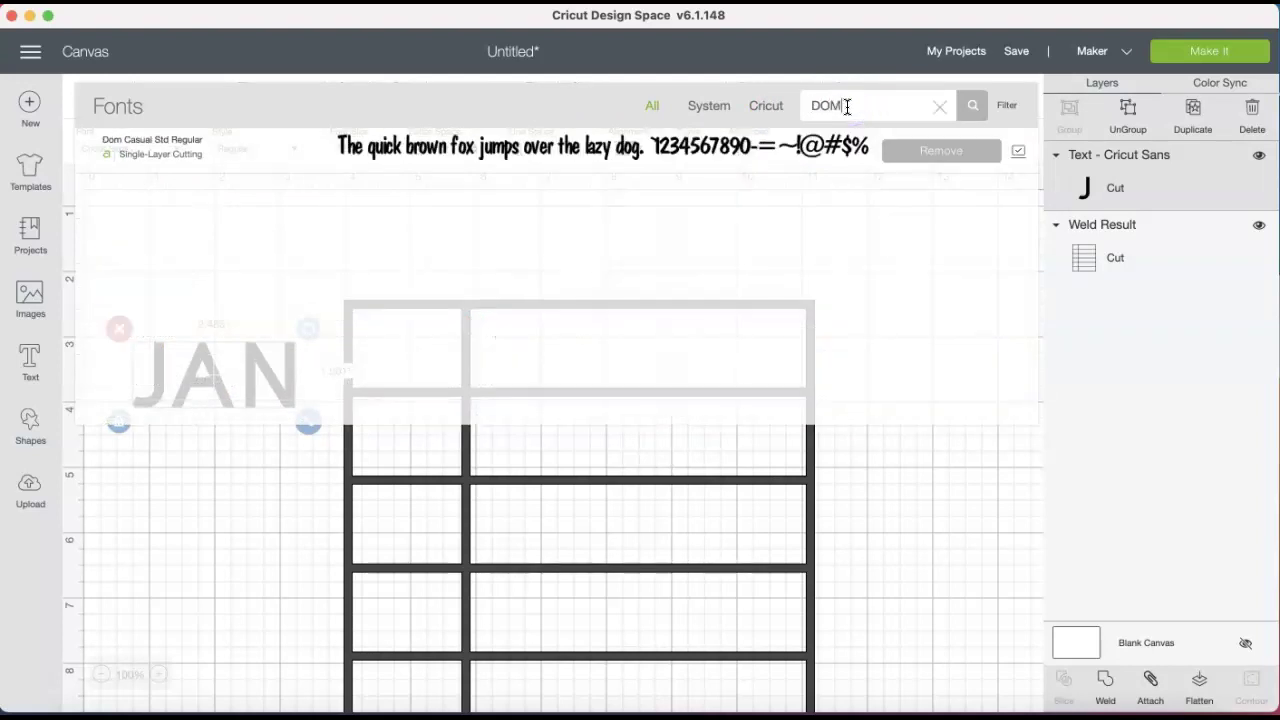
click(573, 148)
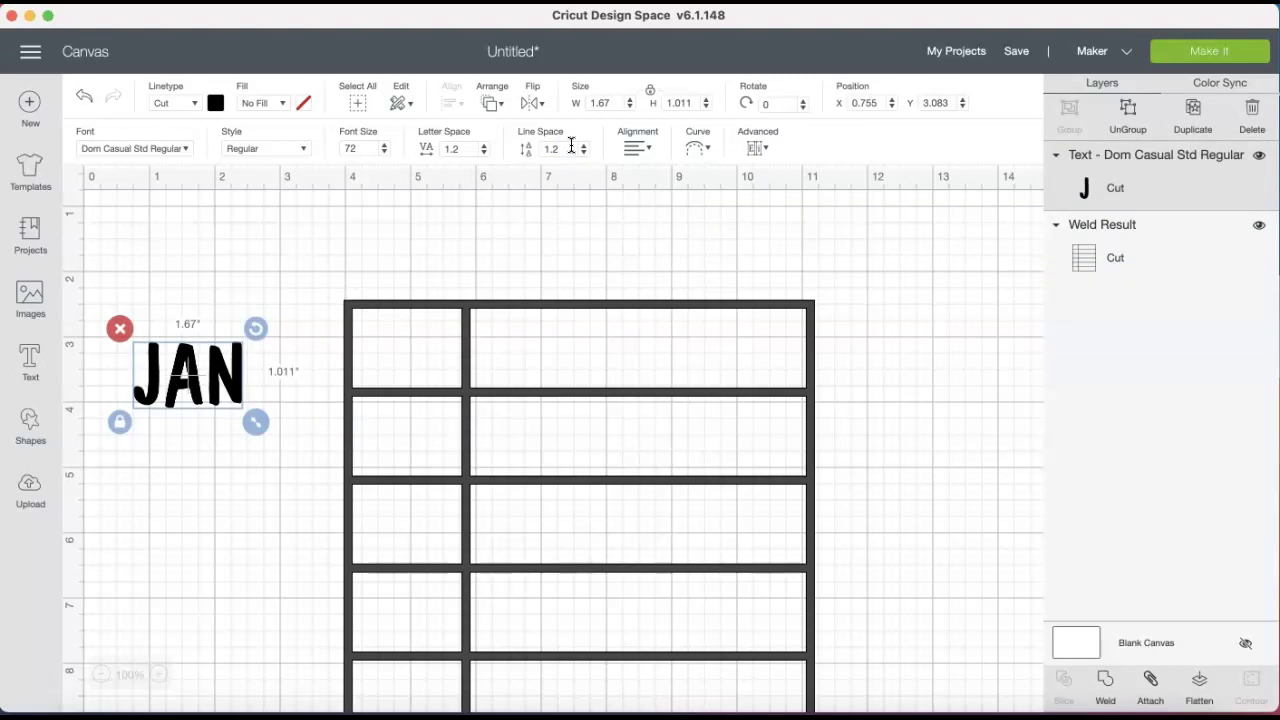
Move JAN into the grid's top-left cell and size it to 1.406 × 0.851 in
drag(188, 381, 405, 357)
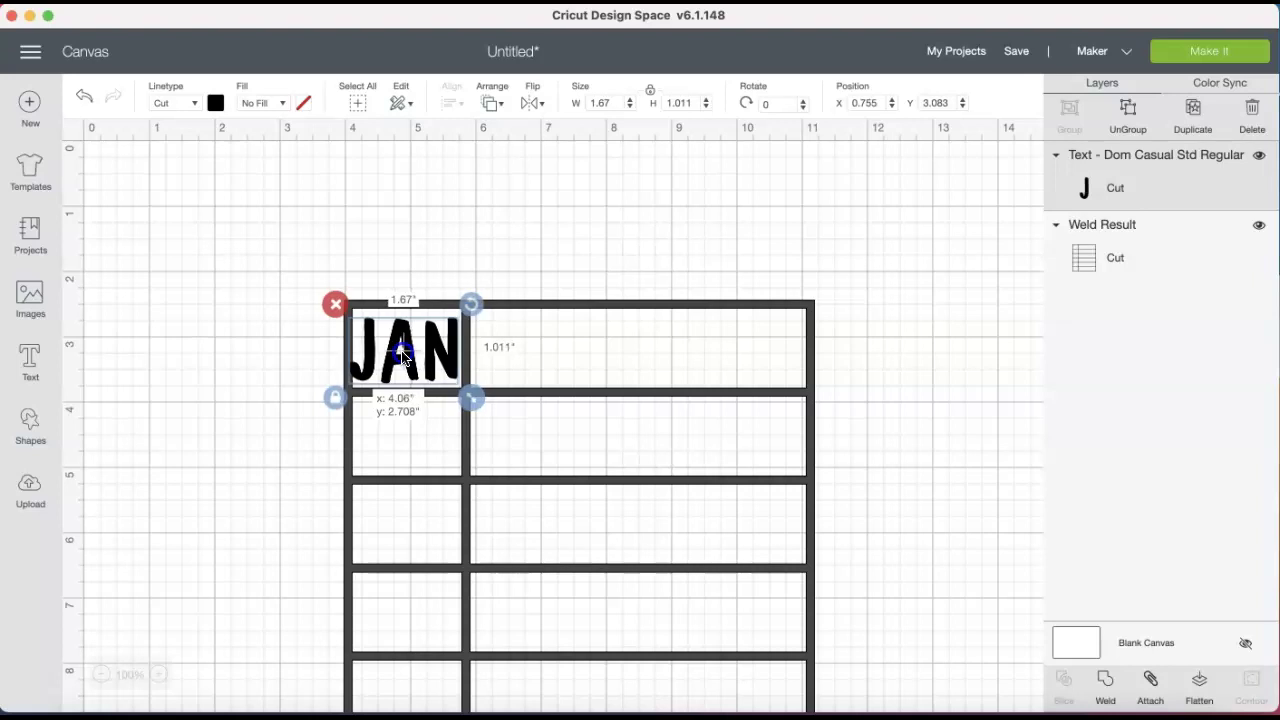
click(457, 379)
drag(474, 396, 456, 384)
drag(393, 347, 404, 352)
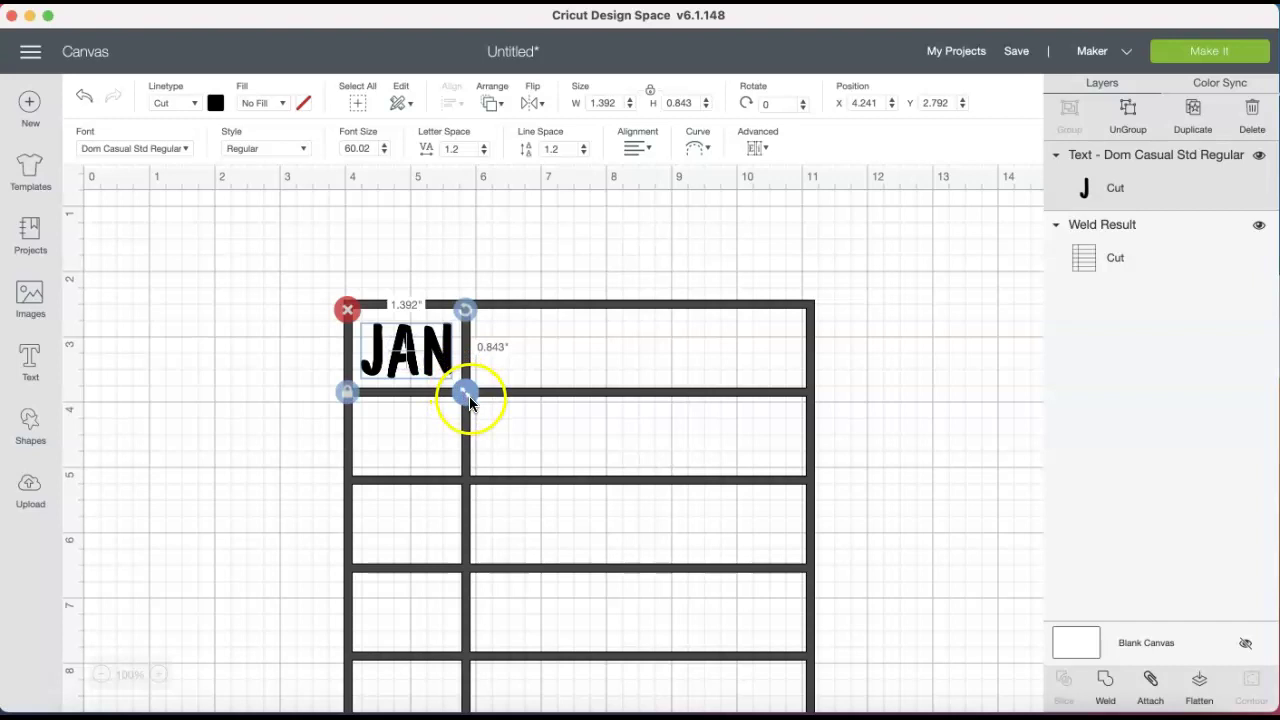
drag(470, 402, 472, 401)
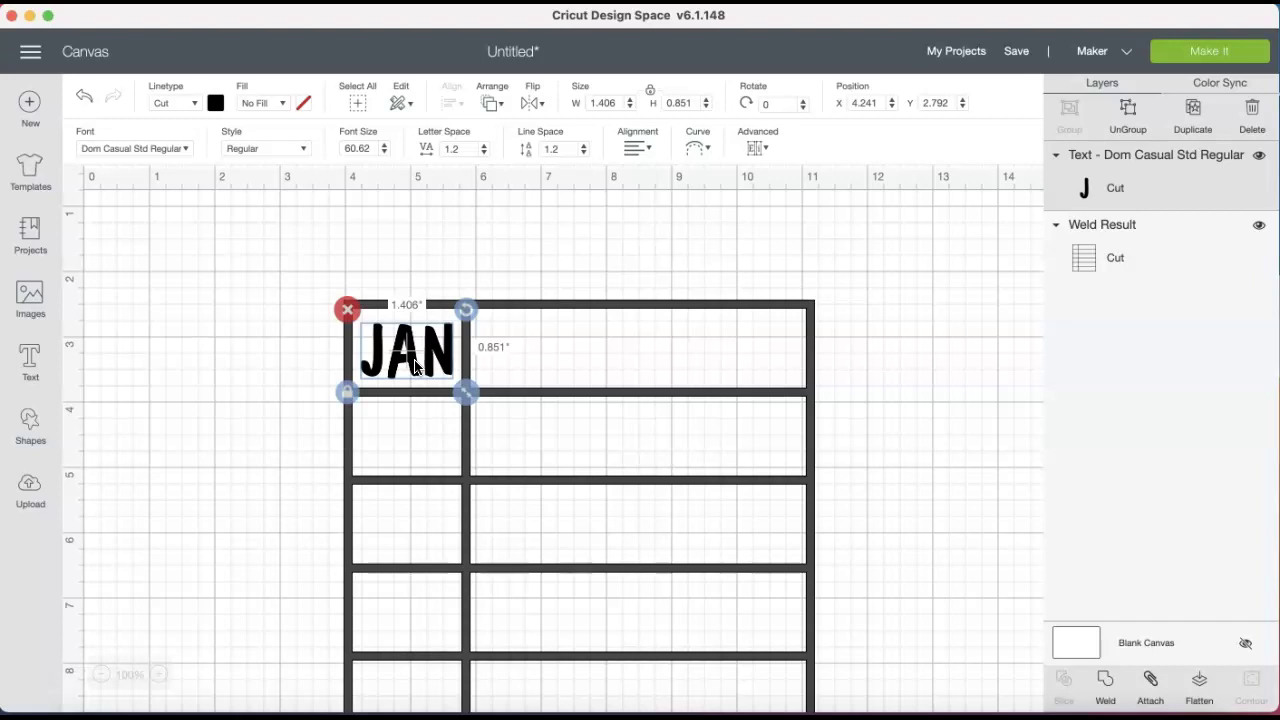
click(401, 346)
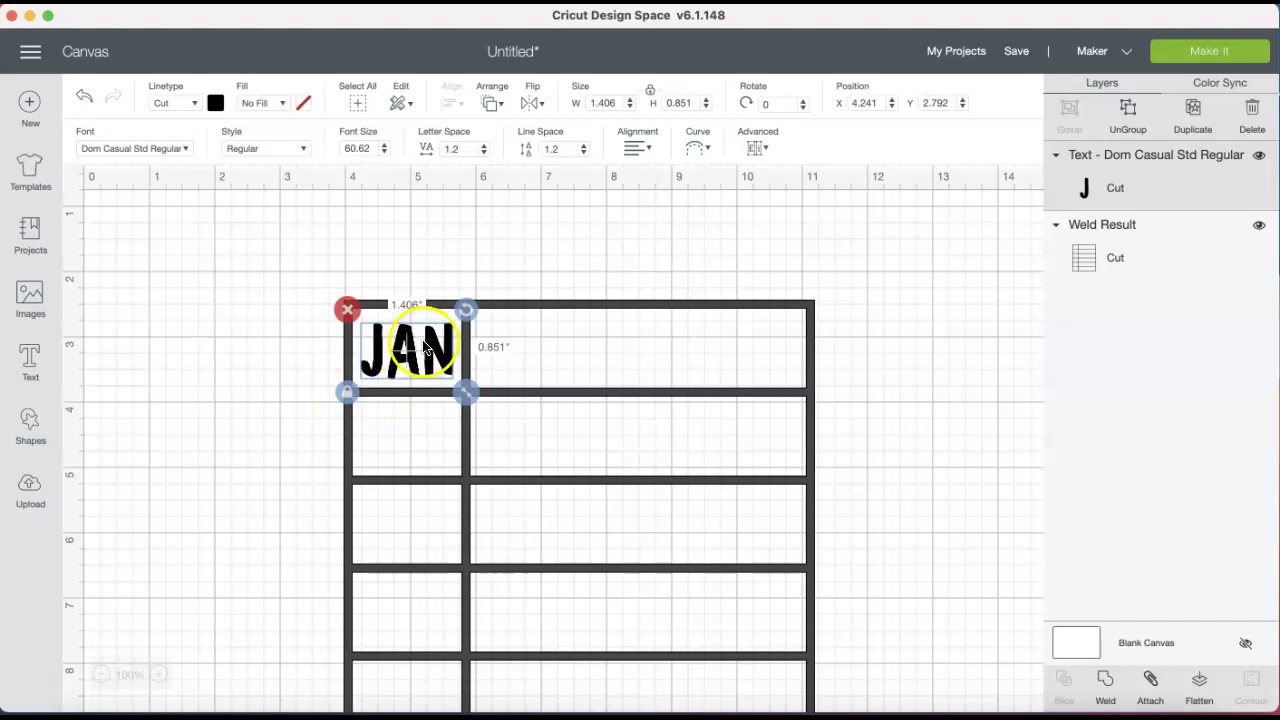
Duplicate the JAN label, move the copy left of the grid, and retype it as FEB
click(400, 352)
click(405, 355)
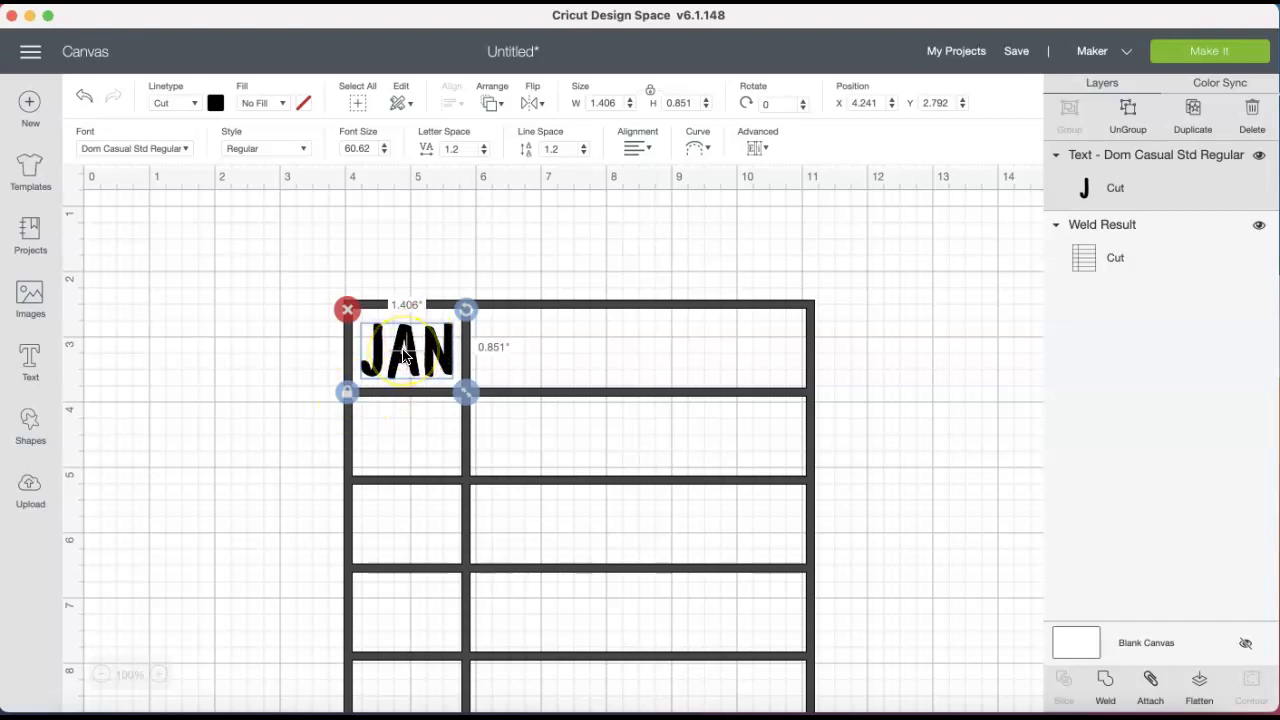
click(1191, 113)
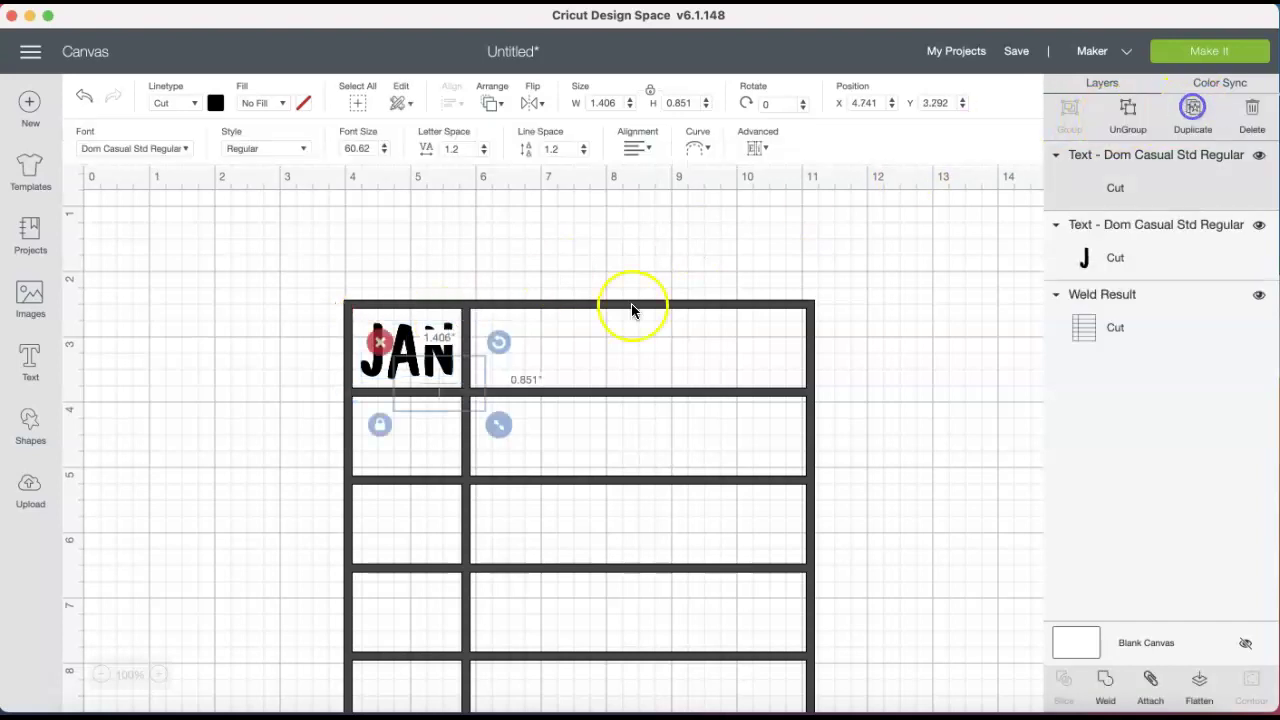
drag(488, 365, 247, 387)
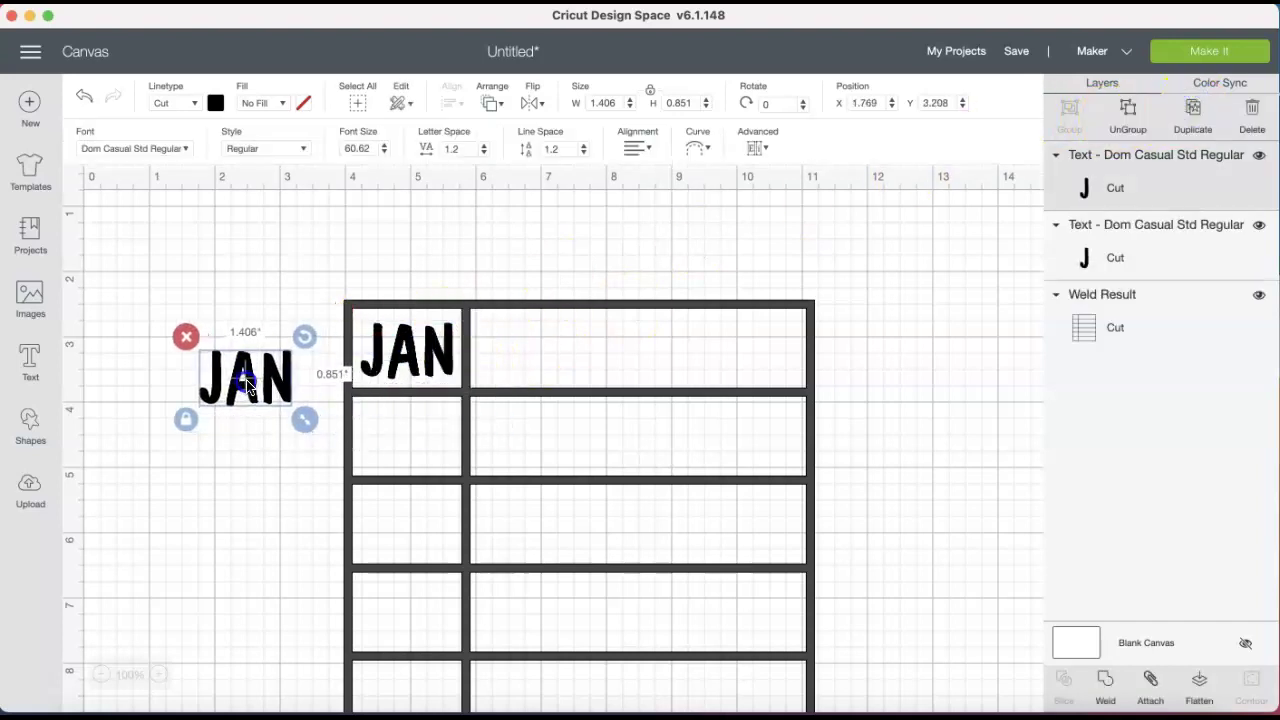
double_click(247, 387)
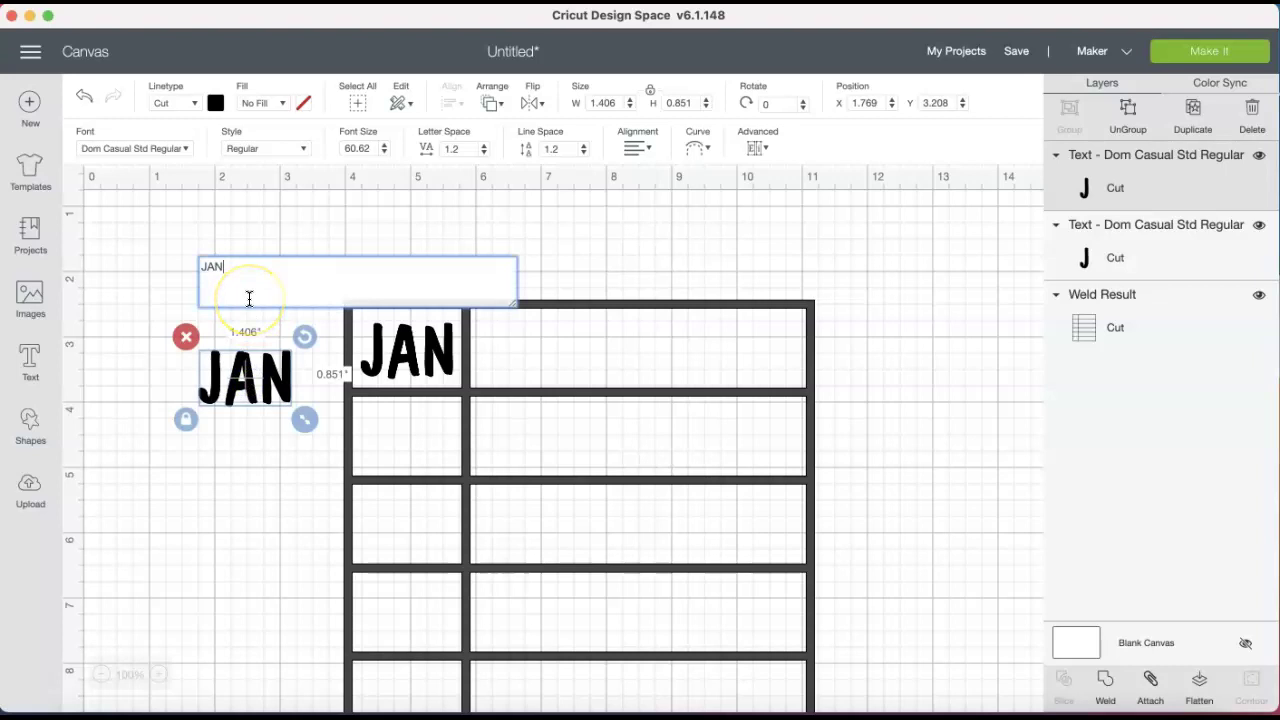
key(BackSpace)
key(BackSpace)
key(BackSpace)
text(FEB)
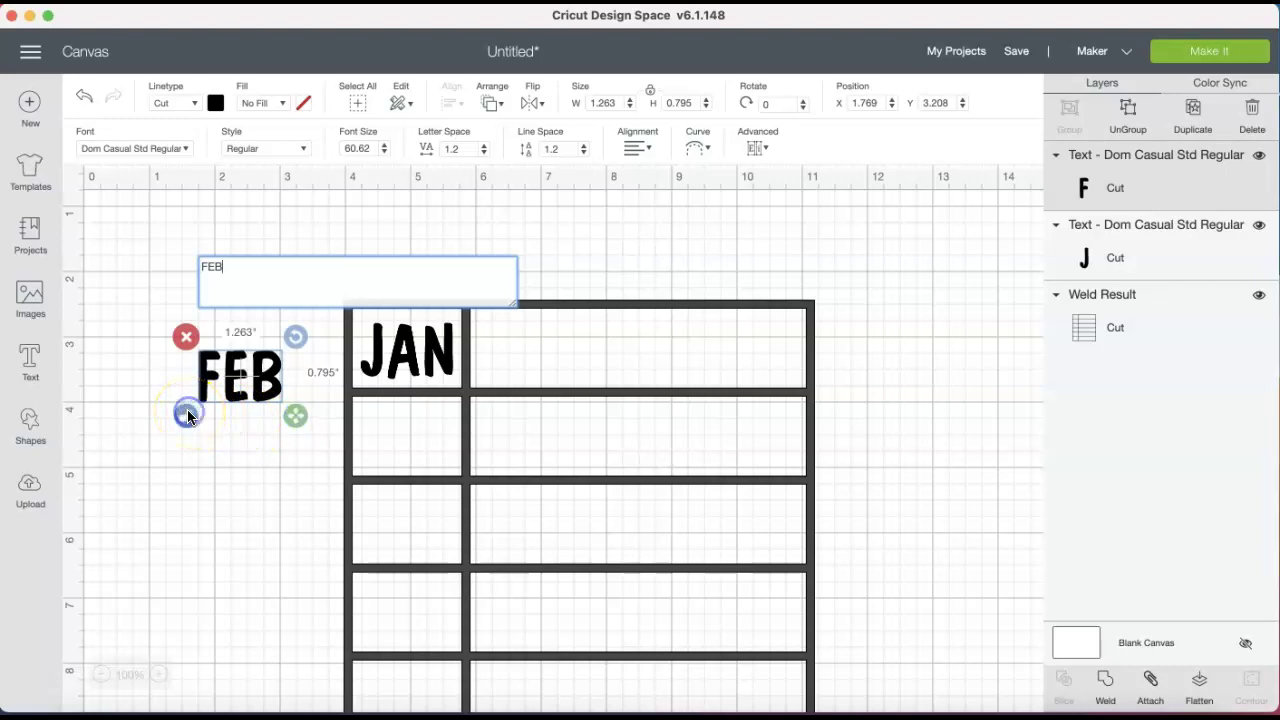
Size FEB to 1.406 × 0.851 in and place it in the cell below JAN
click(612, 103)
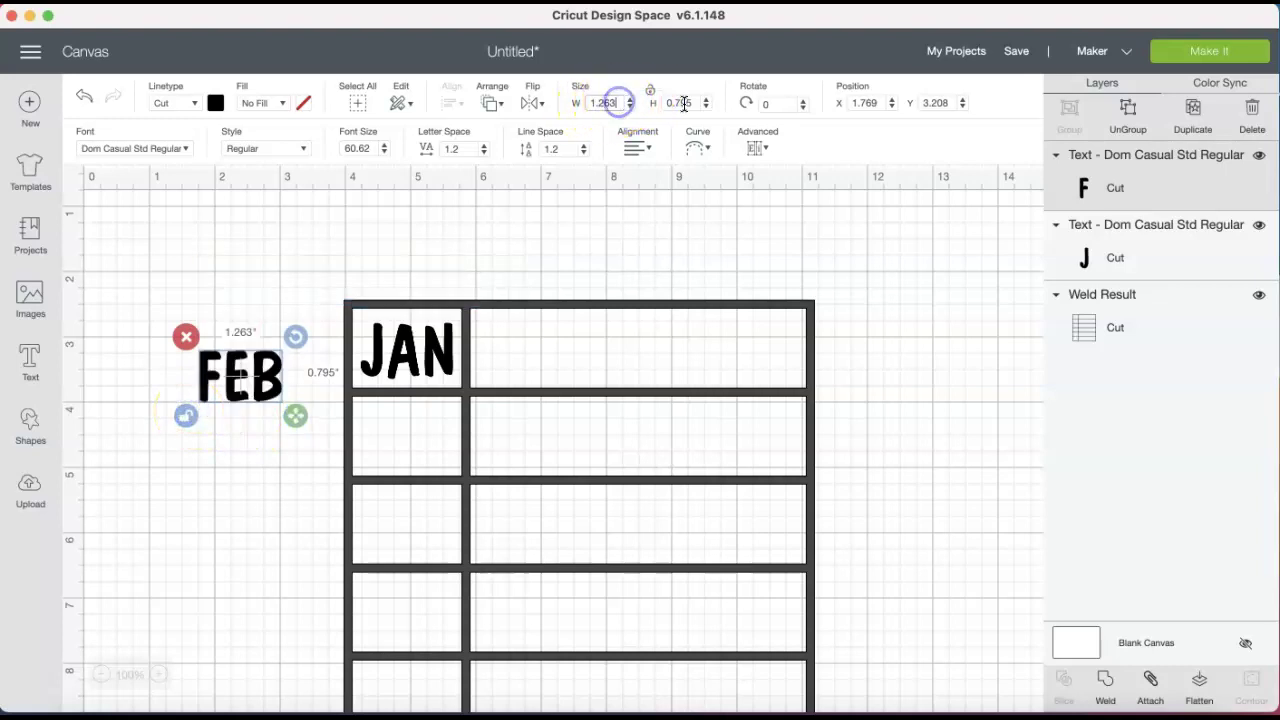
click(617, 104)
text(1)
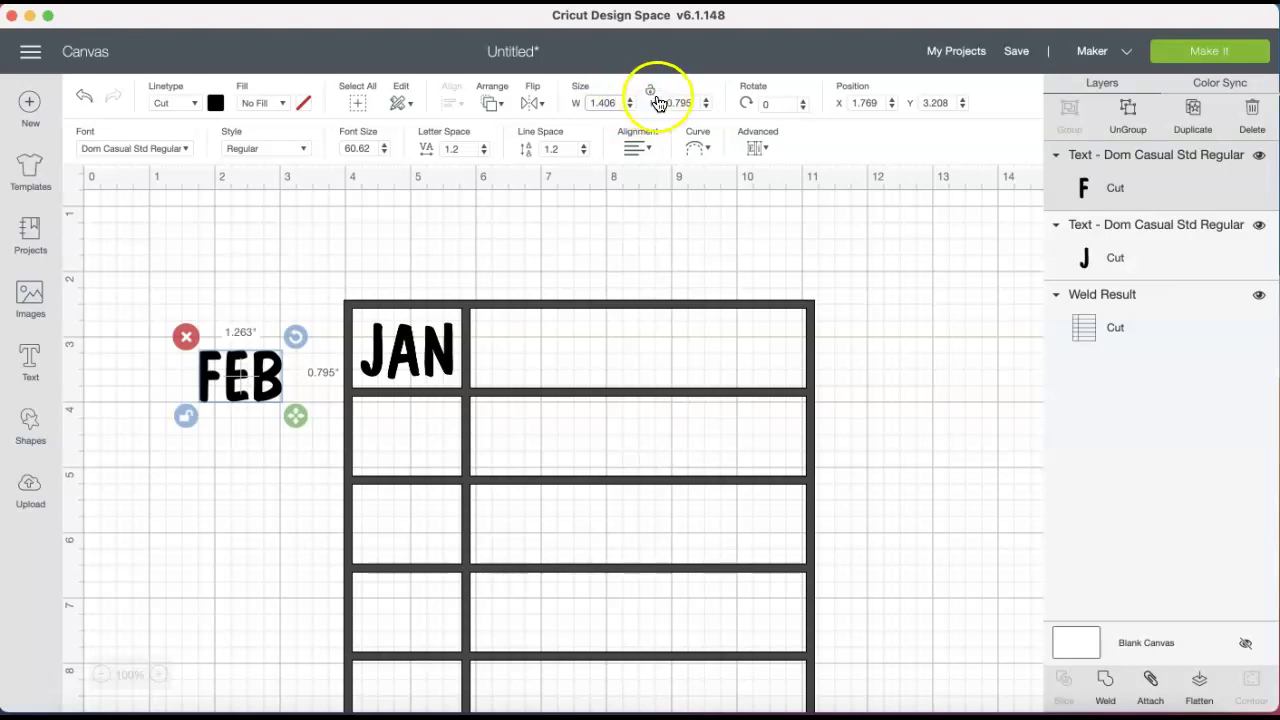
drag(694, 102, 676, 102)
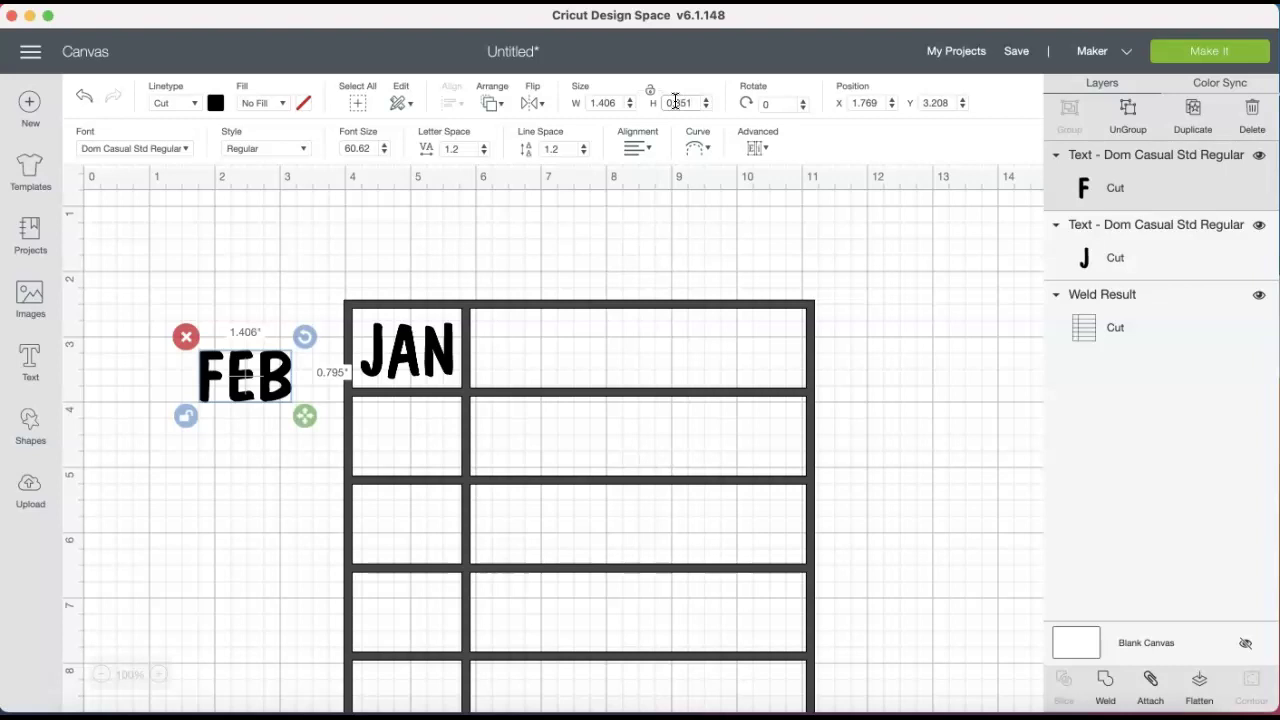
text(0.851)
key(Return)
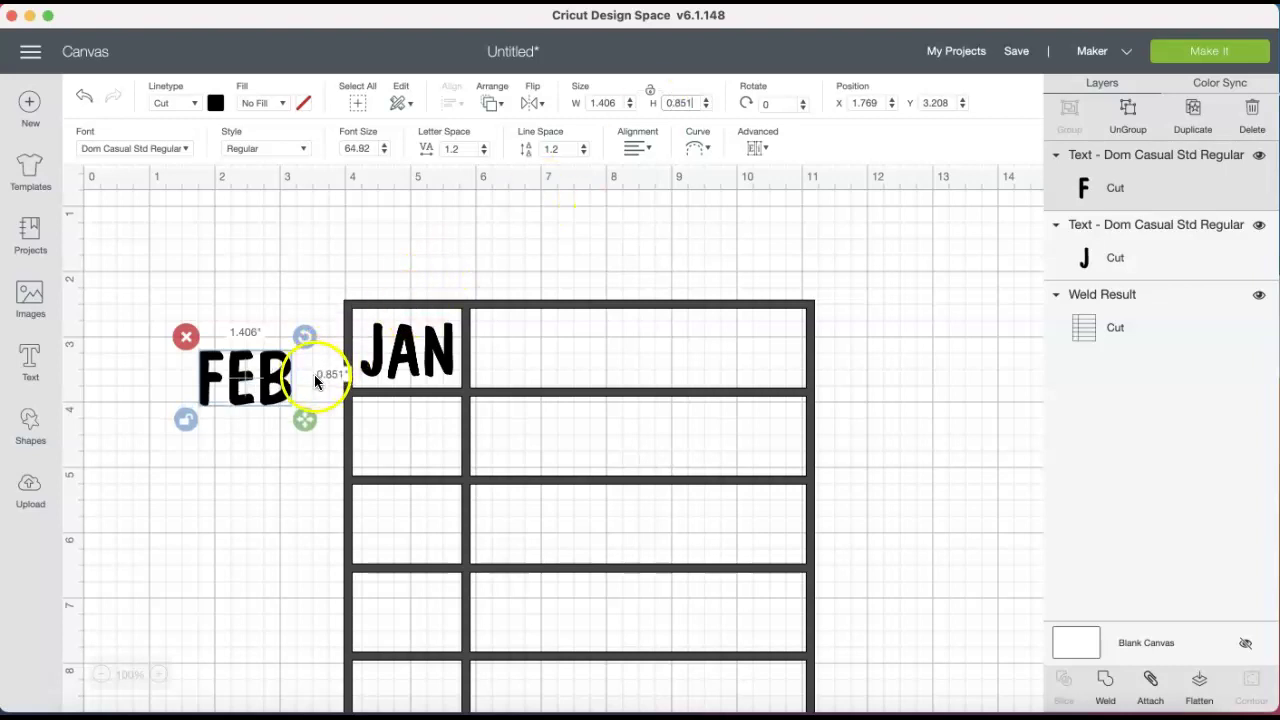
click(186, 419)
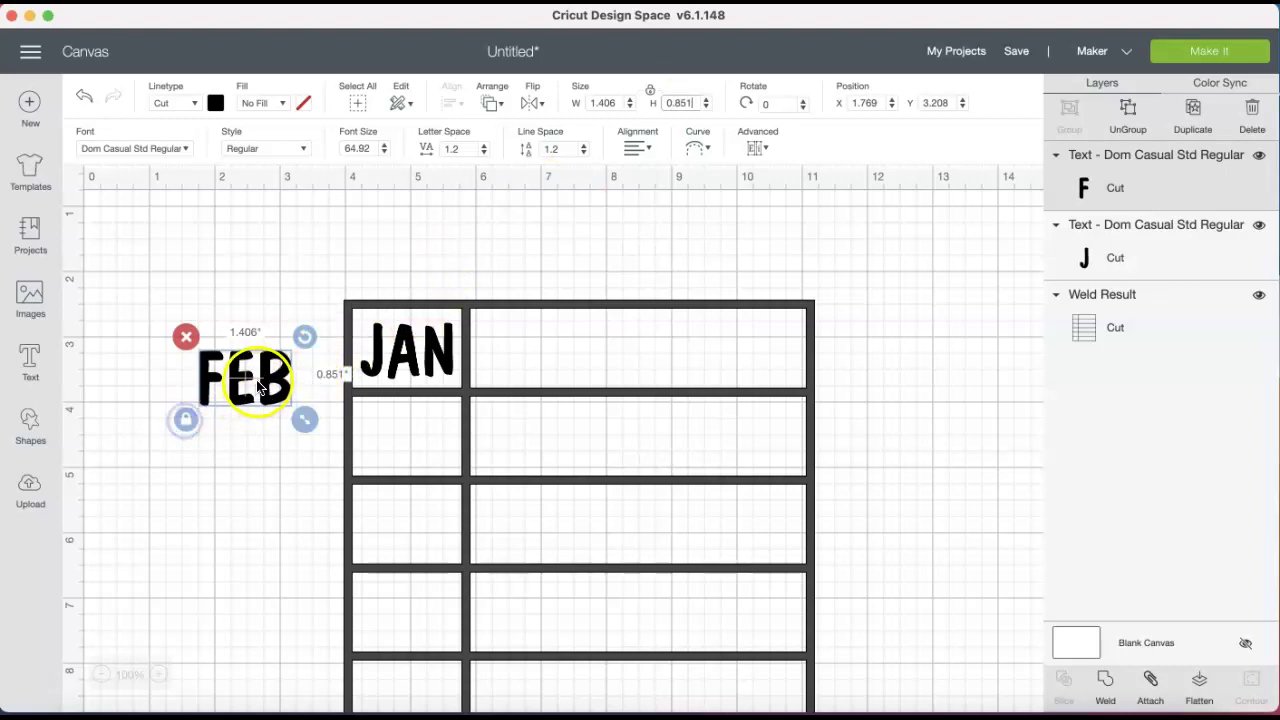
drag(258, 388, 406, 440)
Duplicate FEB, move the copy beside the grid, and change its text to MAR
scroll(878, 436, down, 3)
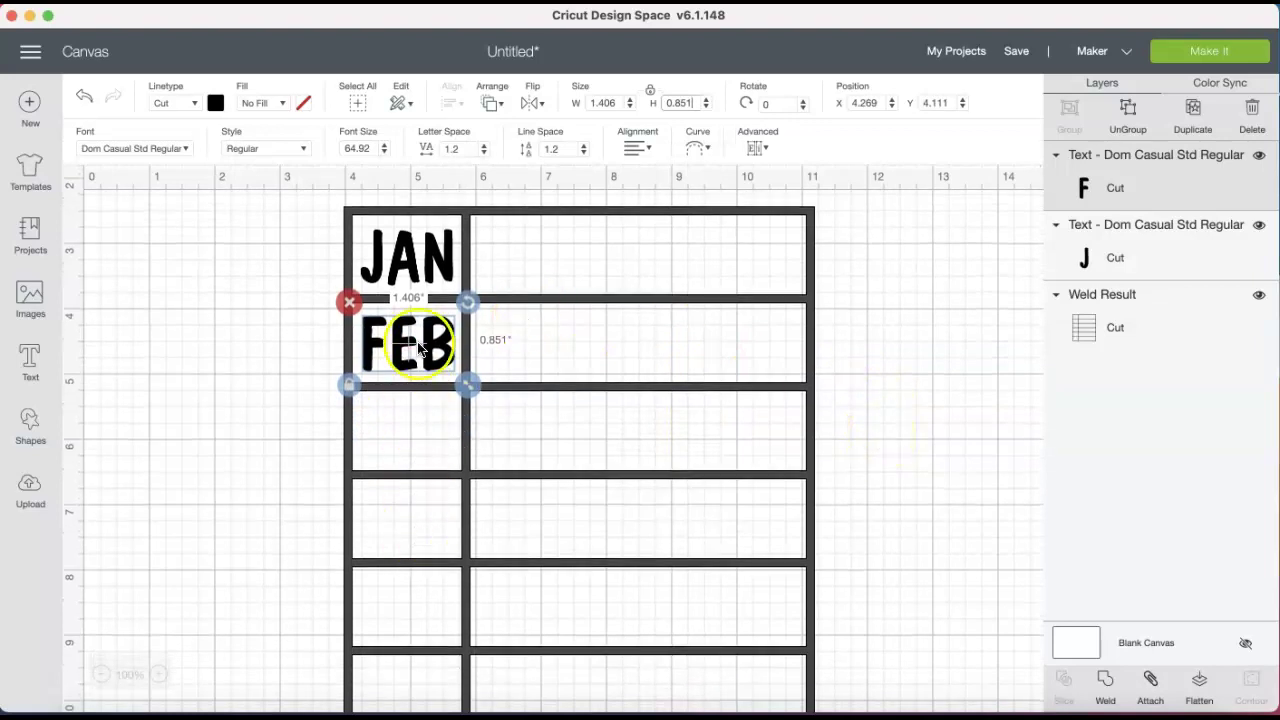
click(1198, 106)
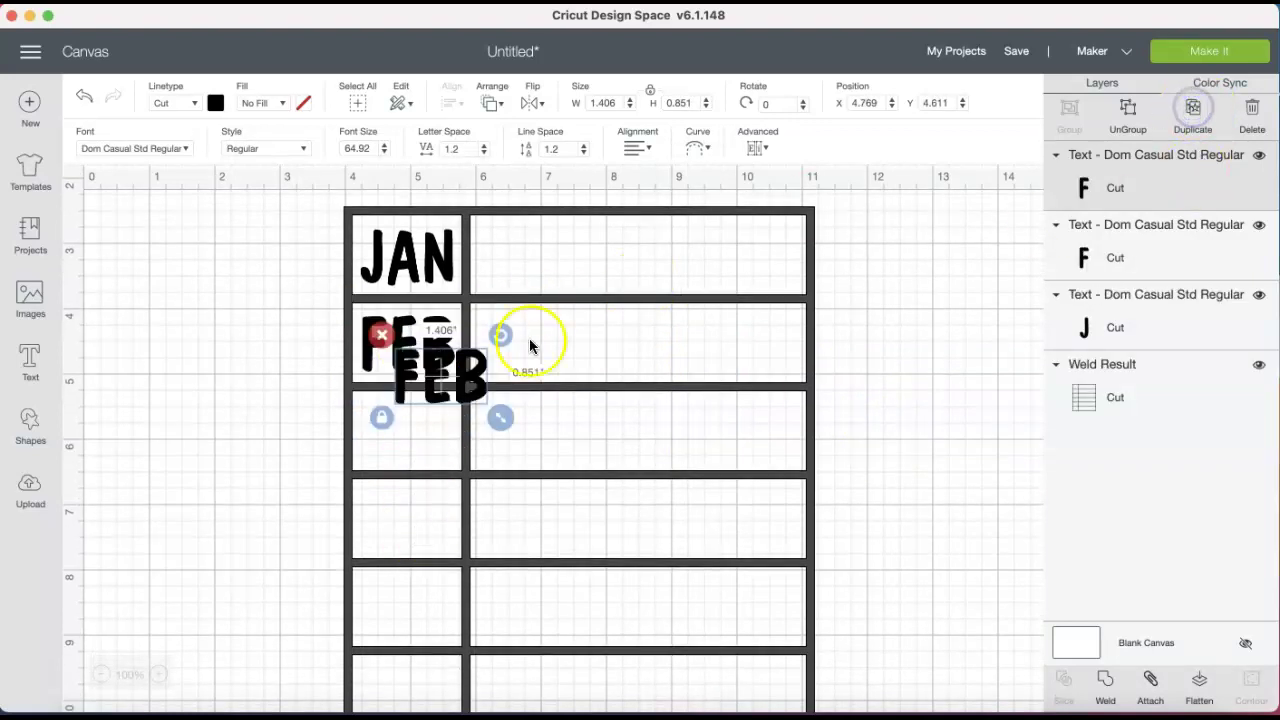
drag(429, 377, 165, 374)
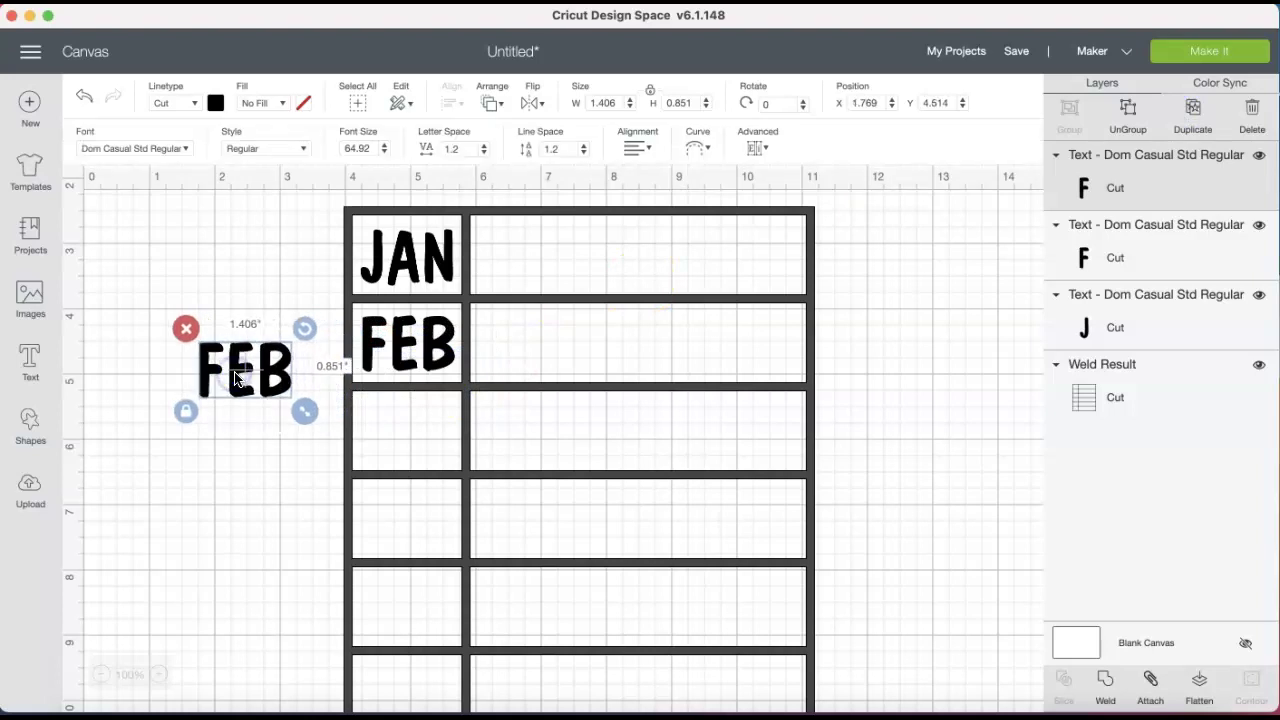
double_click(240, 370)
key(BackSpace)
key(BackSpace)
key(BackSpace)
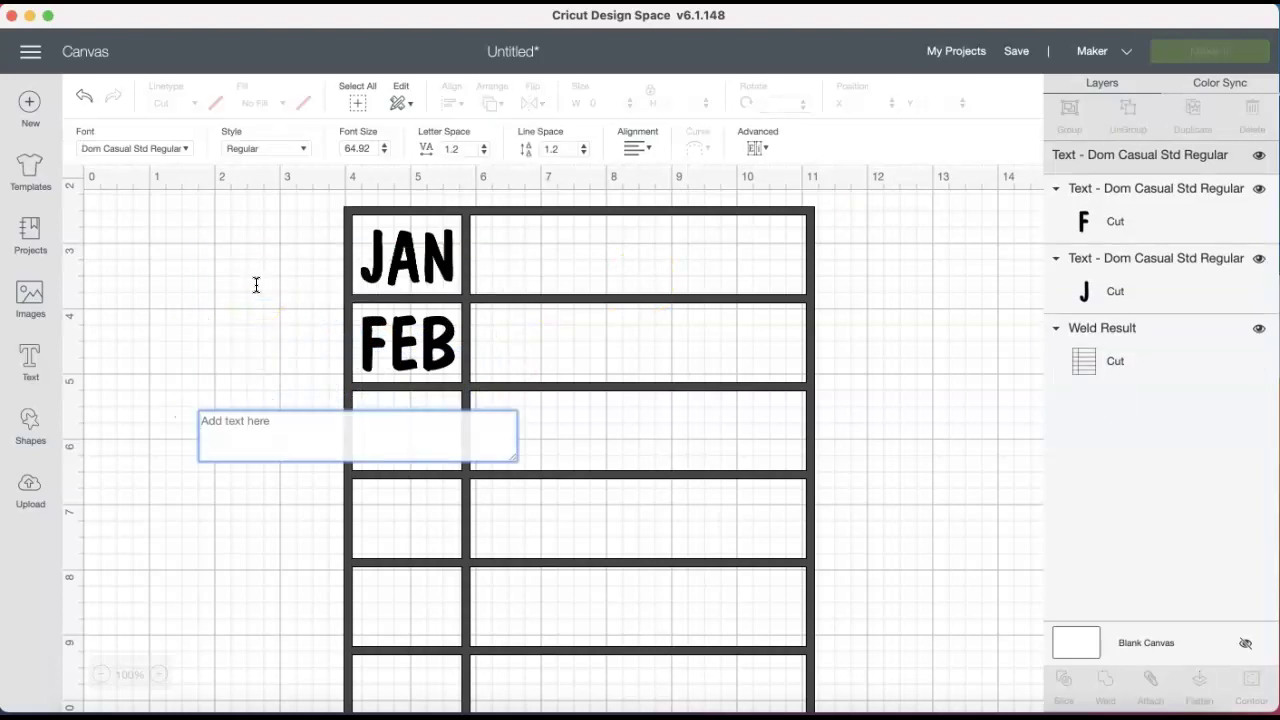
text(MAR)
click(320, 397)
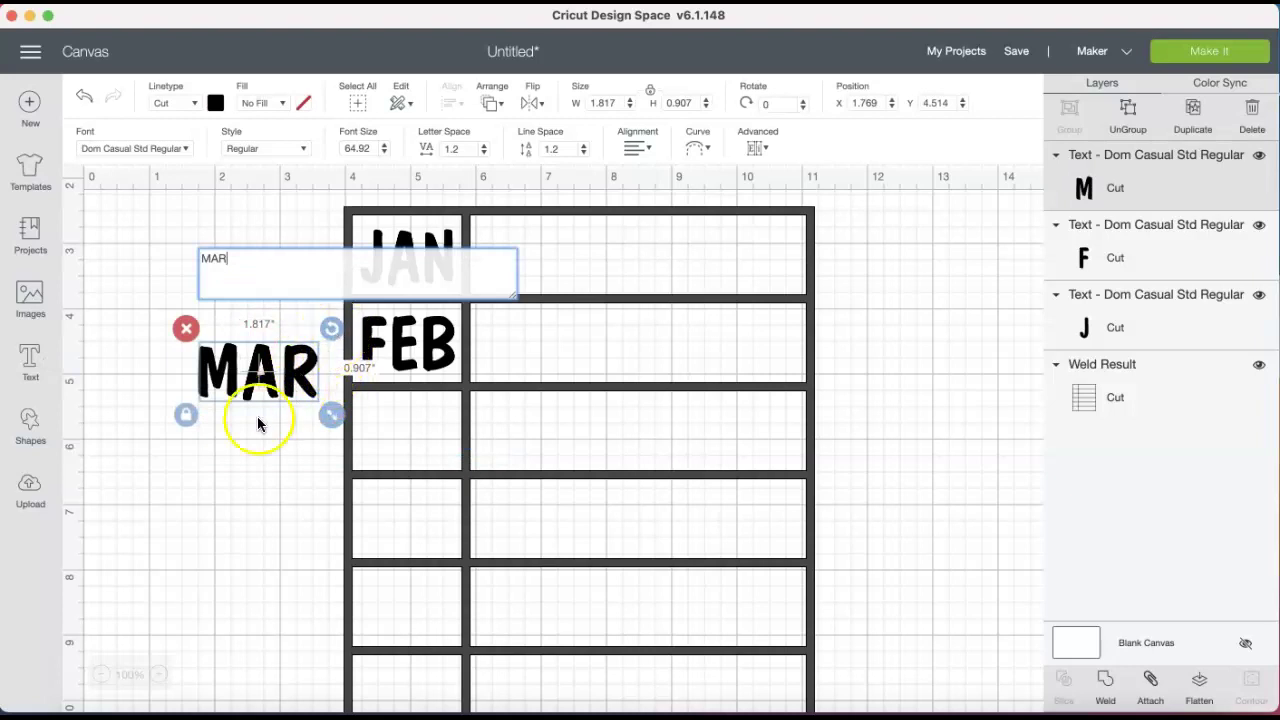
Unlock MAR's proportions, resize it to 1.406 × 0.851 in, and drag it into the grid's third row
click(185, 414)
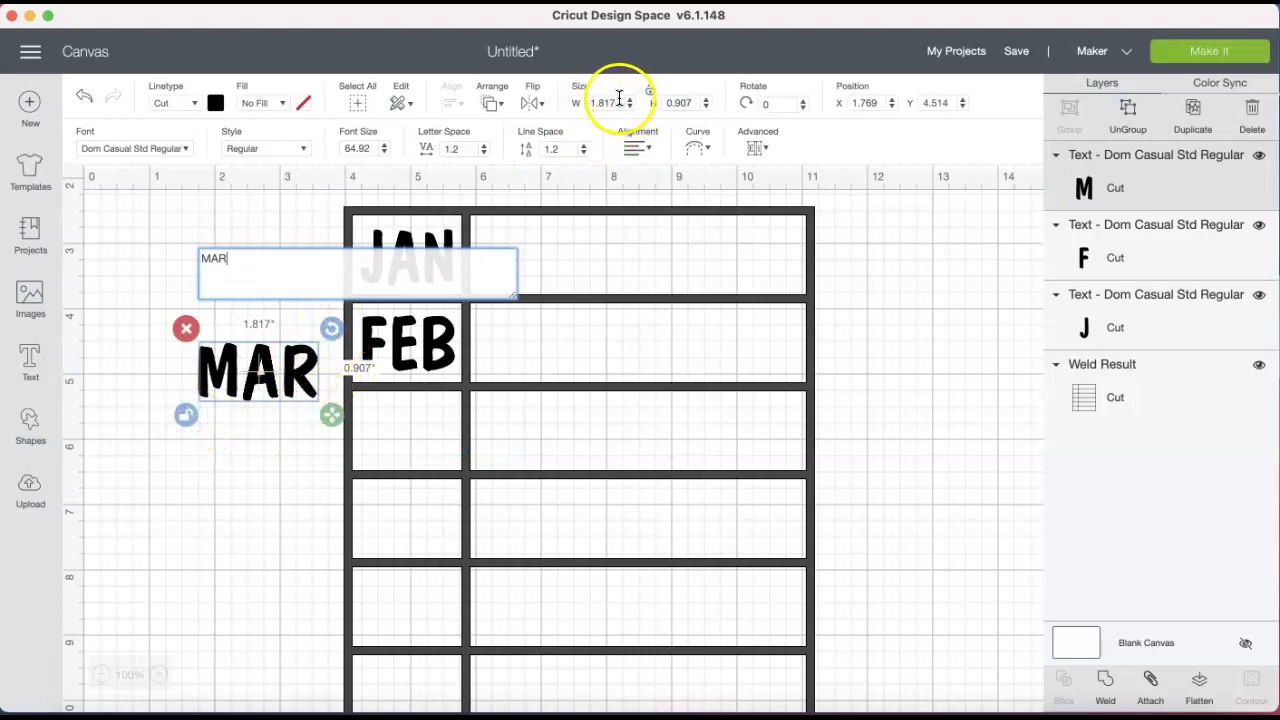
click(619, 100)
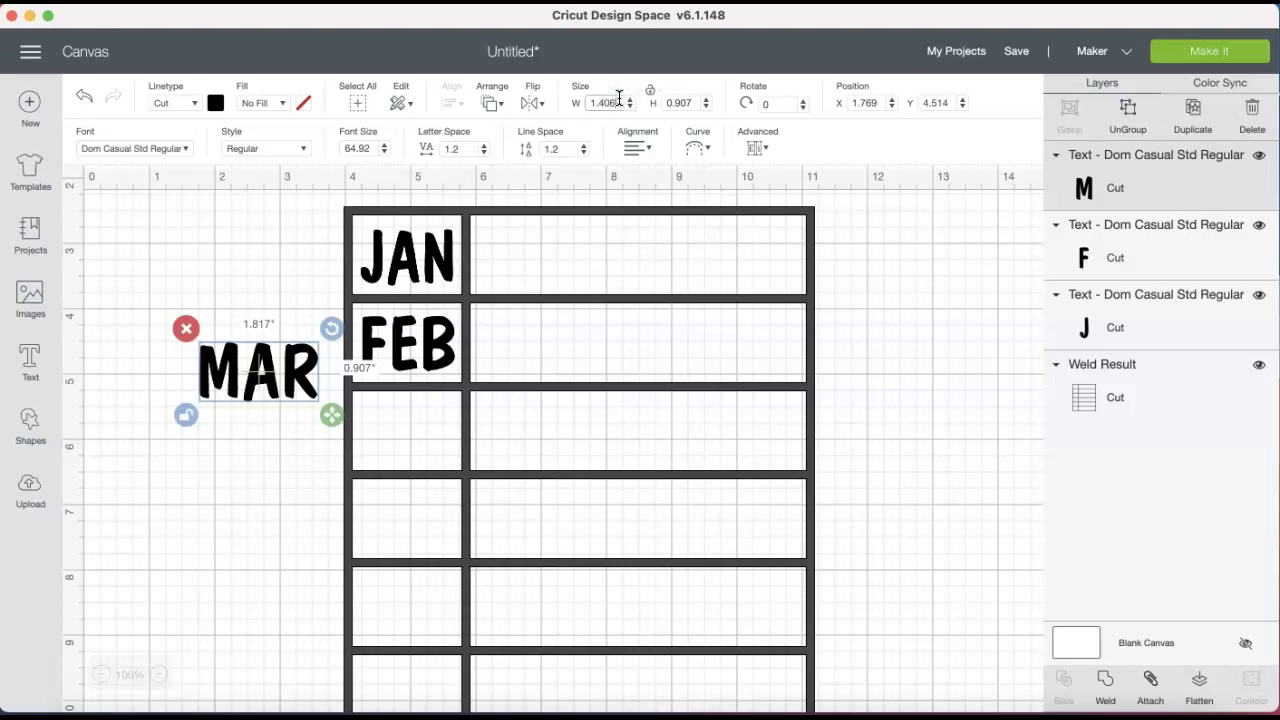
text(1.406)
click(692, 101)
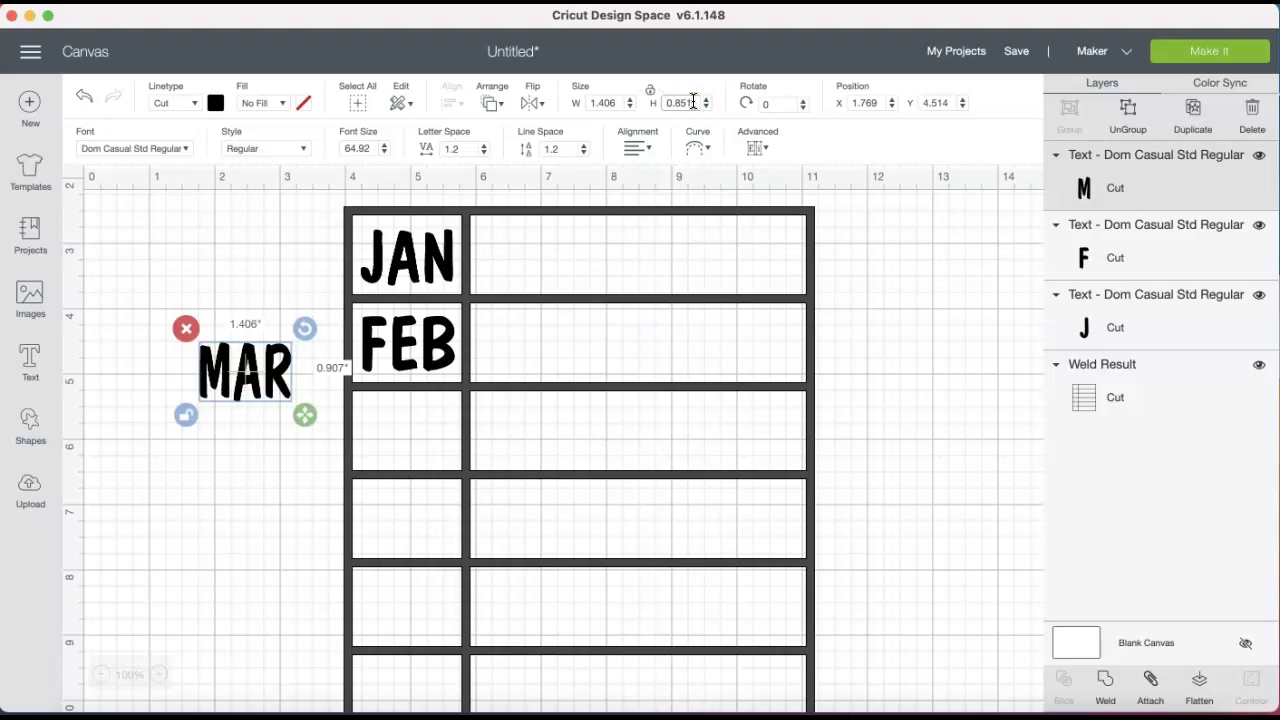
click(622, 157)
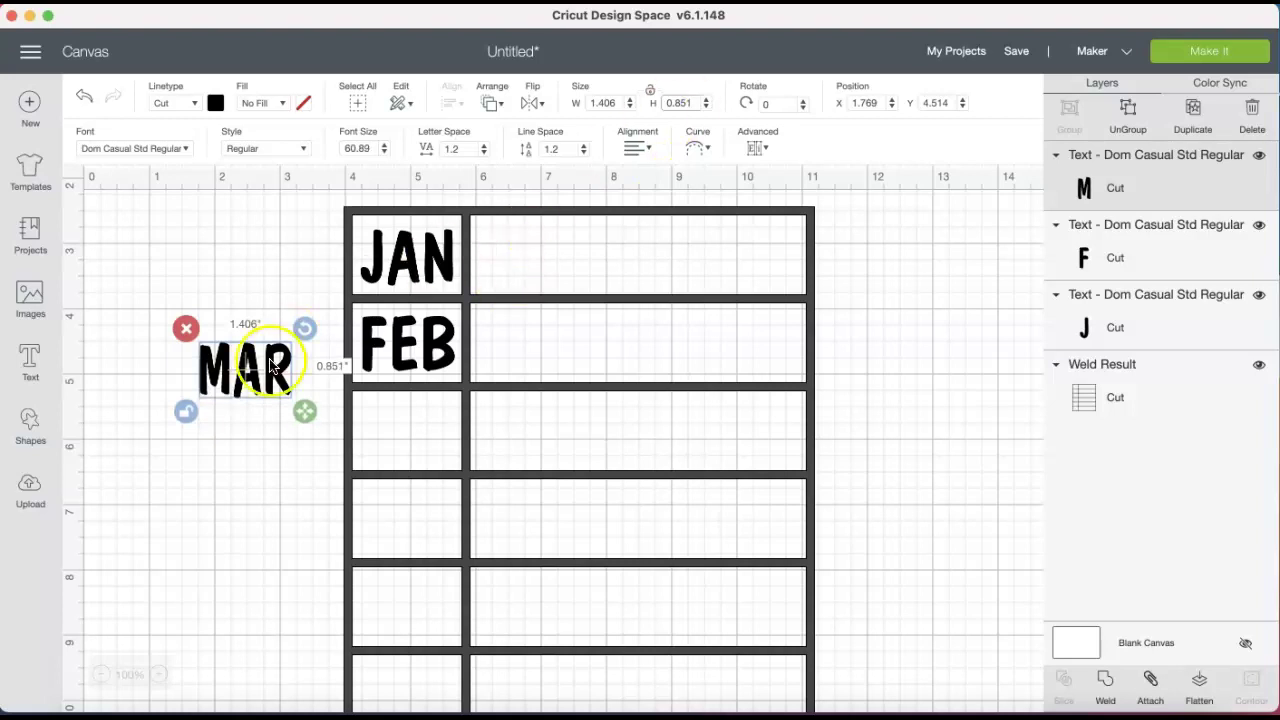
drag(258, 387, 406, 435)
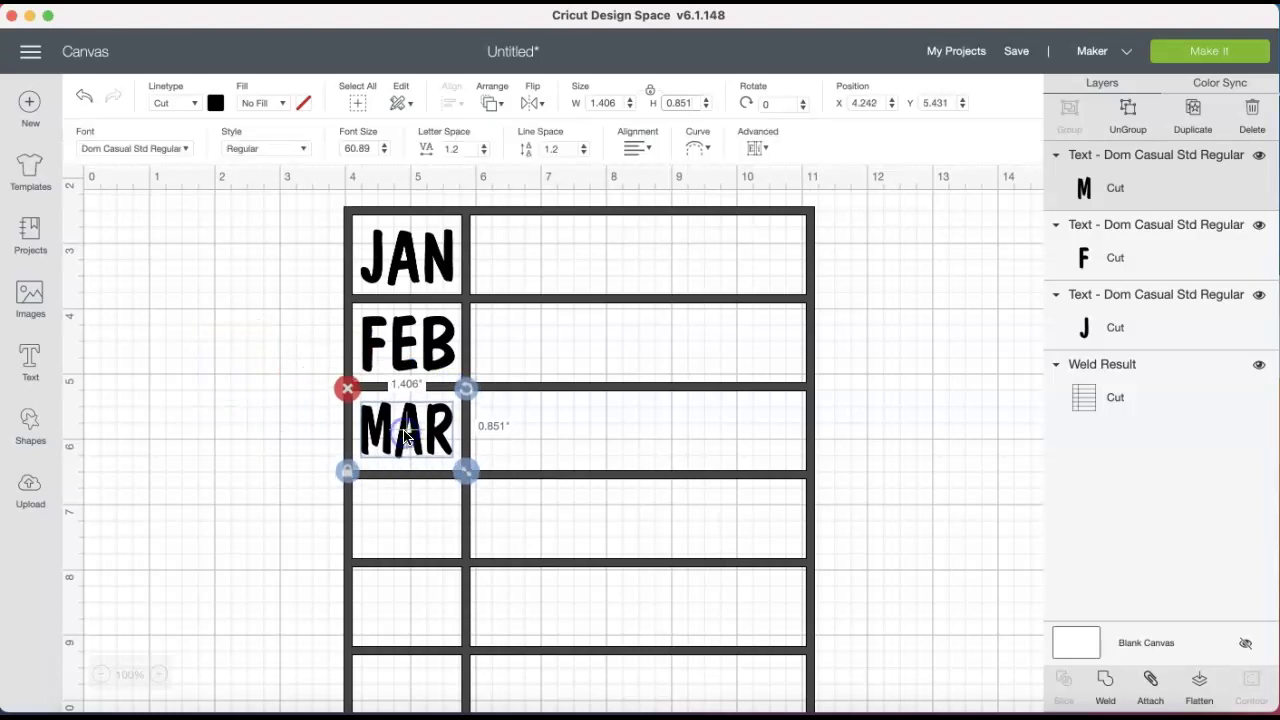
click(406, 437)
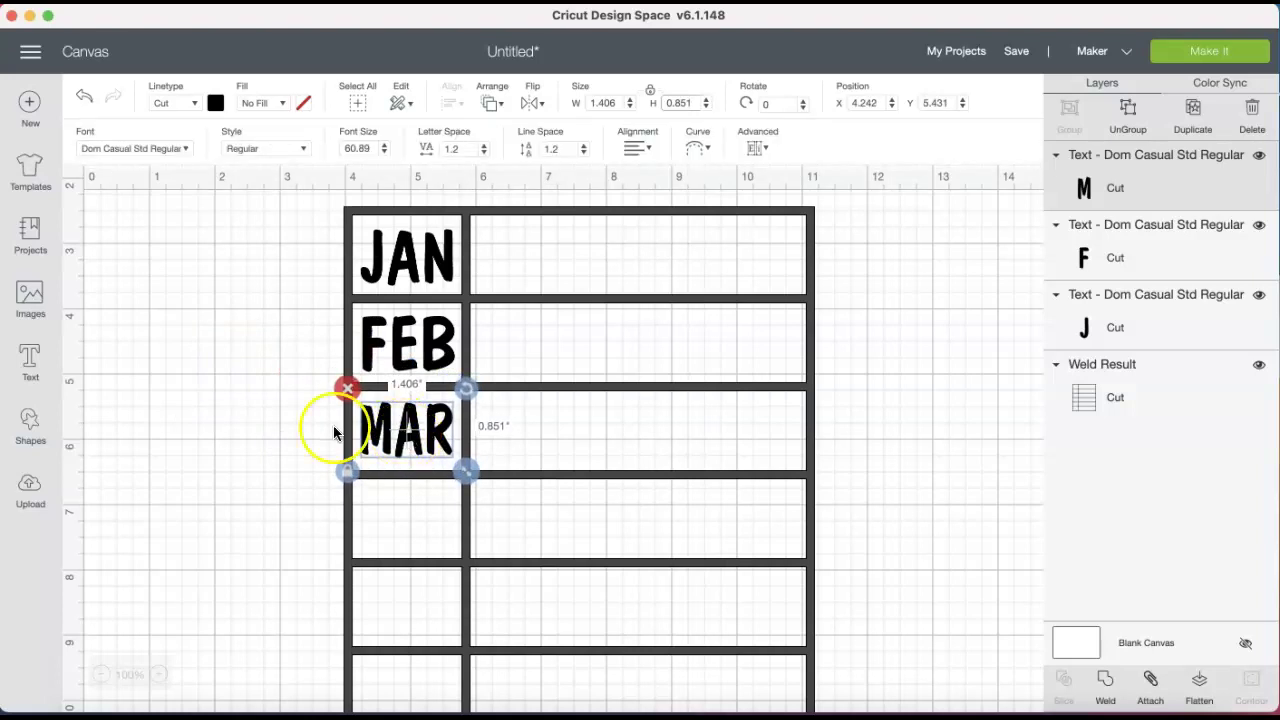
Add an APR text label, size it 1.406 × 0.851 in, and set it in the fourth row
click(30, 368)
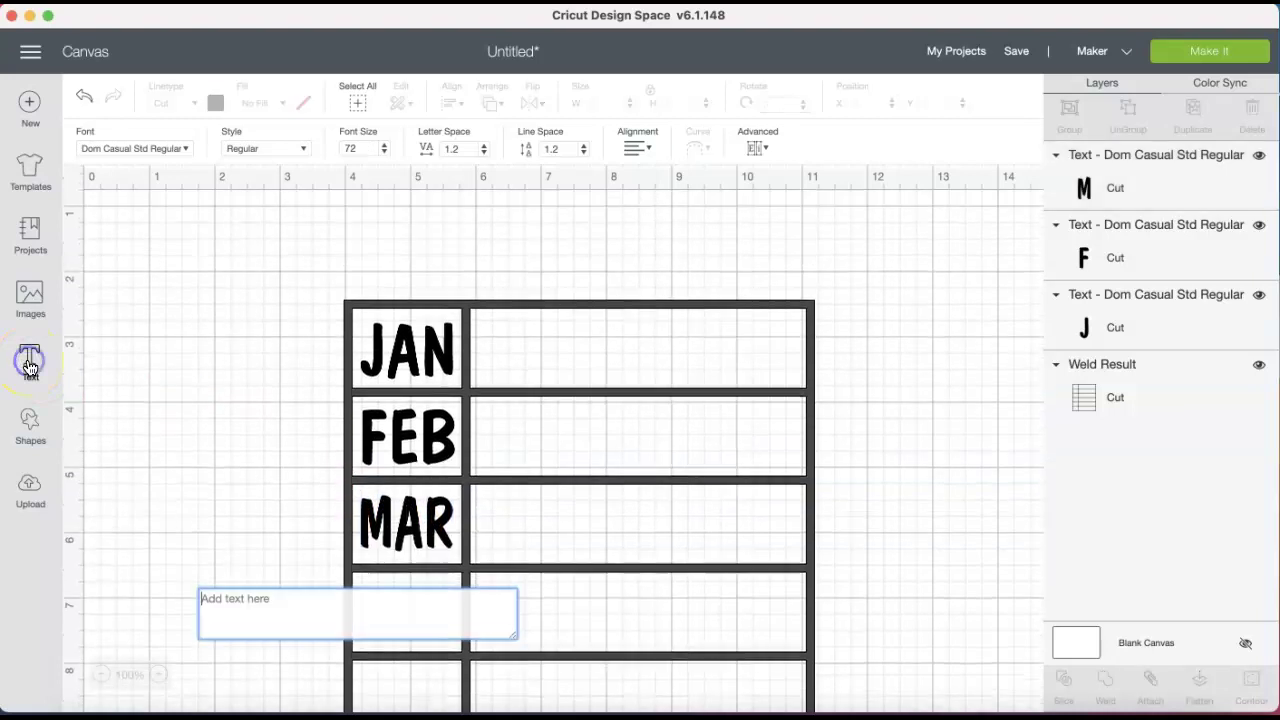
text(A)
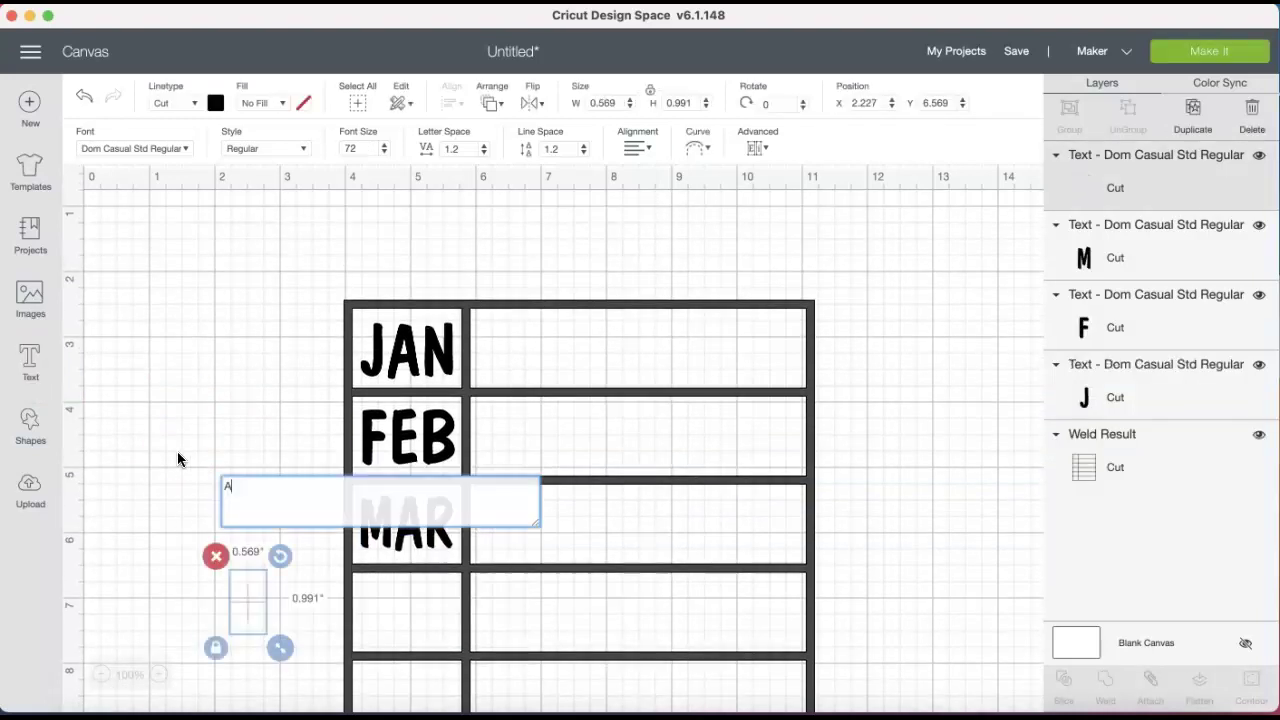
text(PR)
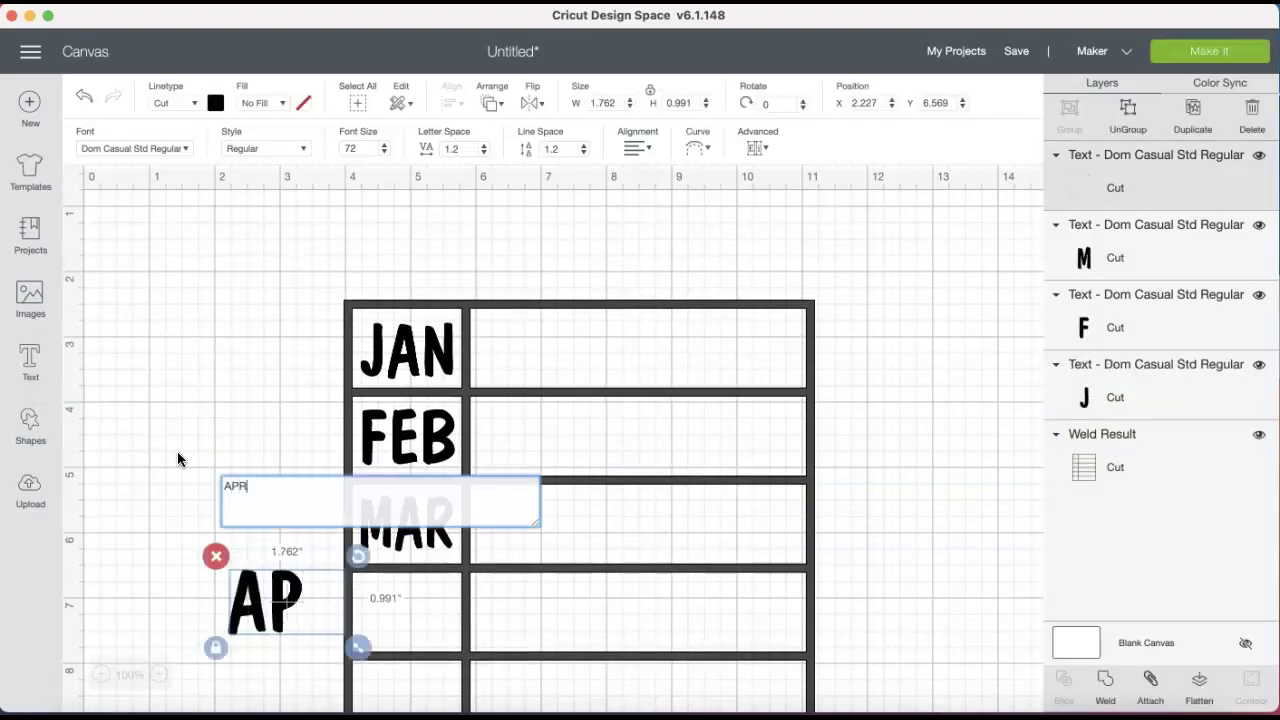
drag(286, 603, 224, 409)
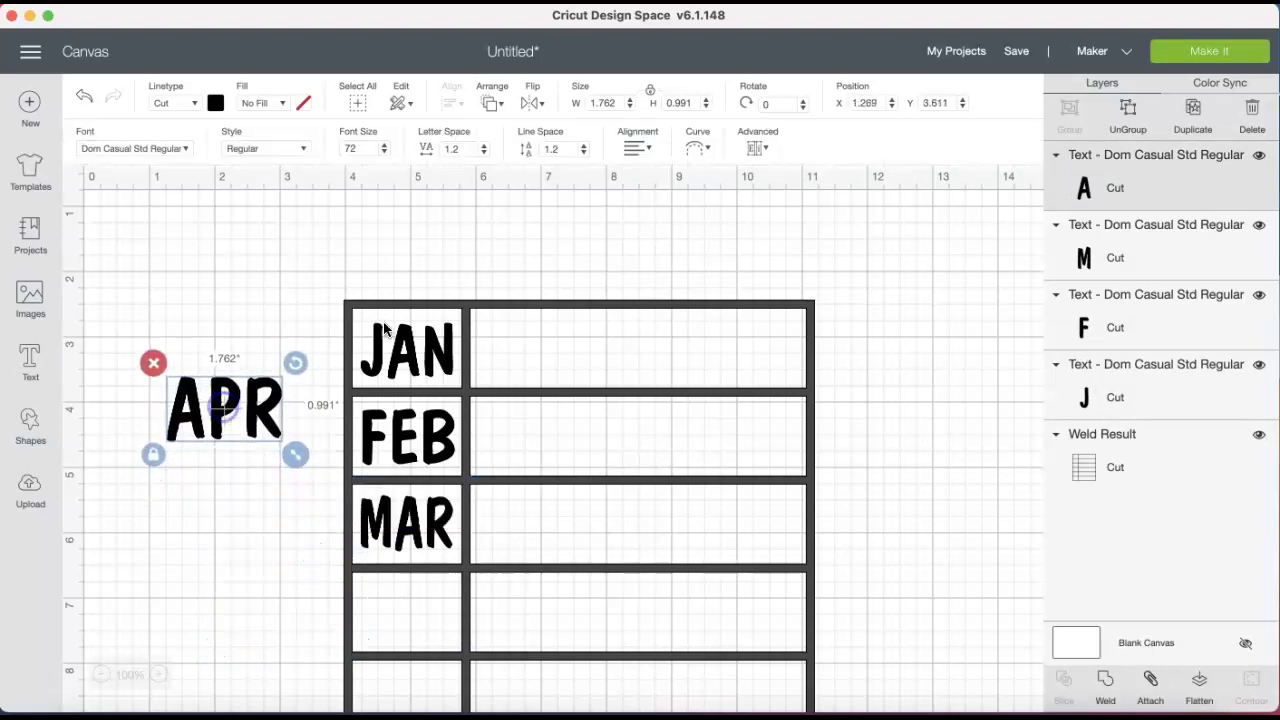
click(614, 102)
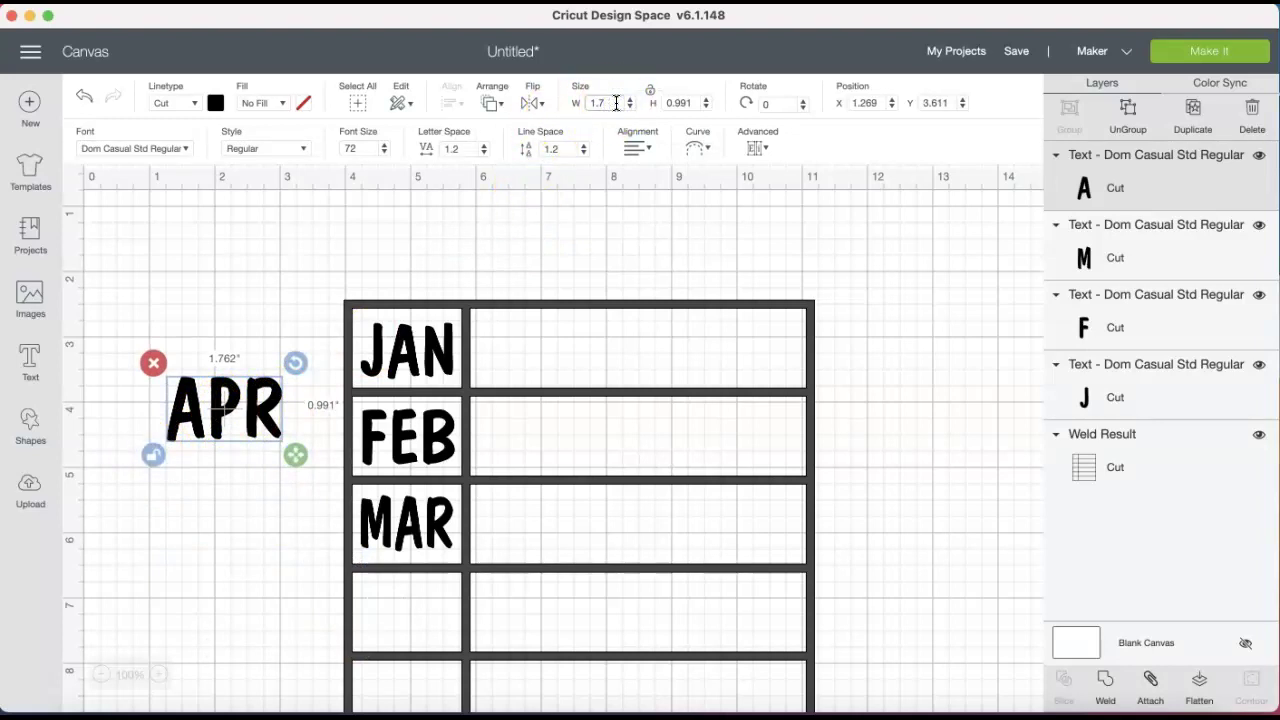
click(689, 103)
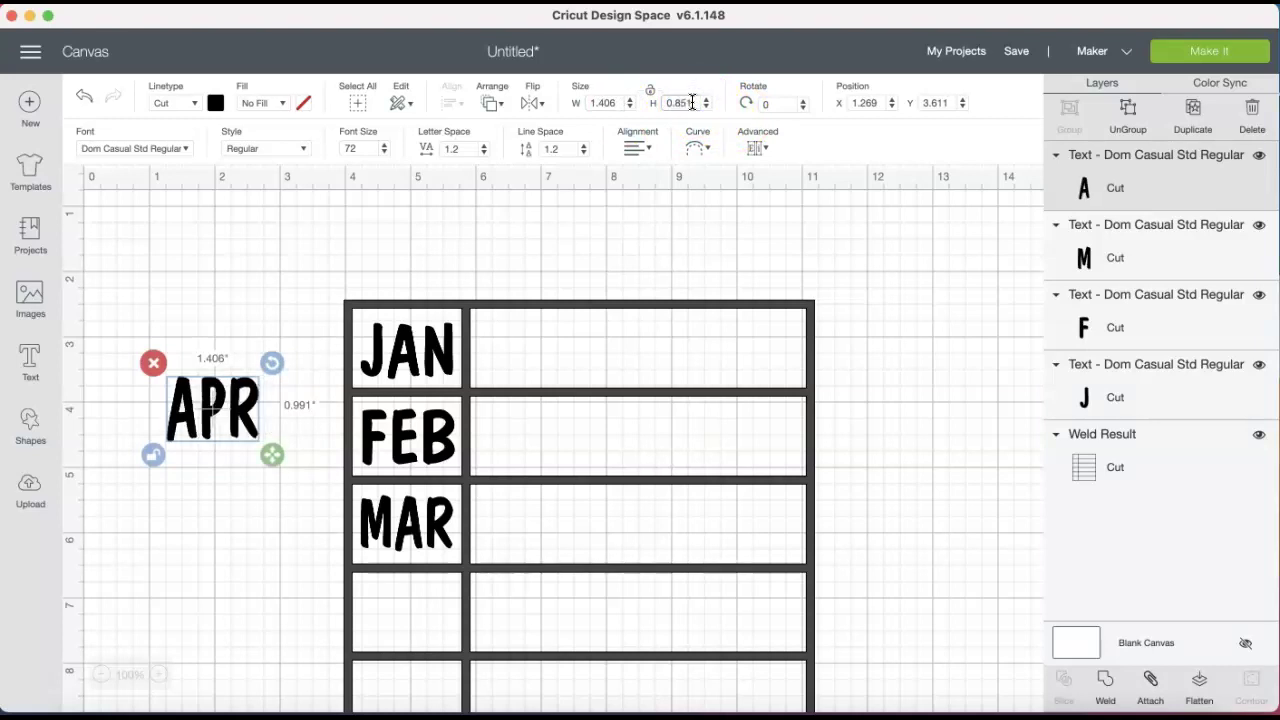
text(0.851)
key(Return)
click(152, 449)
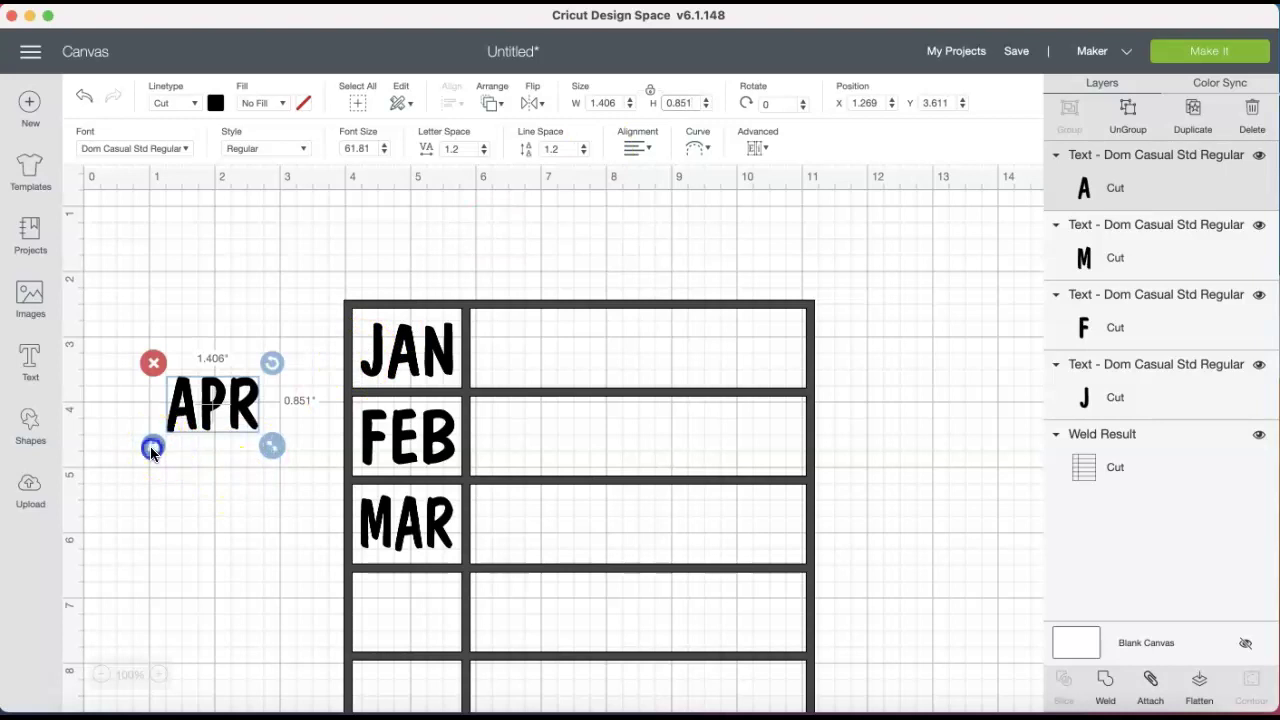
drag(214, 406, 409, 612)
scroll(905, 511, down, 3)
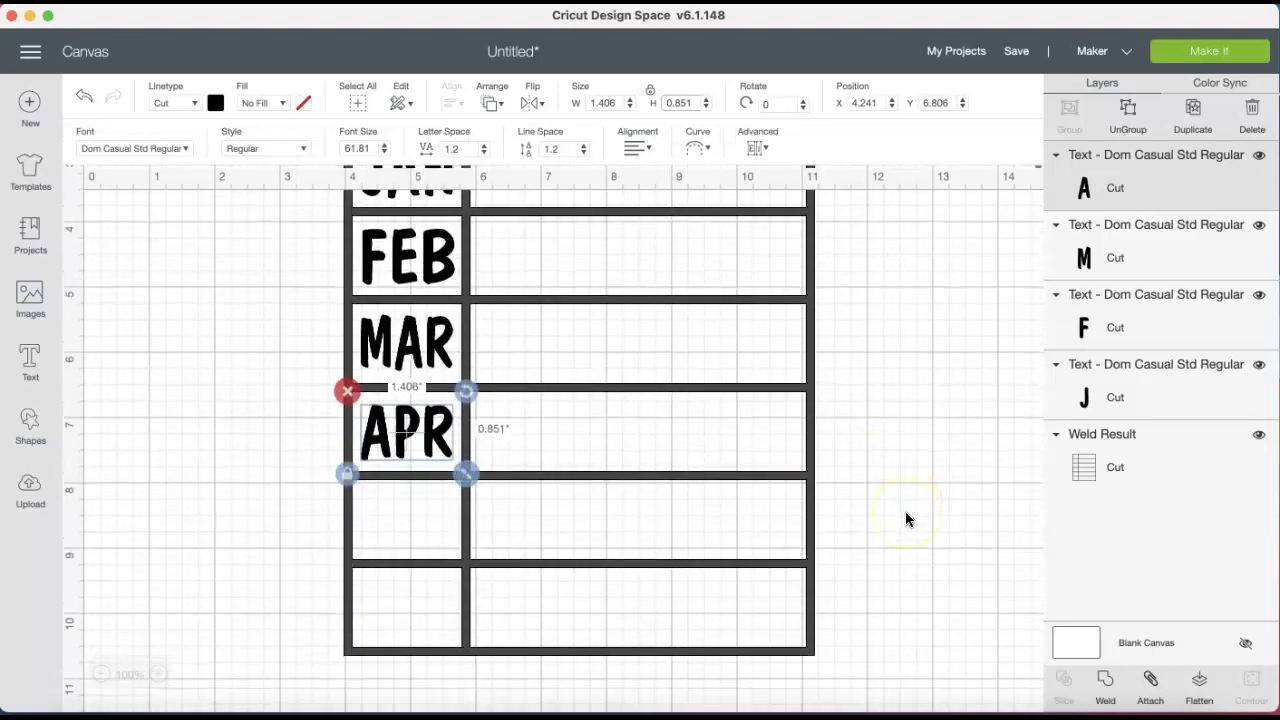
Add a MAY label sized 1.406 × 0.851 in and place it in the fifth row below APR
click(52, 382)
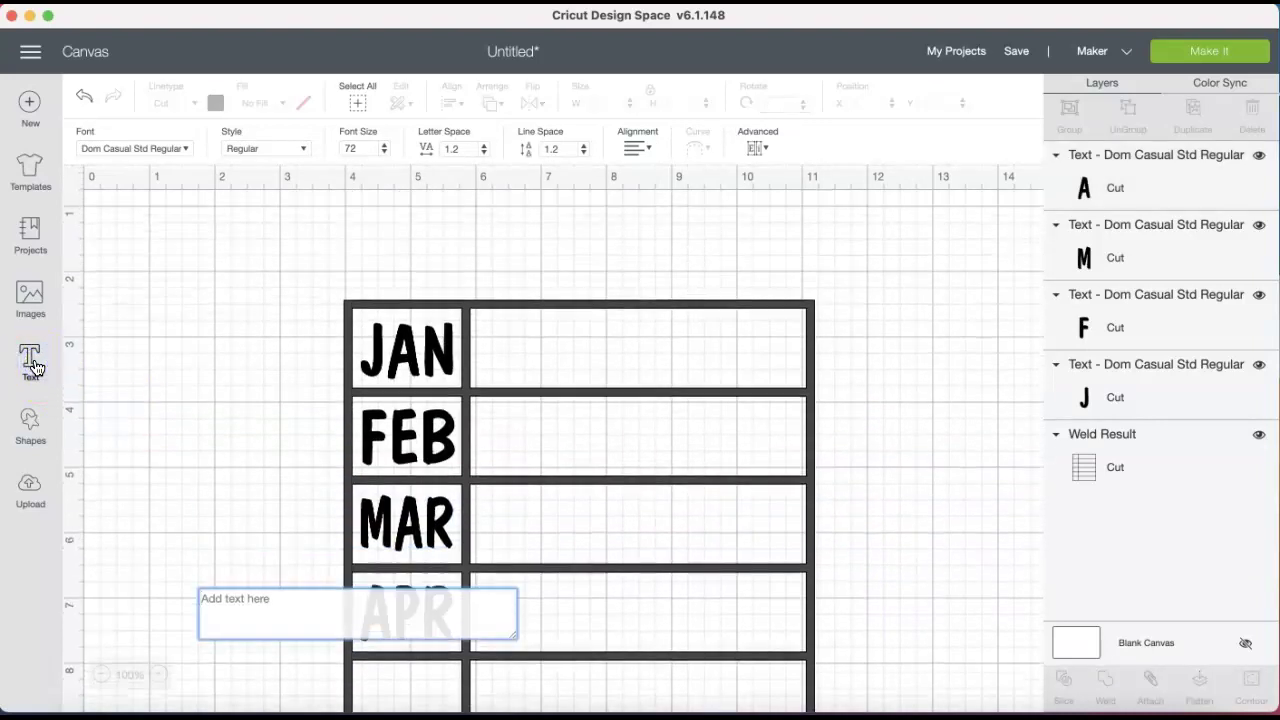
text(MAY)
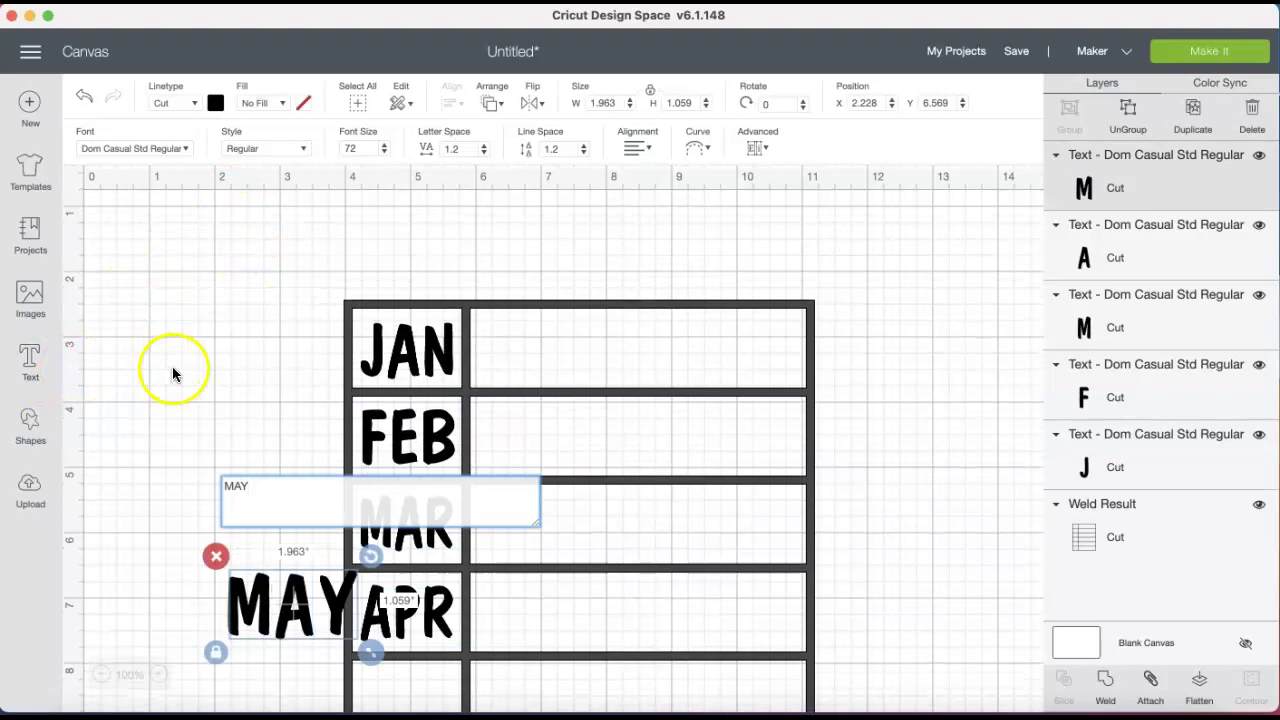
click(619, 101)
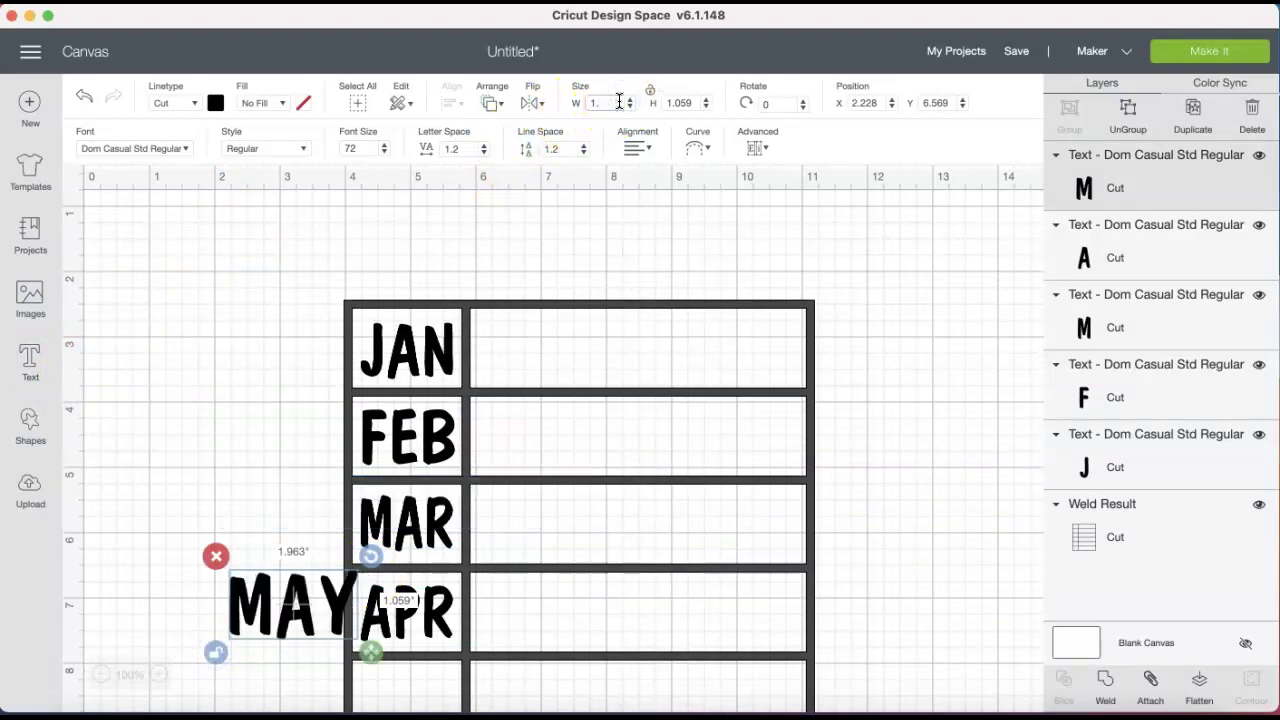
click(686, 103)
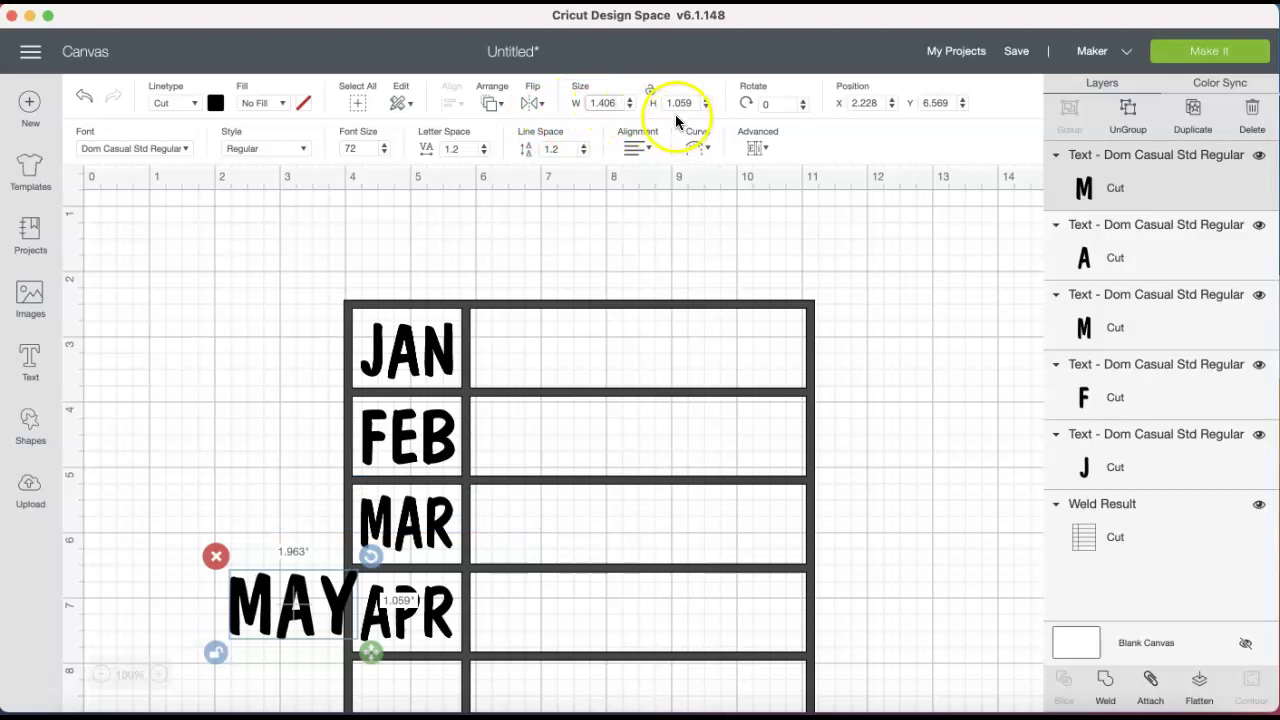
key(BackSpace)
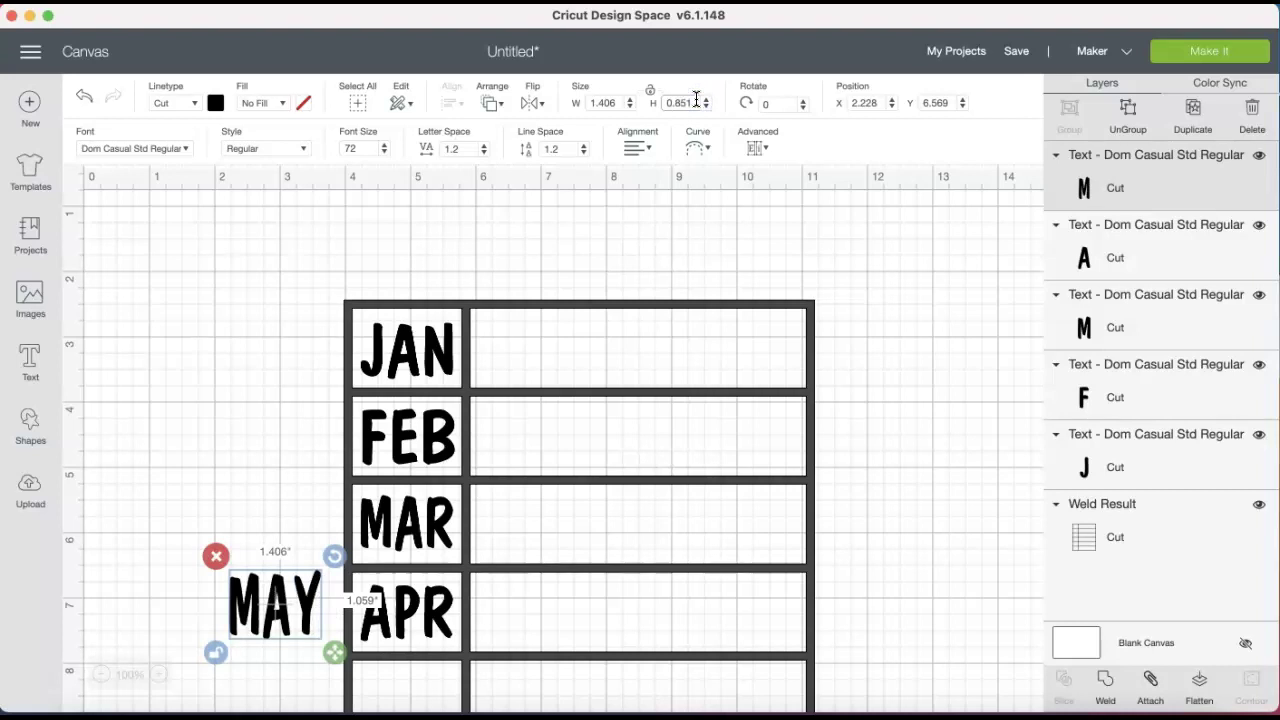
key(Return)
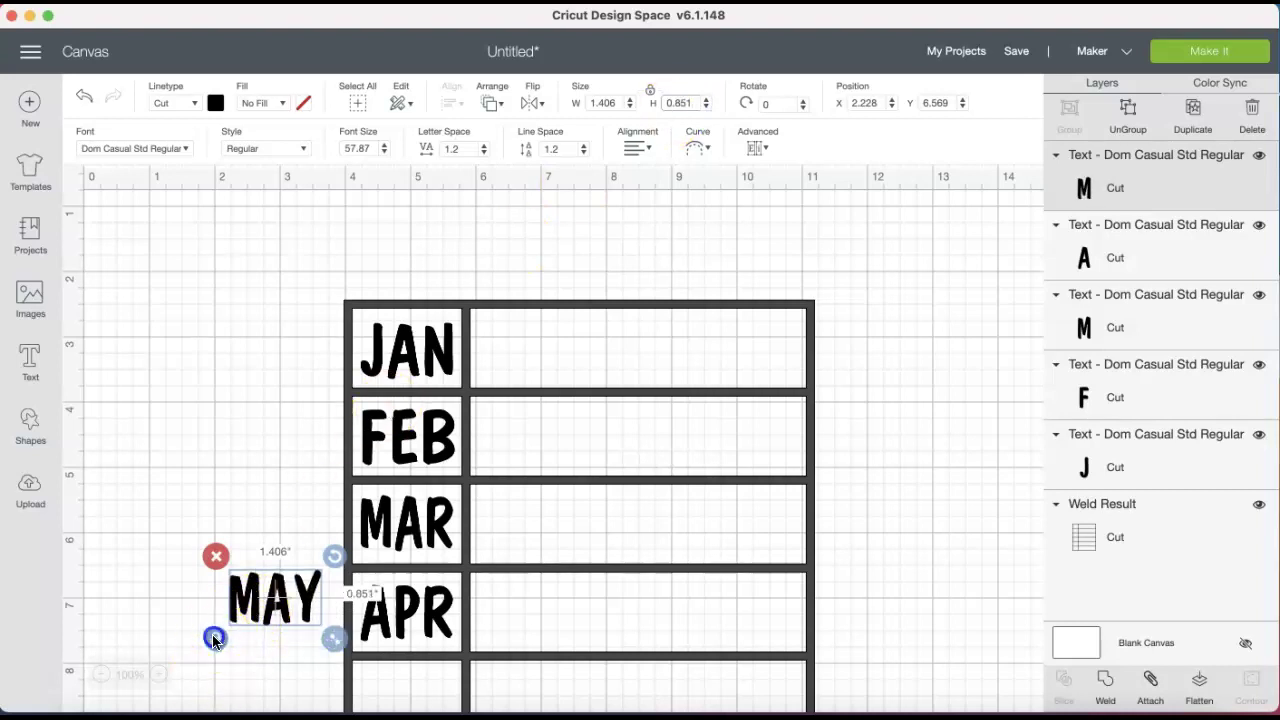
scroll(244, 464, down, 5)
click(274, 410)
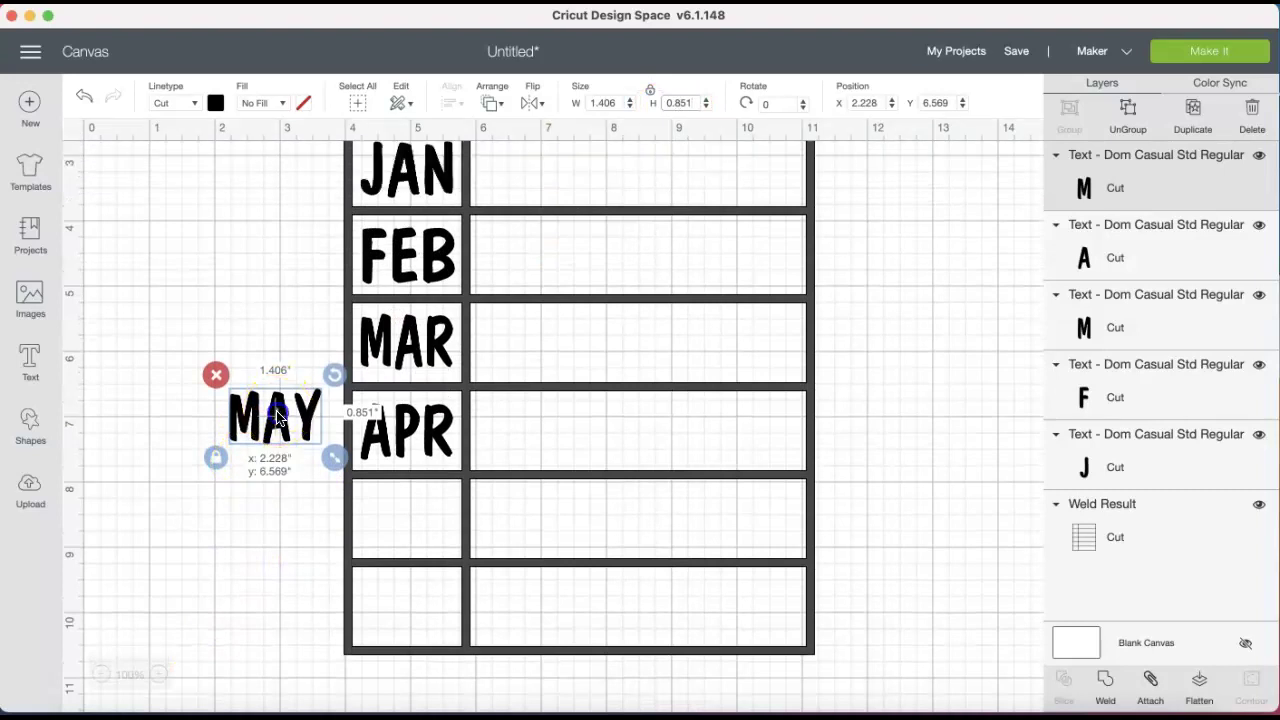
drag(278, 418, 410, 521)
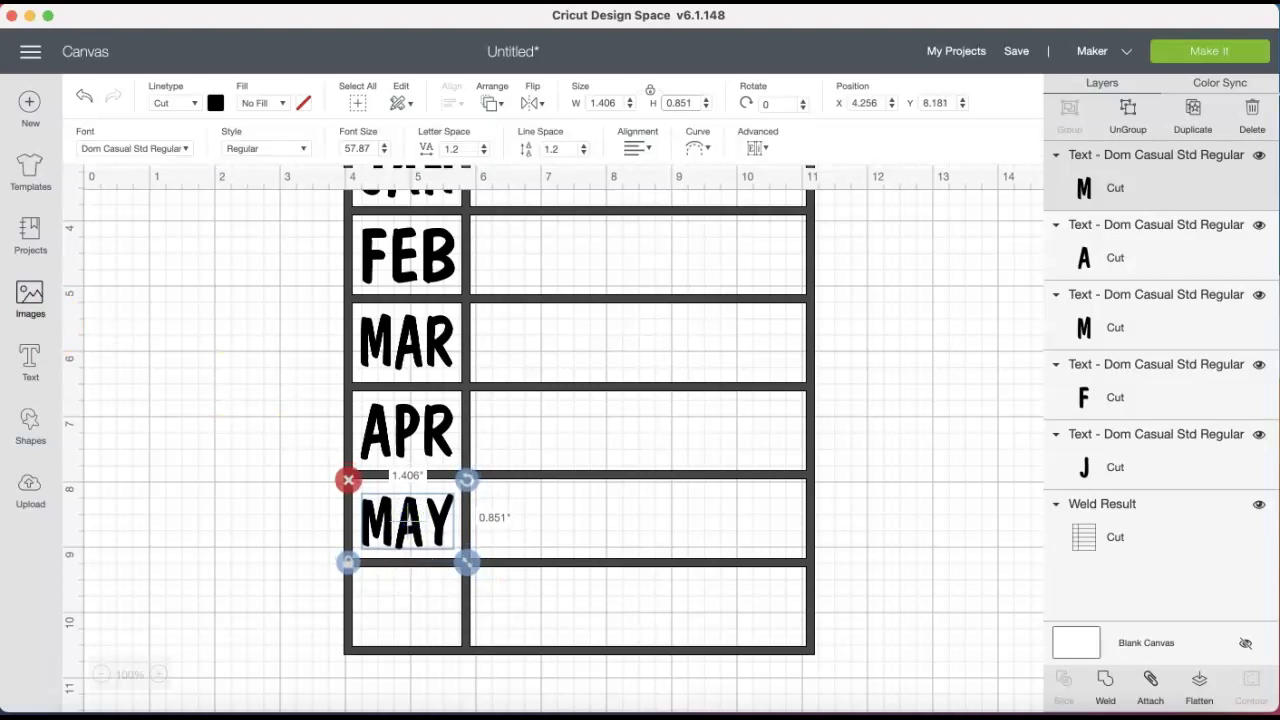
Add a JUNE label sized 1.406 × 0.851 in and place it in the bottom row under MAY
click(29, 362)
text(JUNE)
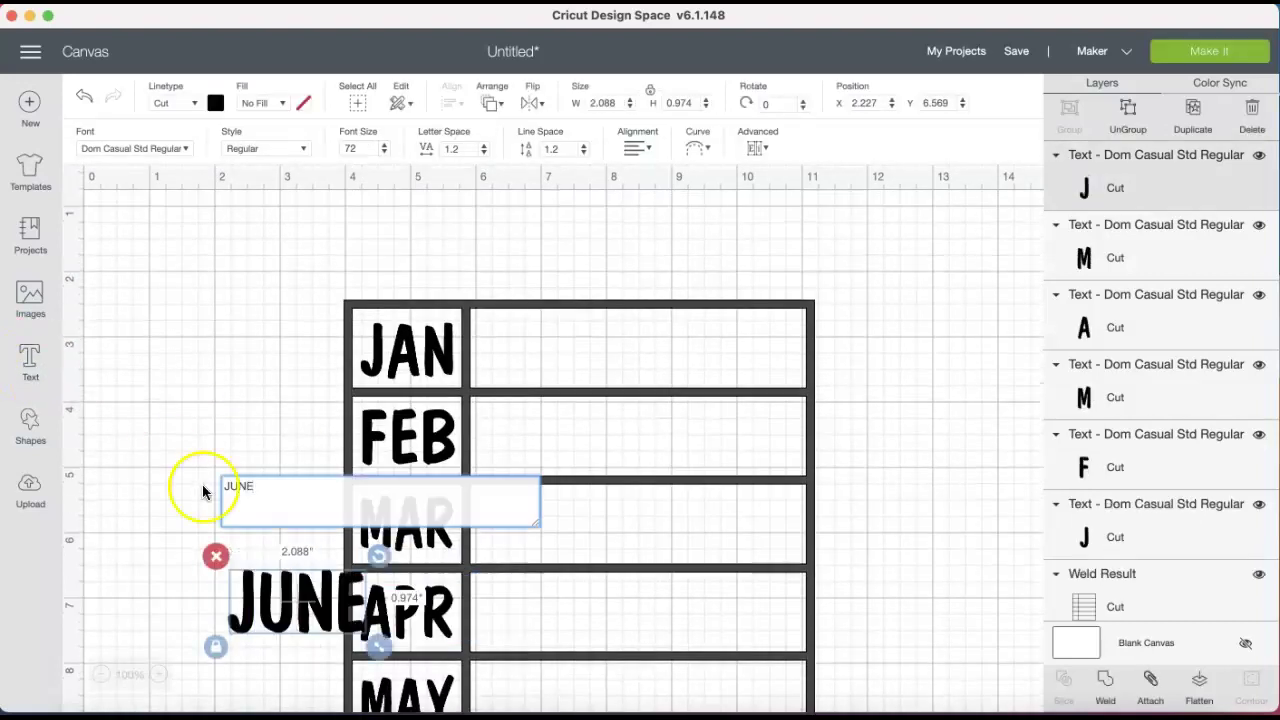
click(621, 104)
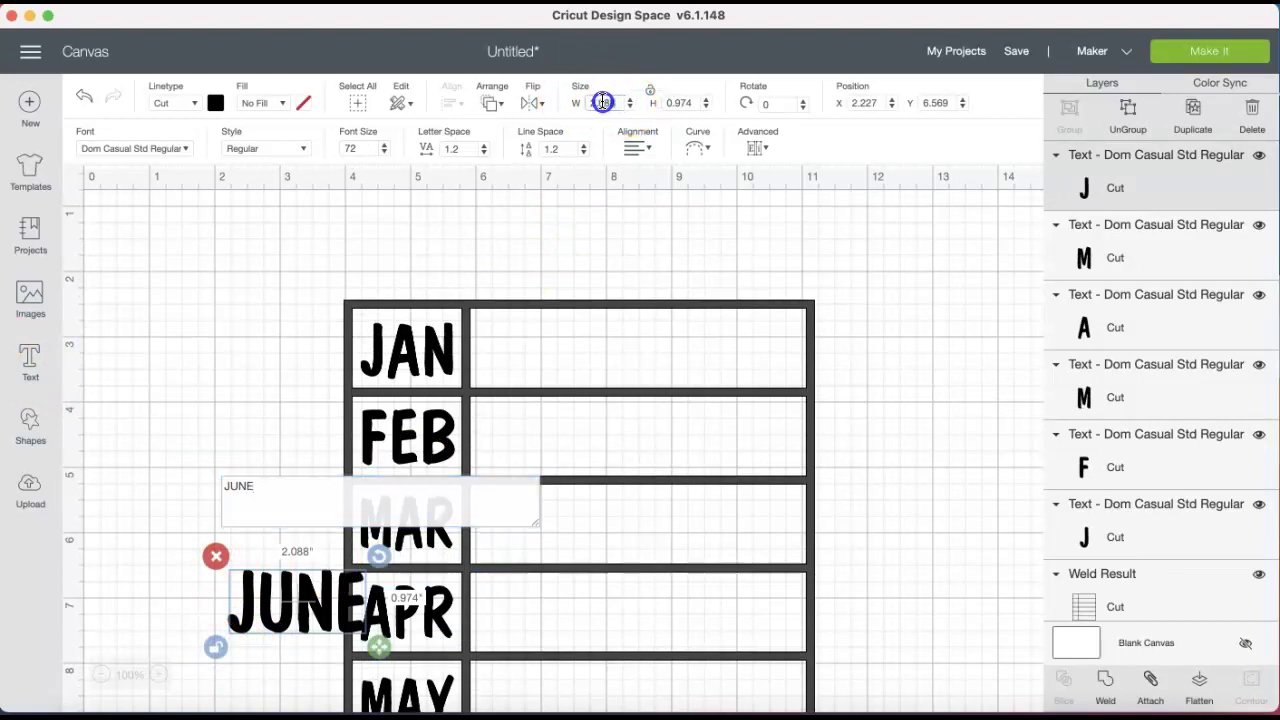
click(582, 105)
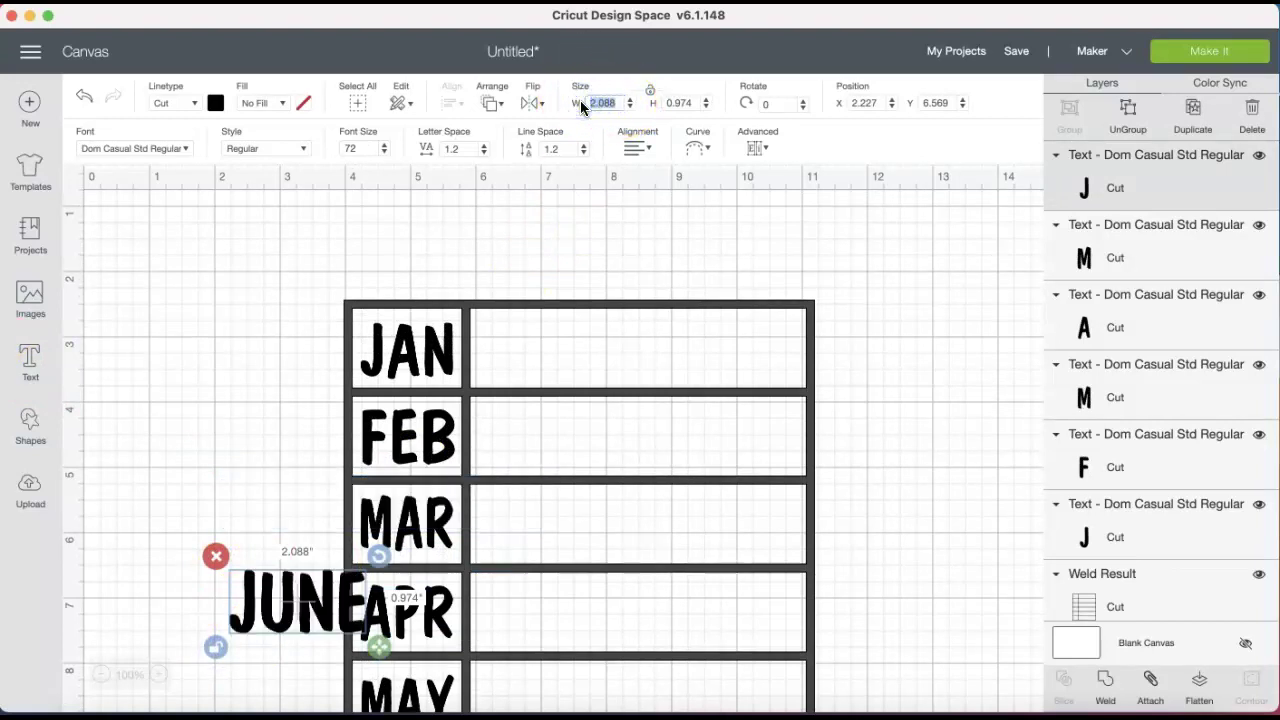
text(1.406)
click(683, 103)
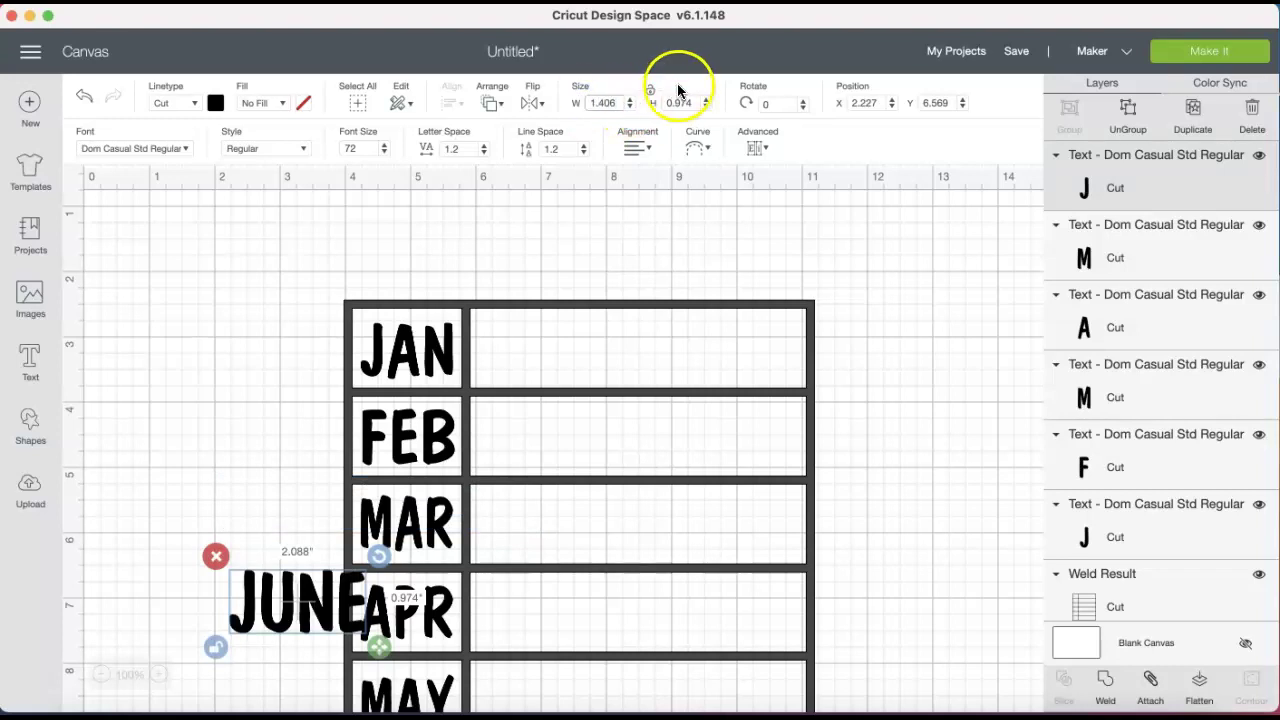
text(0.)
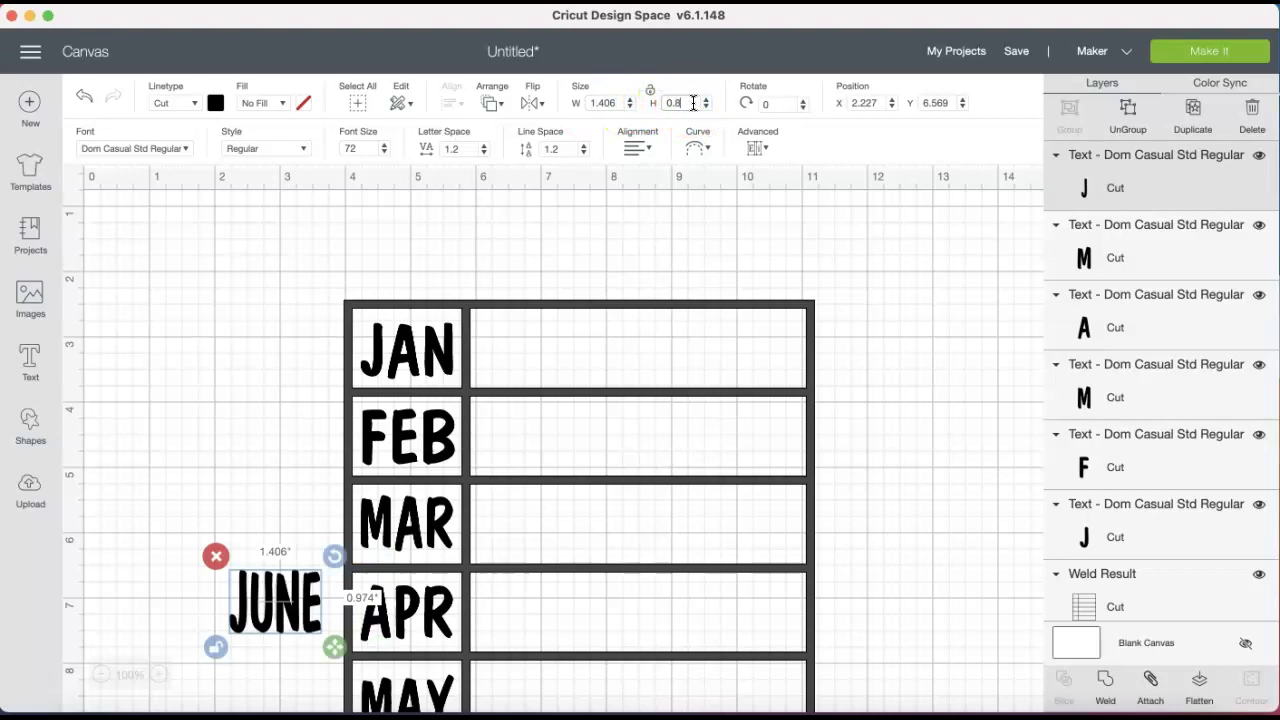
text(851)
key(Return)
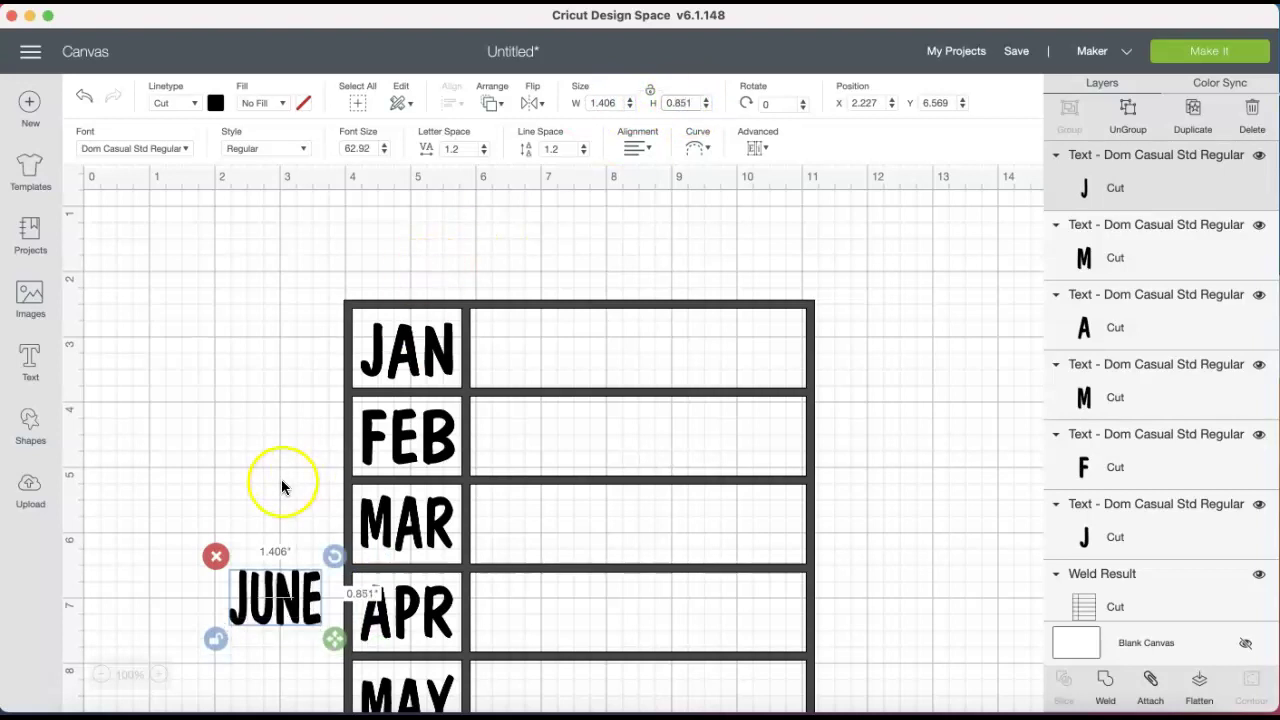
scroll(280, 471, down, 2)
scroll(280, 334, down, 2)
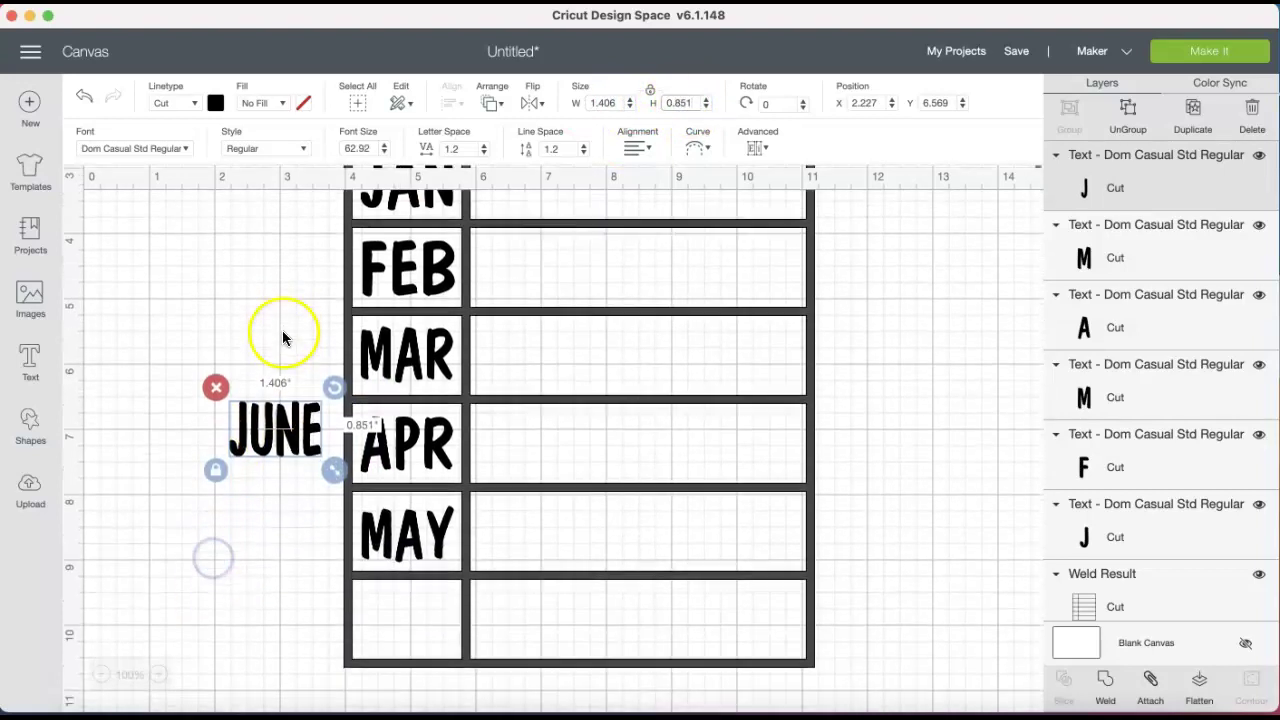
drag(275, 425, 408, 618)
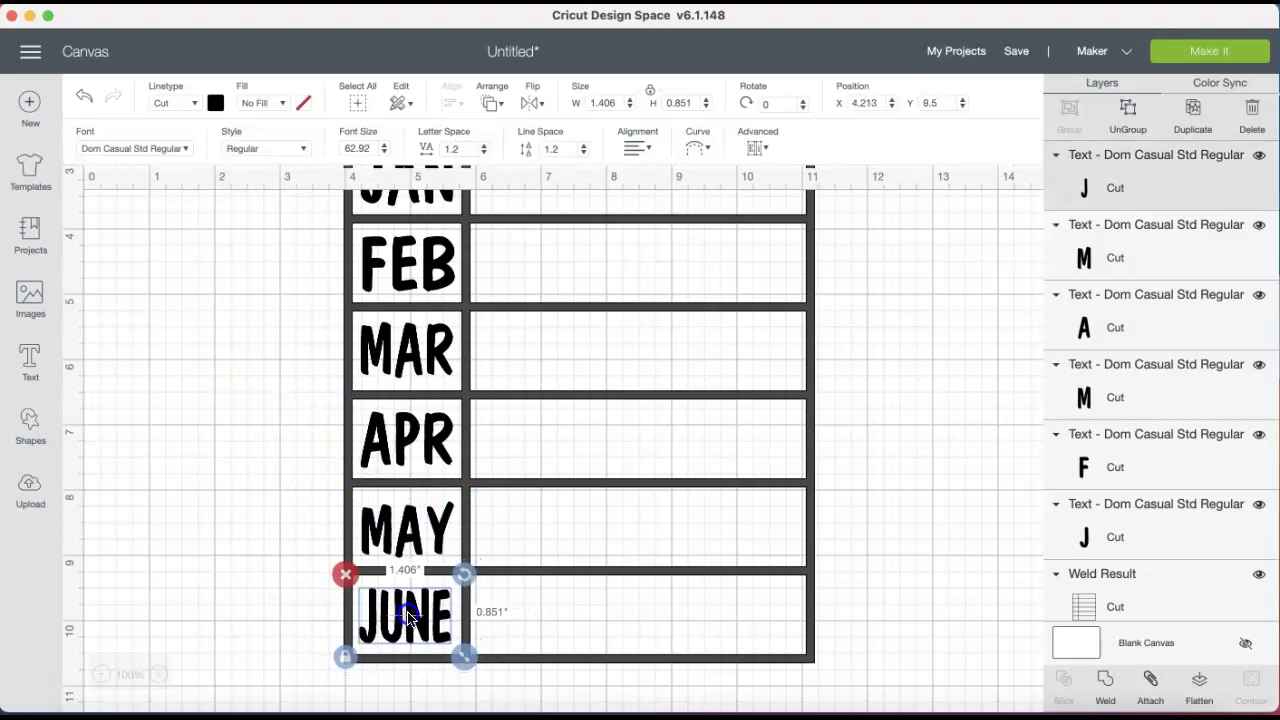
scroll(910, 367, up, 2)
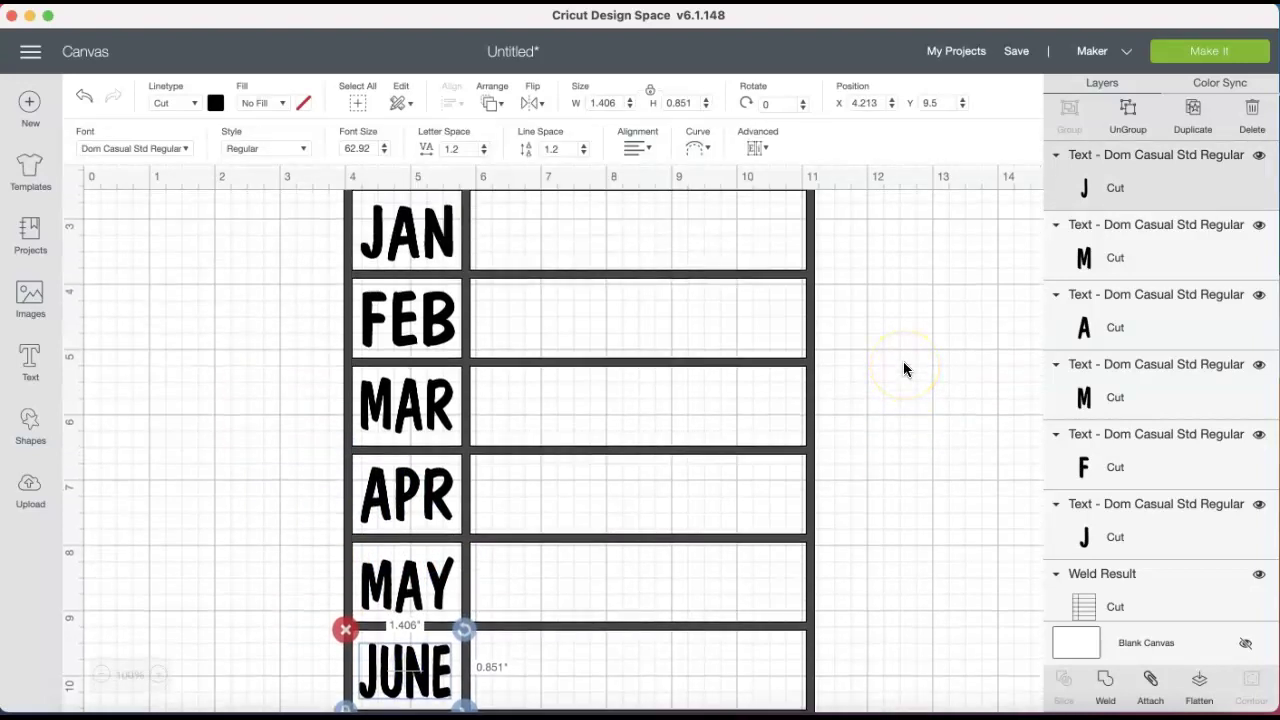
Hide the welded grid and align the month labels with Center Horizontally into one column
click(769, 365)
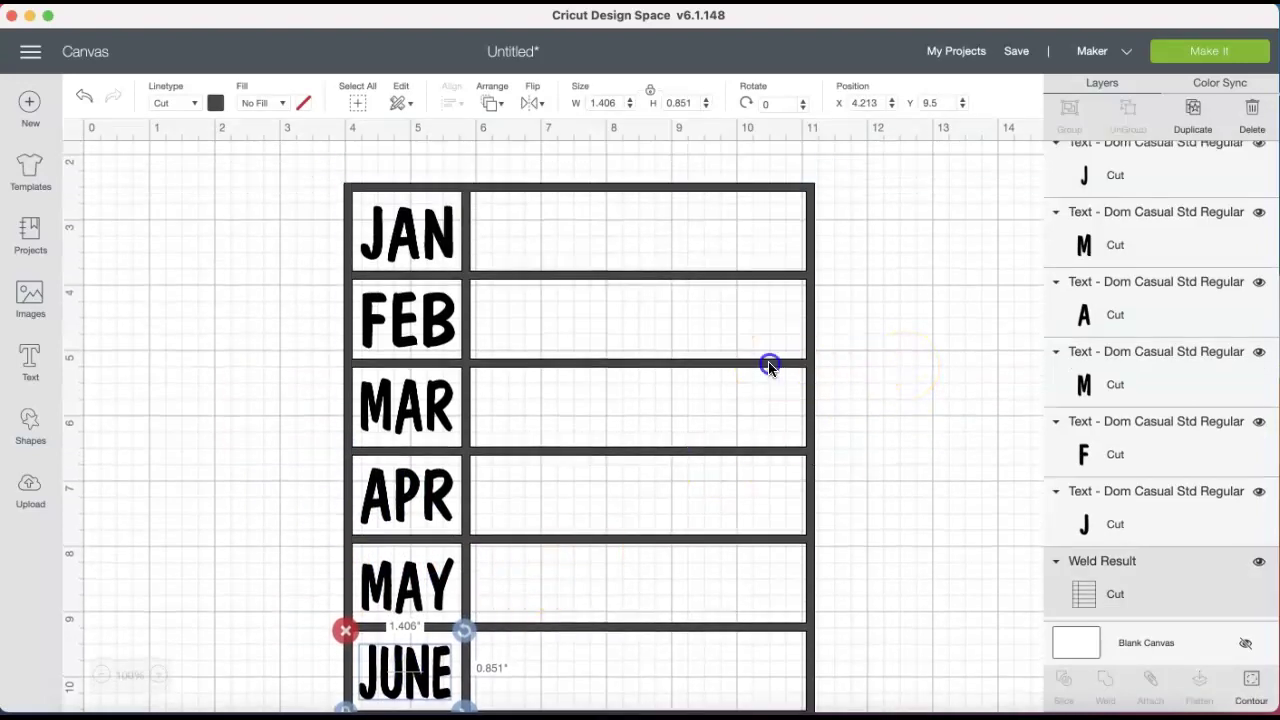
click(1259, 563)
scroll(167, 233, down, 1)
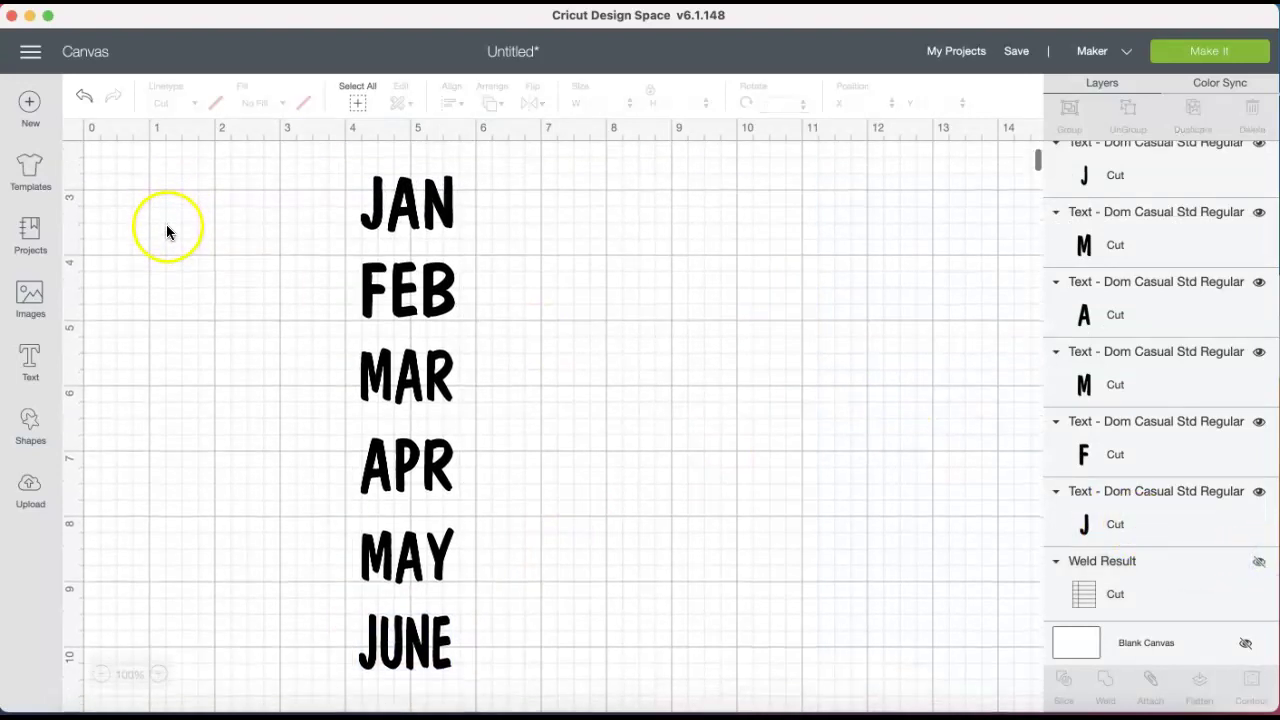
drag(333, 167, 467, 670)
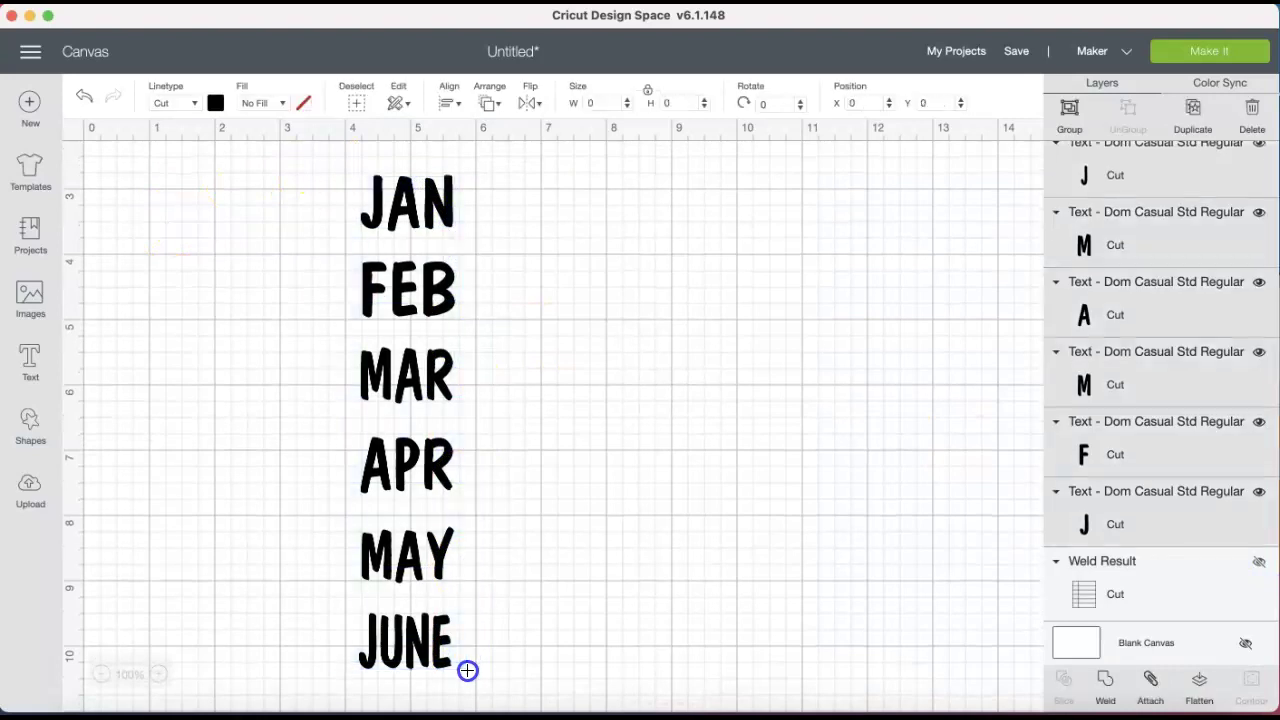
click(450, 102)
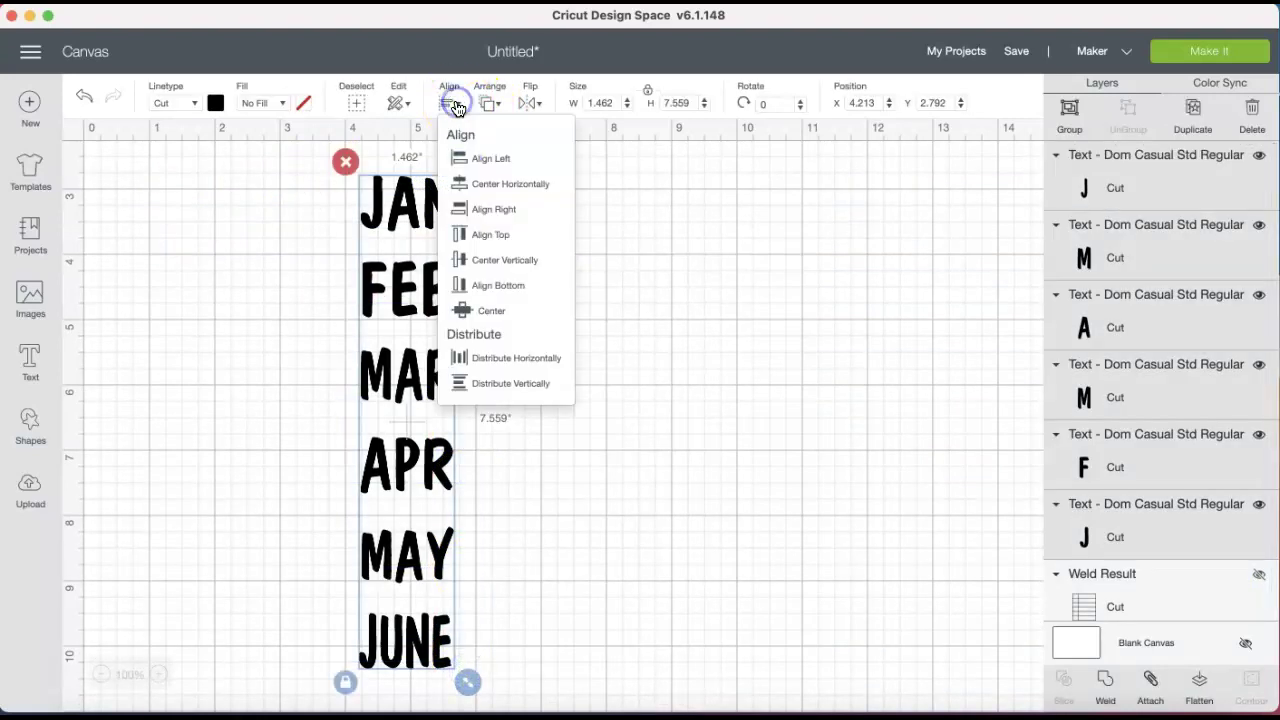
click(490, 189)
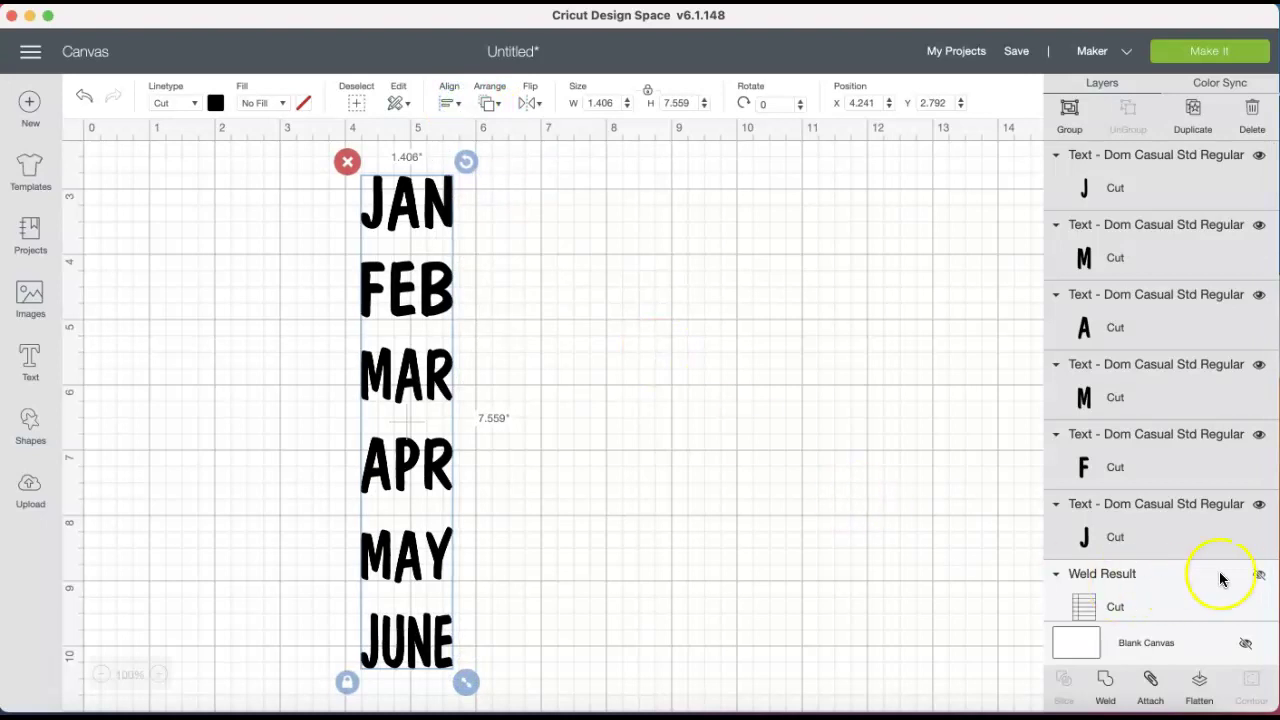
Show the grid again, group it with the month labels, and shift the group left
click(1262, 578)
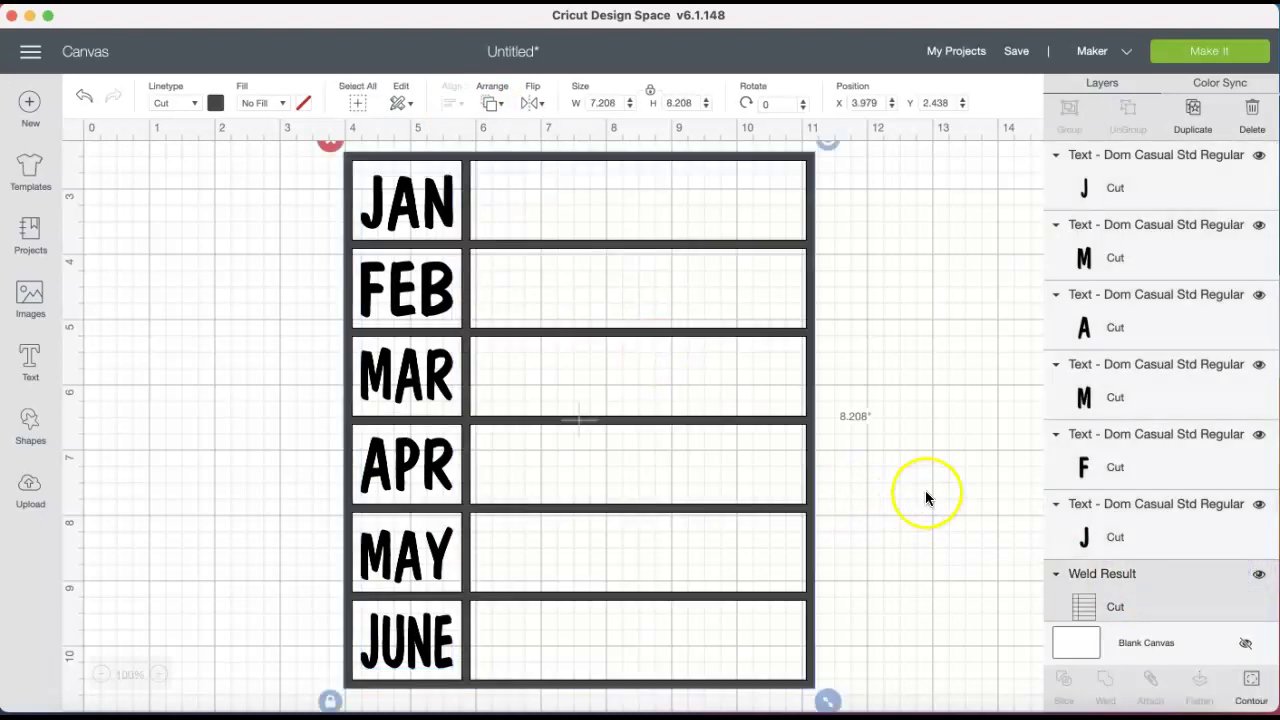
scroll(937, 468, up, 1)
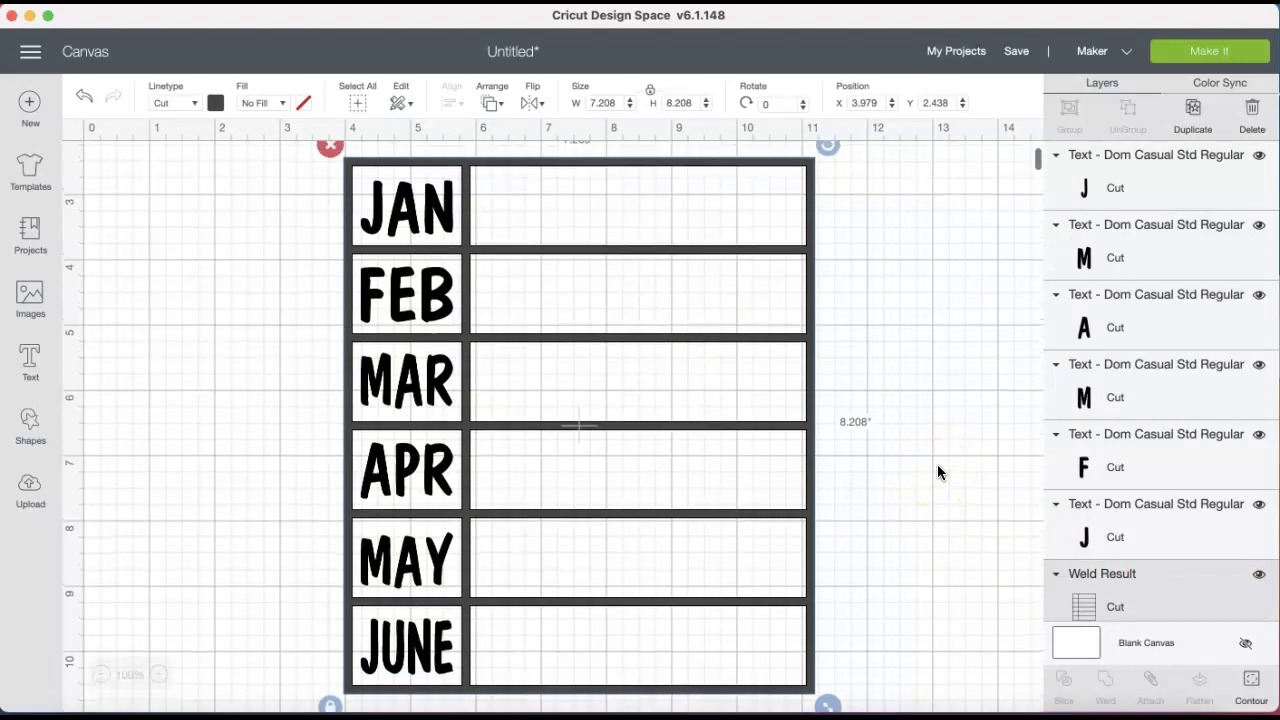
click(251, 180)
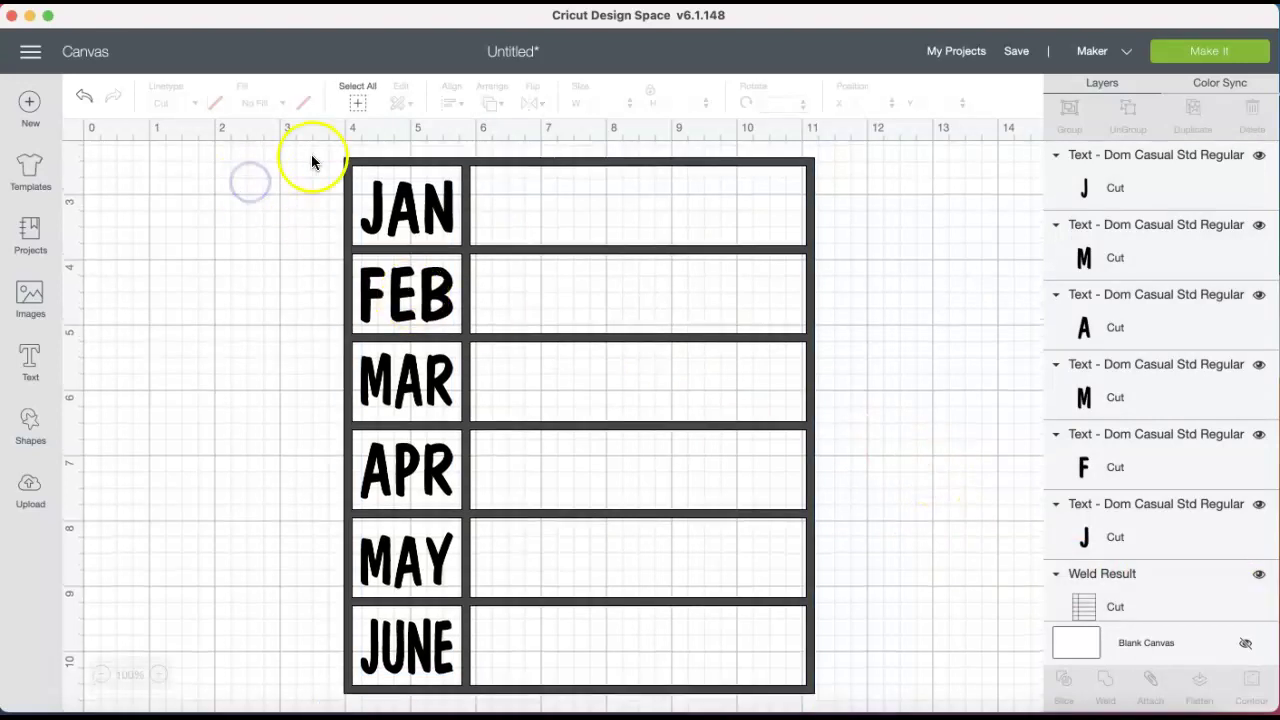
drag(315, 155, 828, 702)
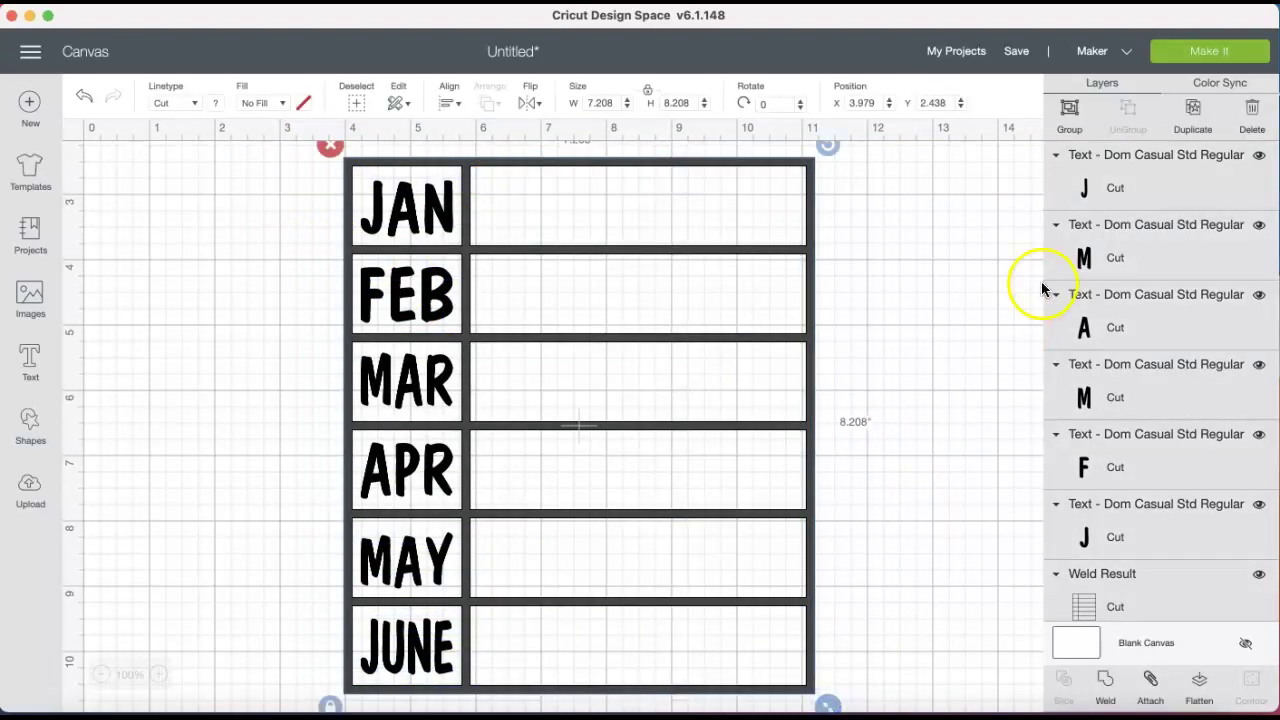
click(1070, 108)
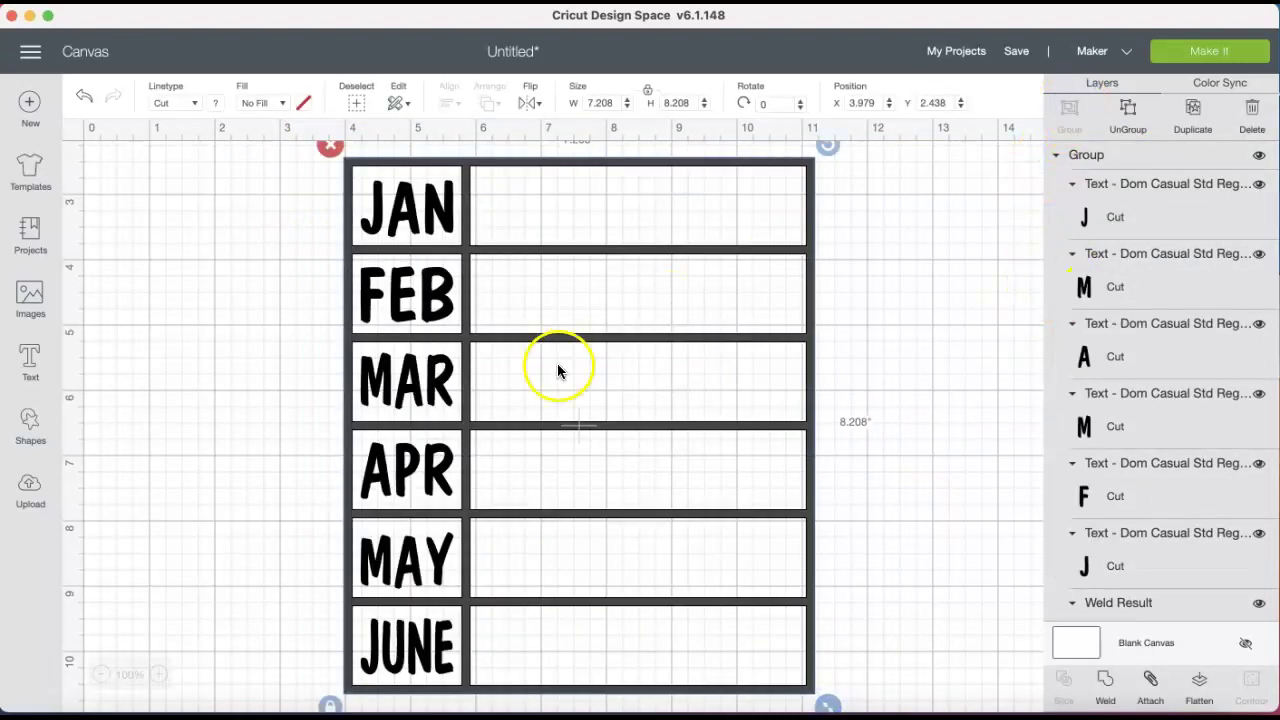
drag(585, 415, 458, 416)
scroll(760, 343, up, 3)
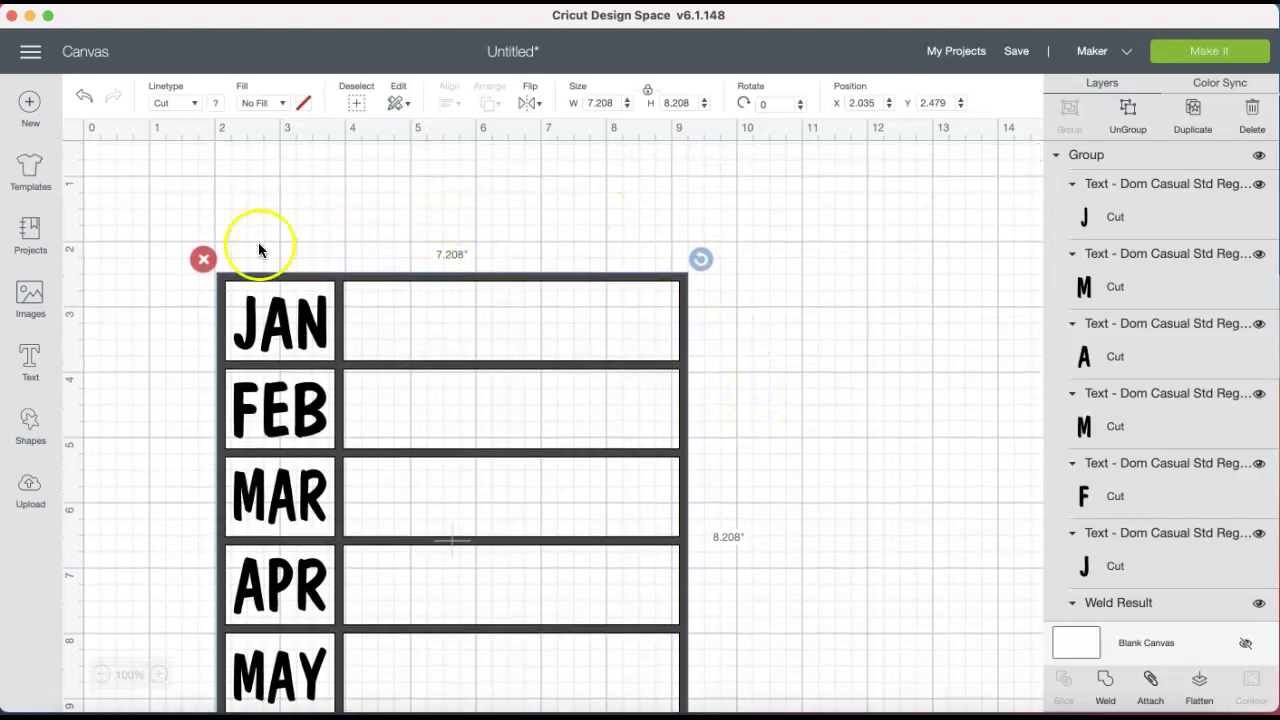
Add a PROJECTS text label and position it above the month table
click(31, 352)
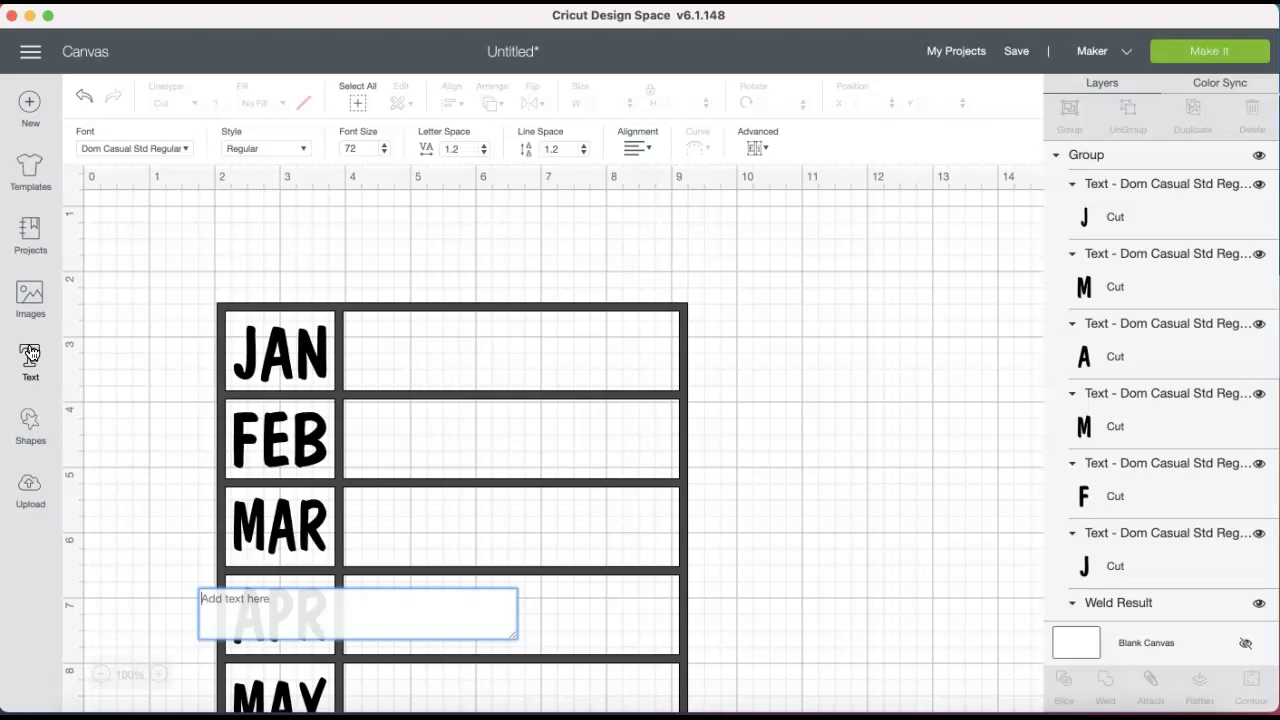
text(PROJECTS)
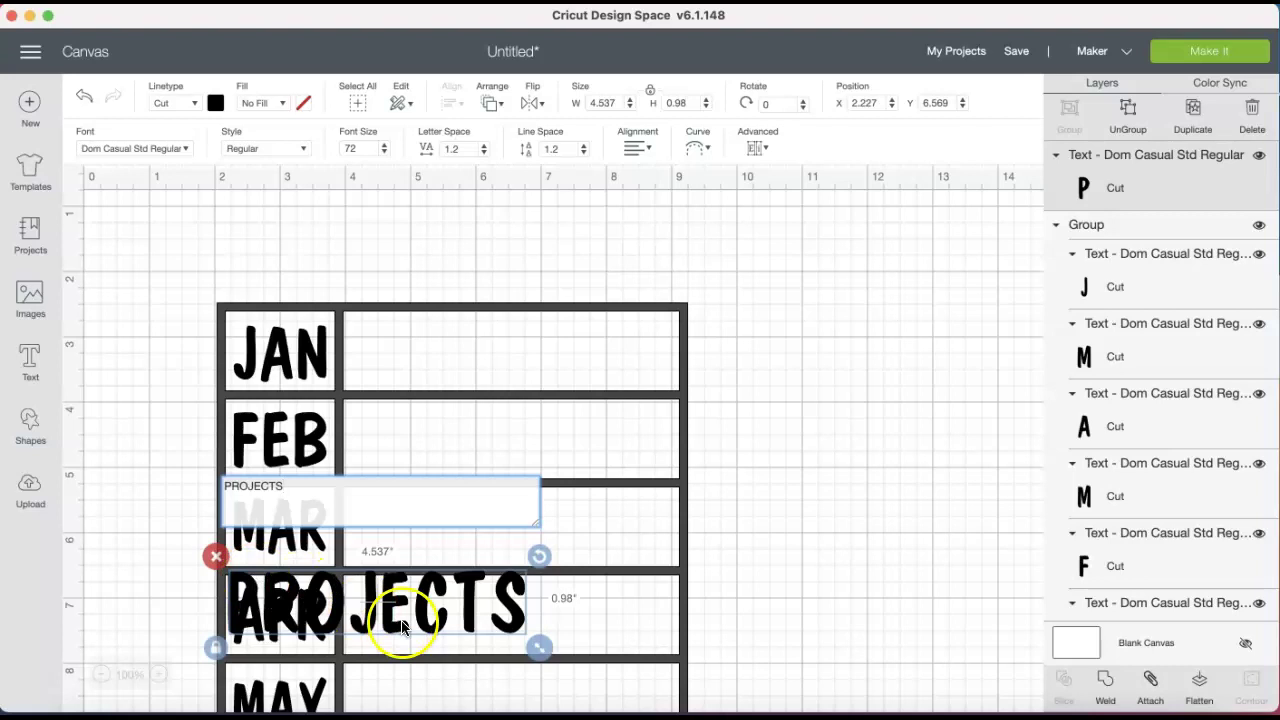
click(394, 509)
drag(405, 507, 509, 540)
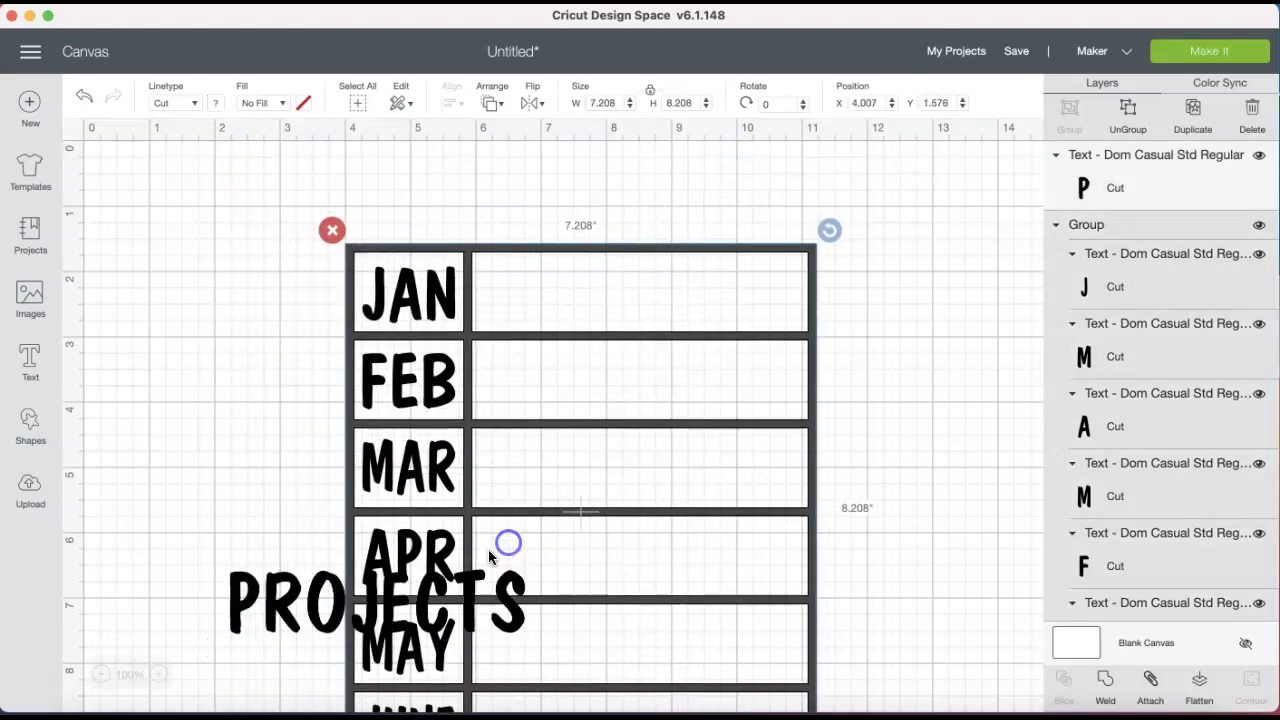
drag(349, 607, 455, 598)
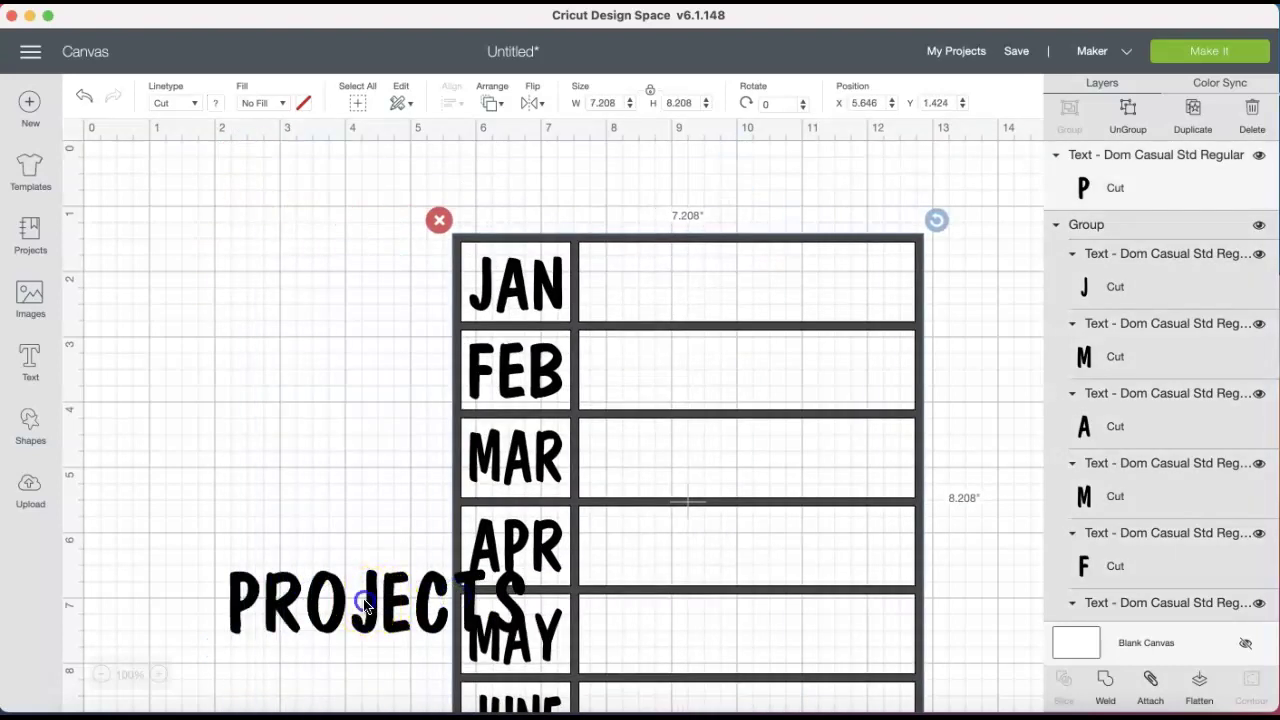
drag(366, 605, 256, 209)
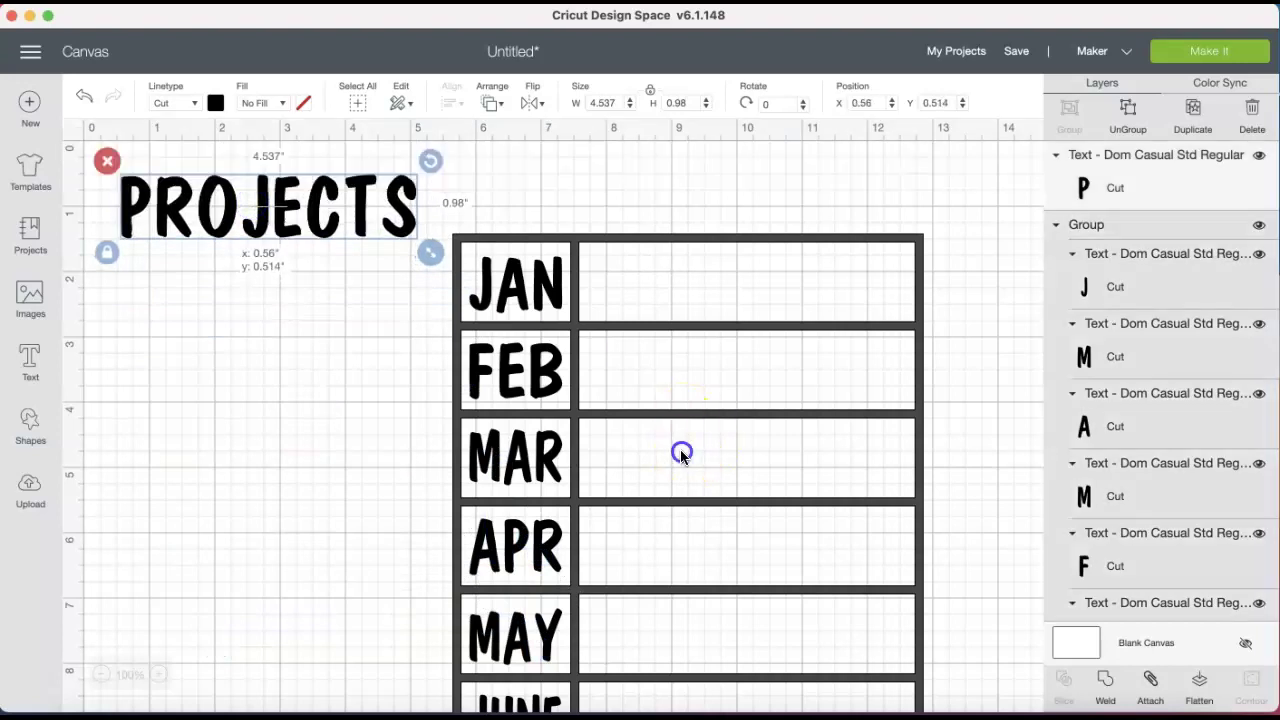
drag(681, 455, 451, 500)
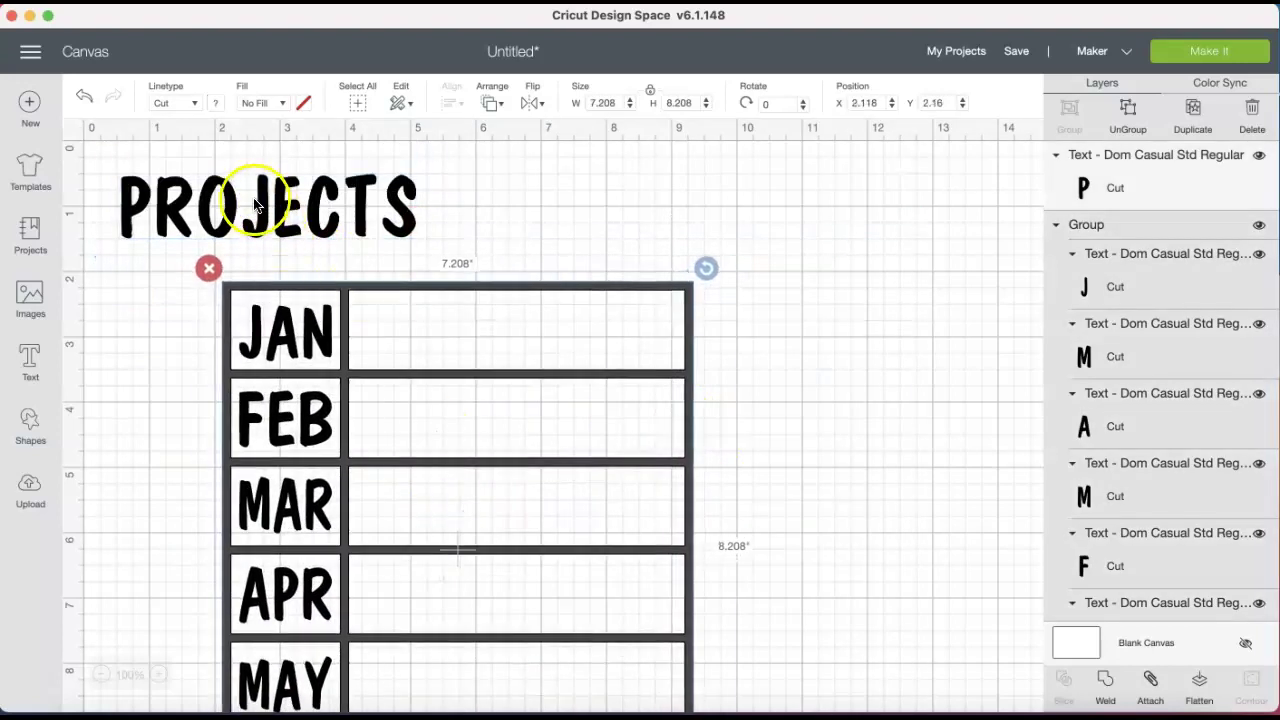
drag(255, 205, 430, 237)
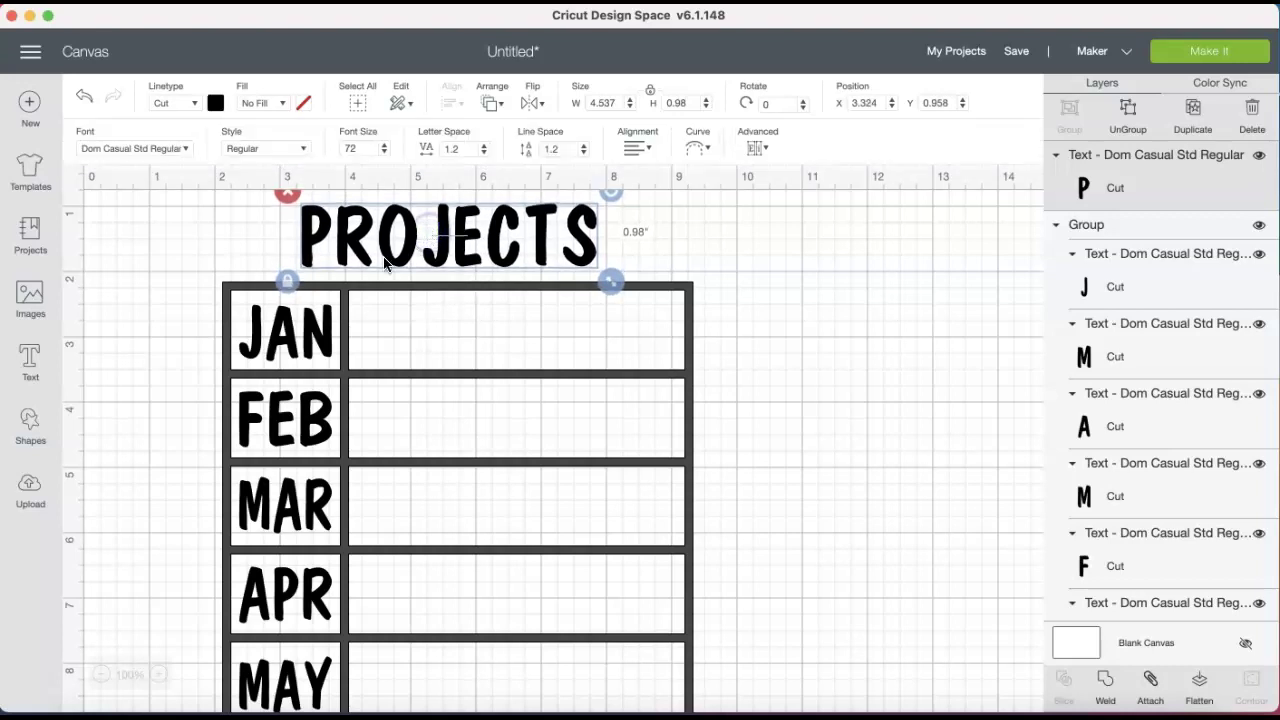
Set the PROJECTS title height to 0.851 in and centre it over the month table
click(293, 342)
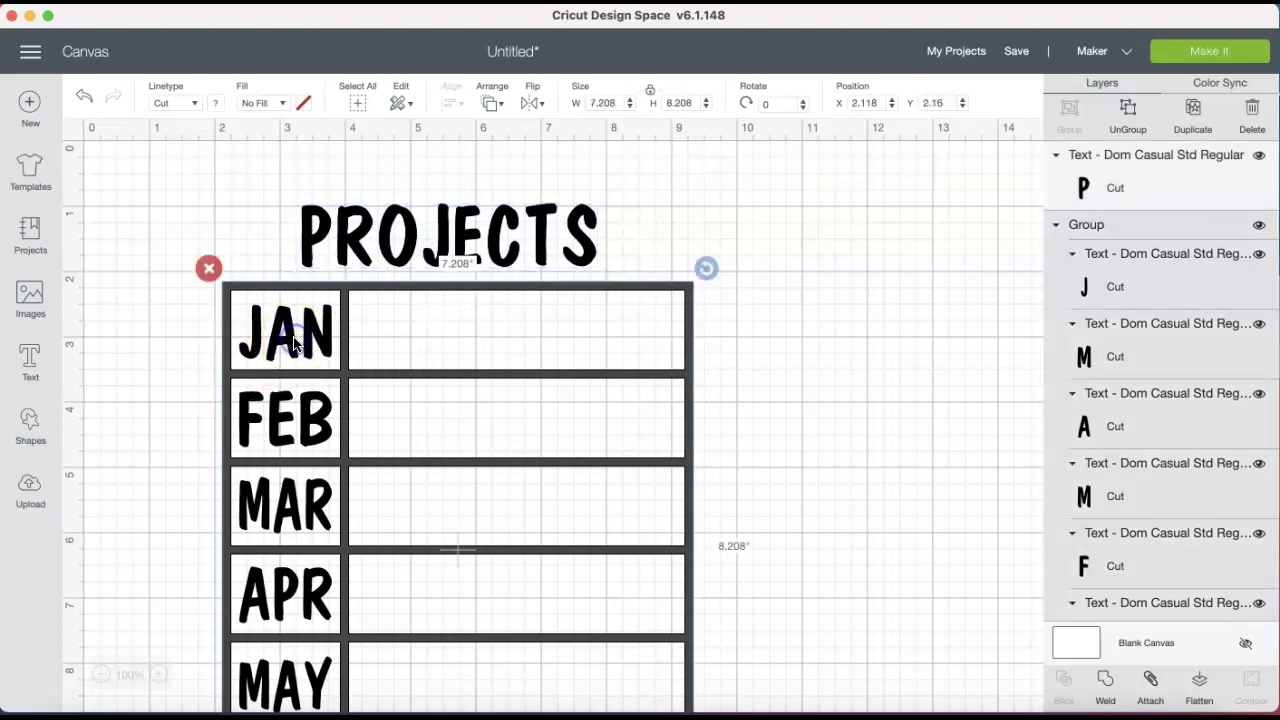
click(474, 232)
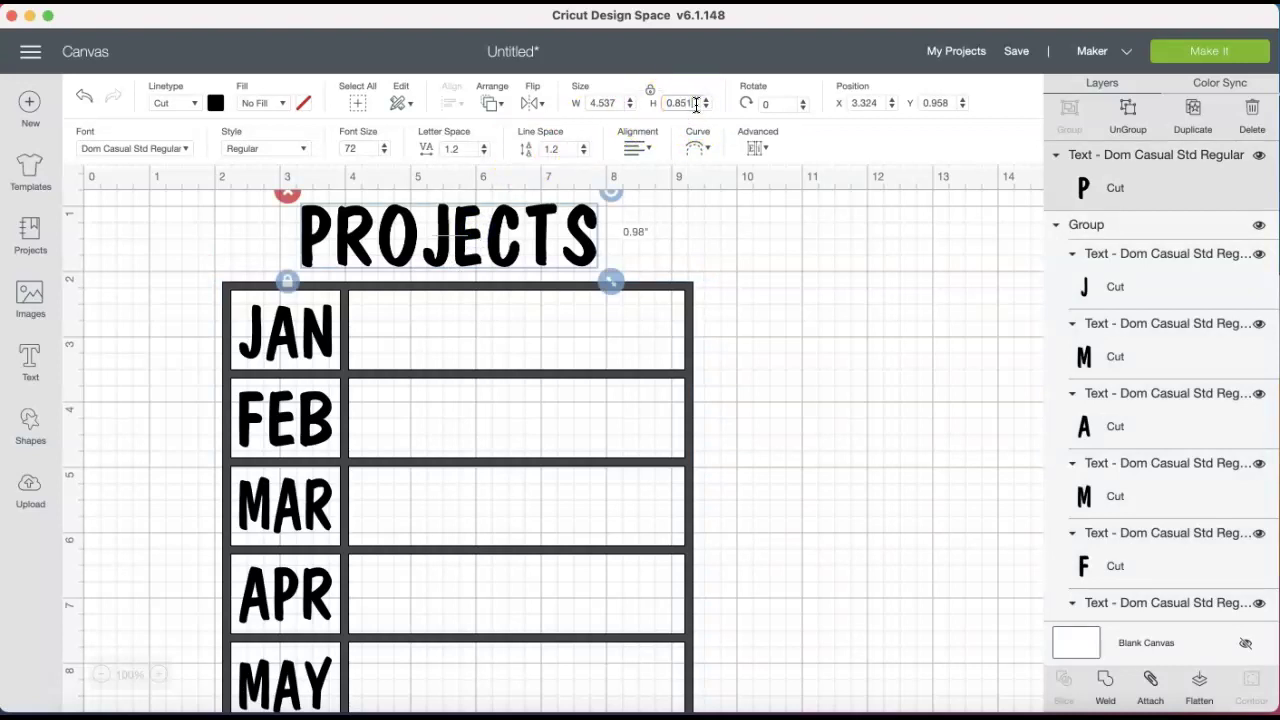
click(696, 103)
text(0.851)
key(Return)
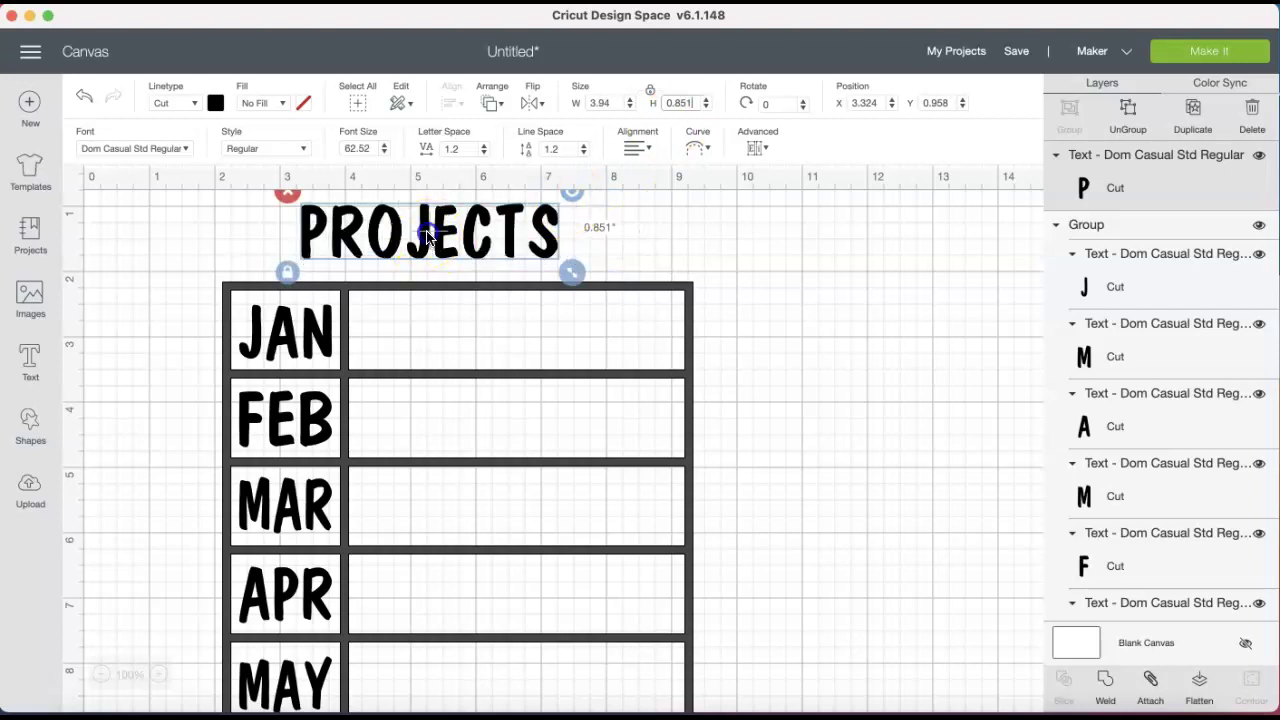
drag(427, 235, 461, 240)
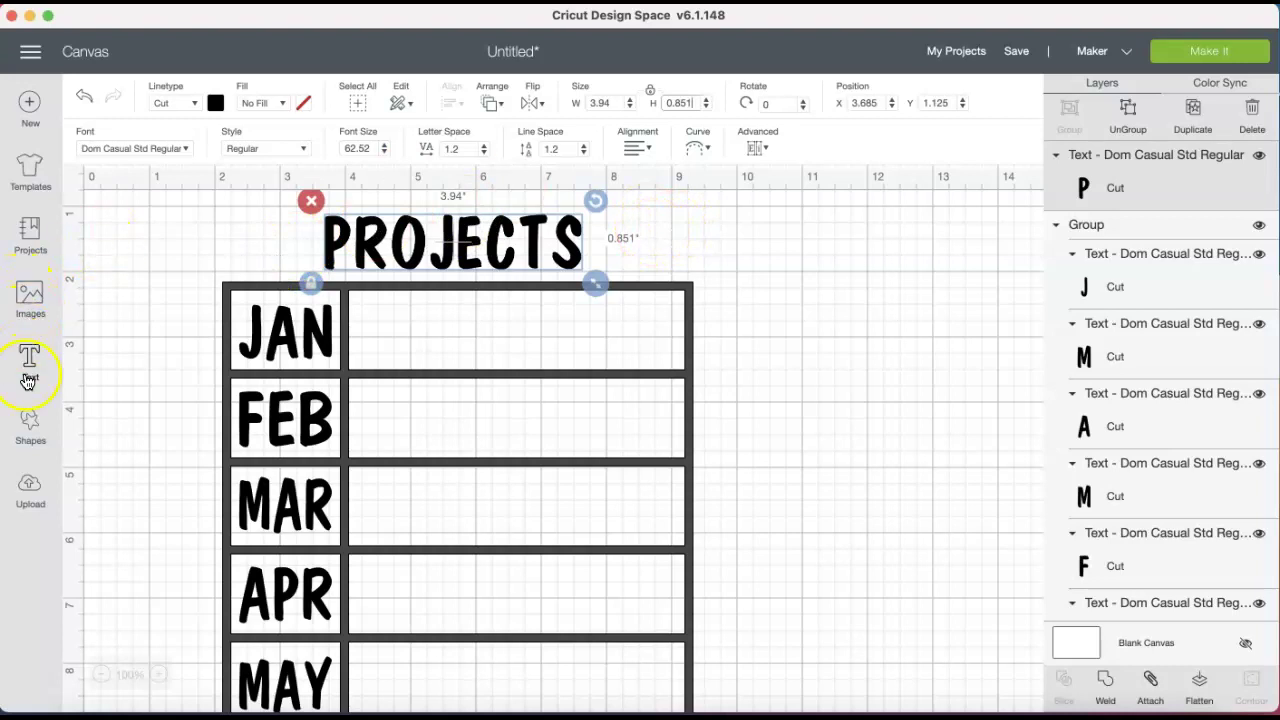
In the image library, search for vine borders and browse the results
click(30, 300)
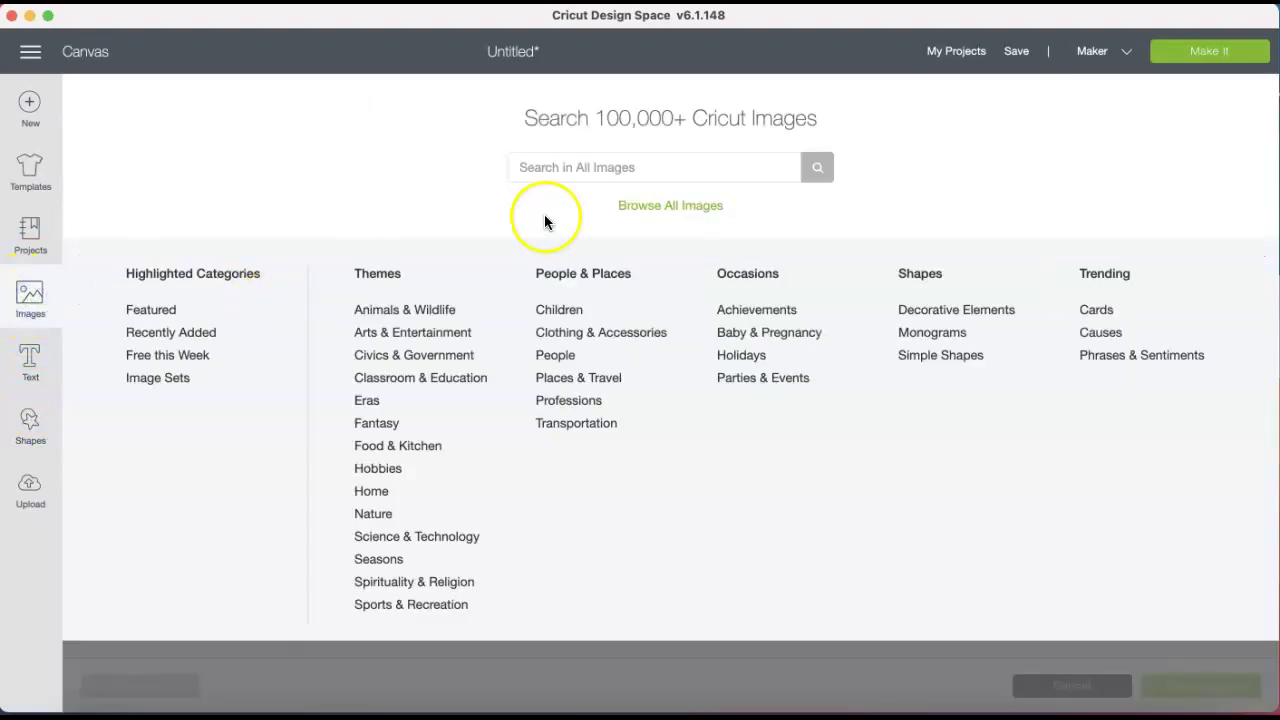
click(563, 167)
text(VINE BORDER)
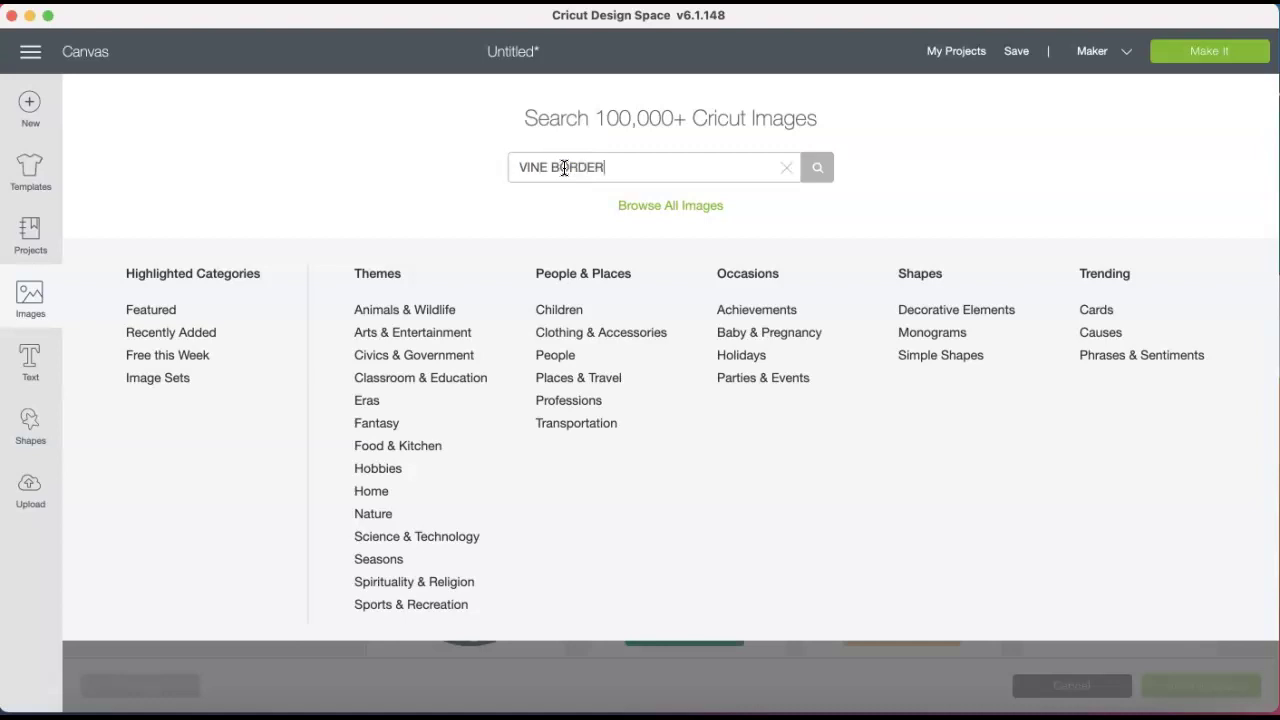
key(Return)
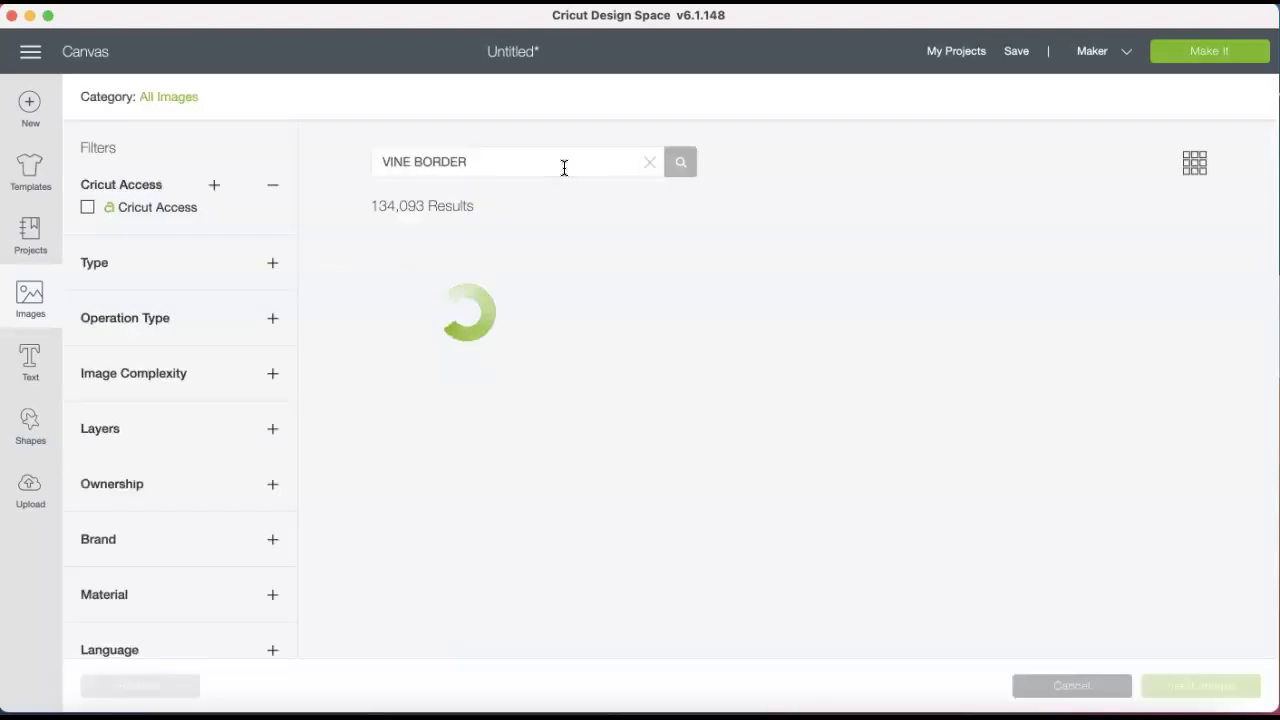
scroll(701, 396, down, 5)
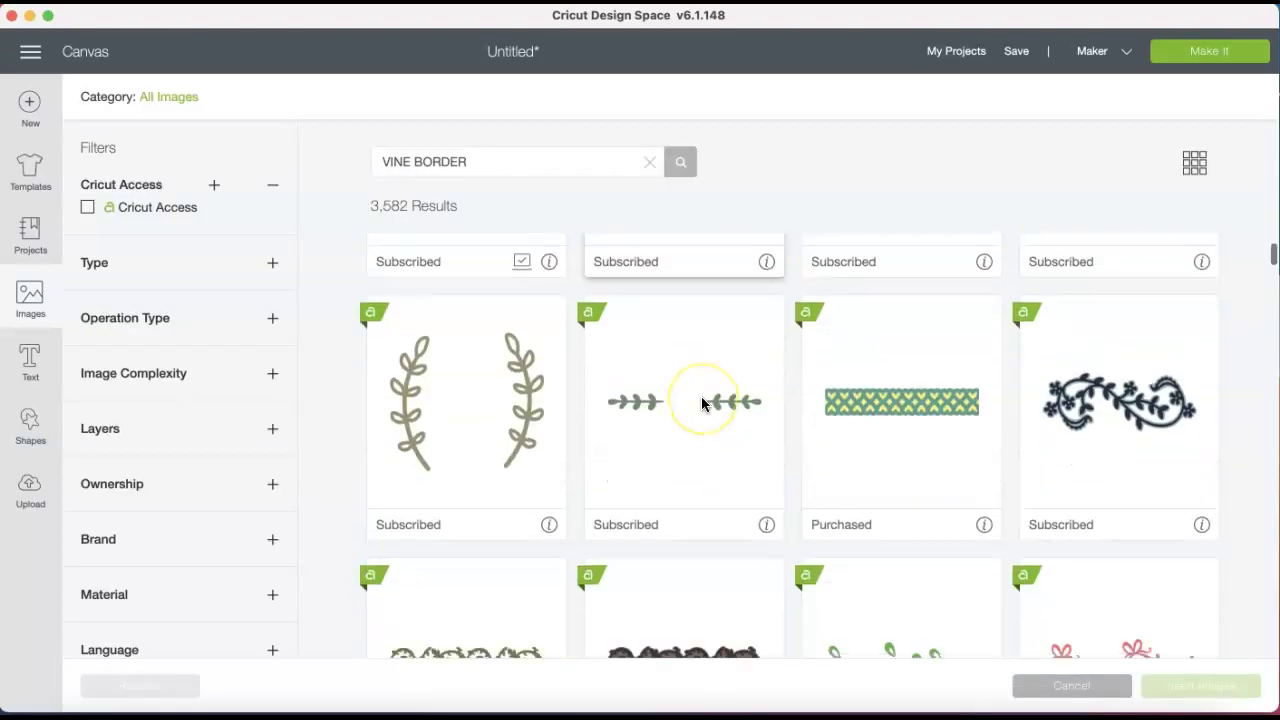
scroll(701, 400, down, 15)
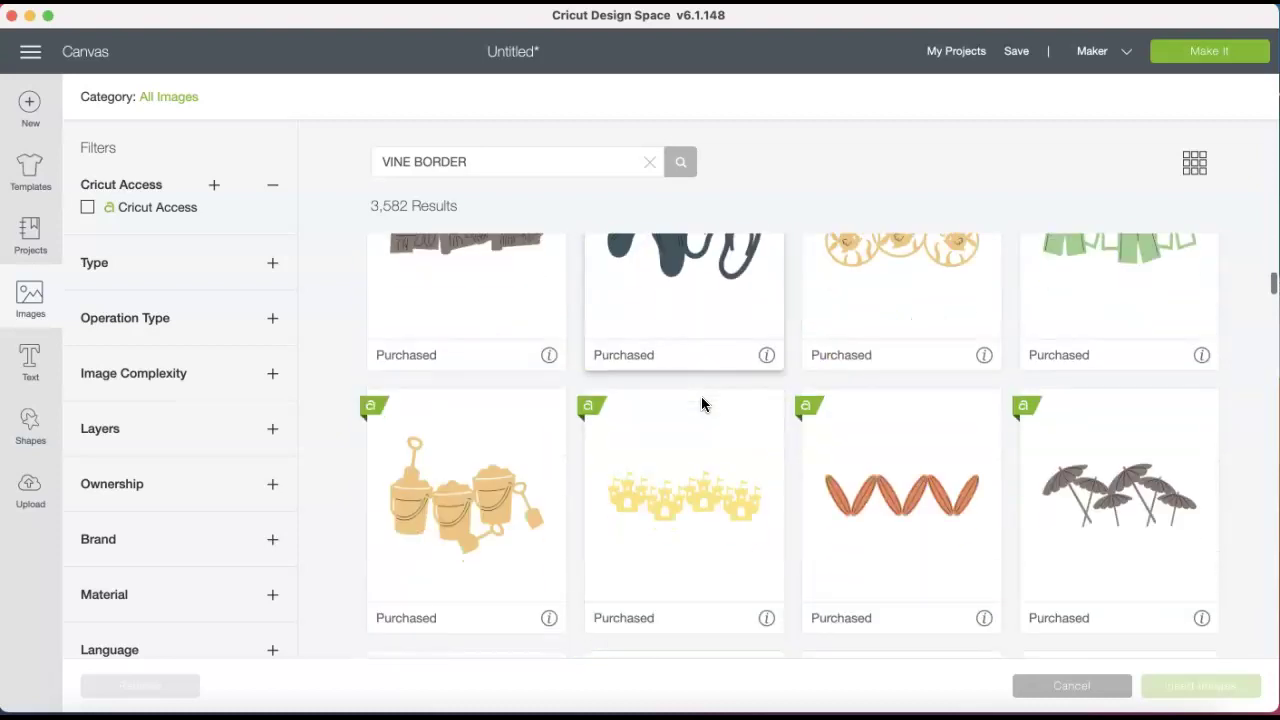
scroll(701, 400, down, 20)
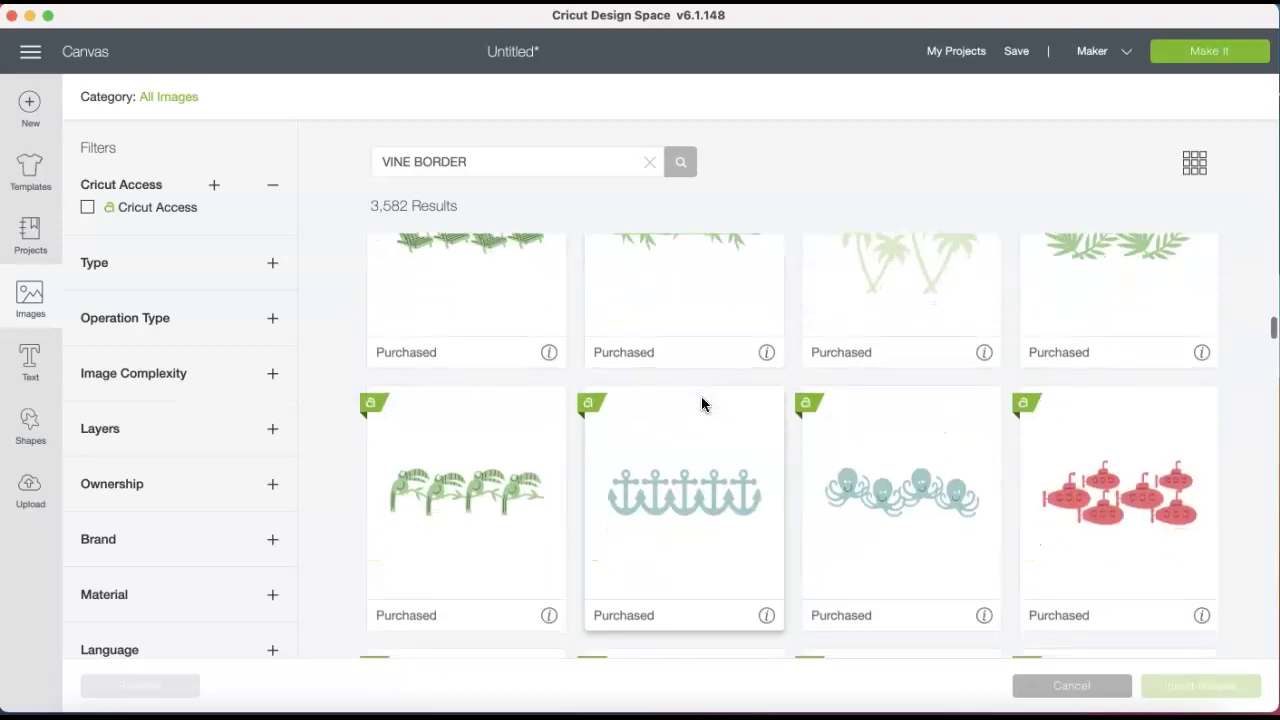
scroll(701, 396, down, 20)
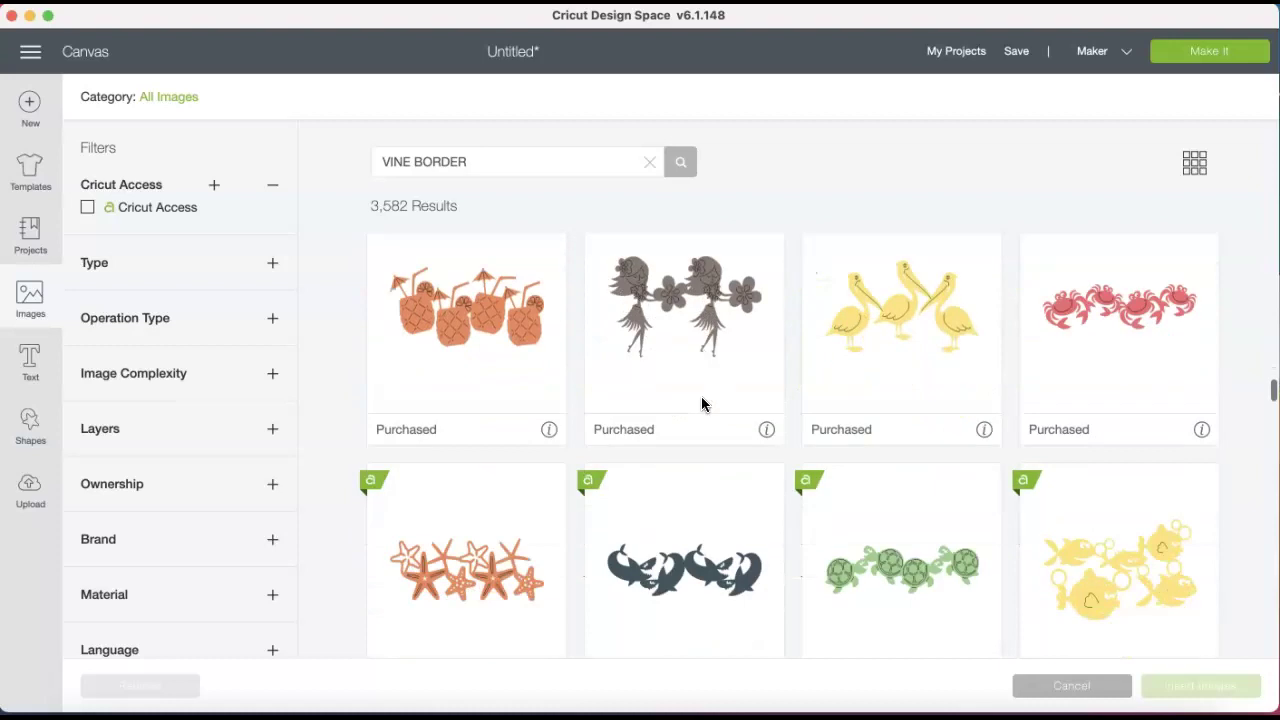
scroll(701, 396, down, 15)
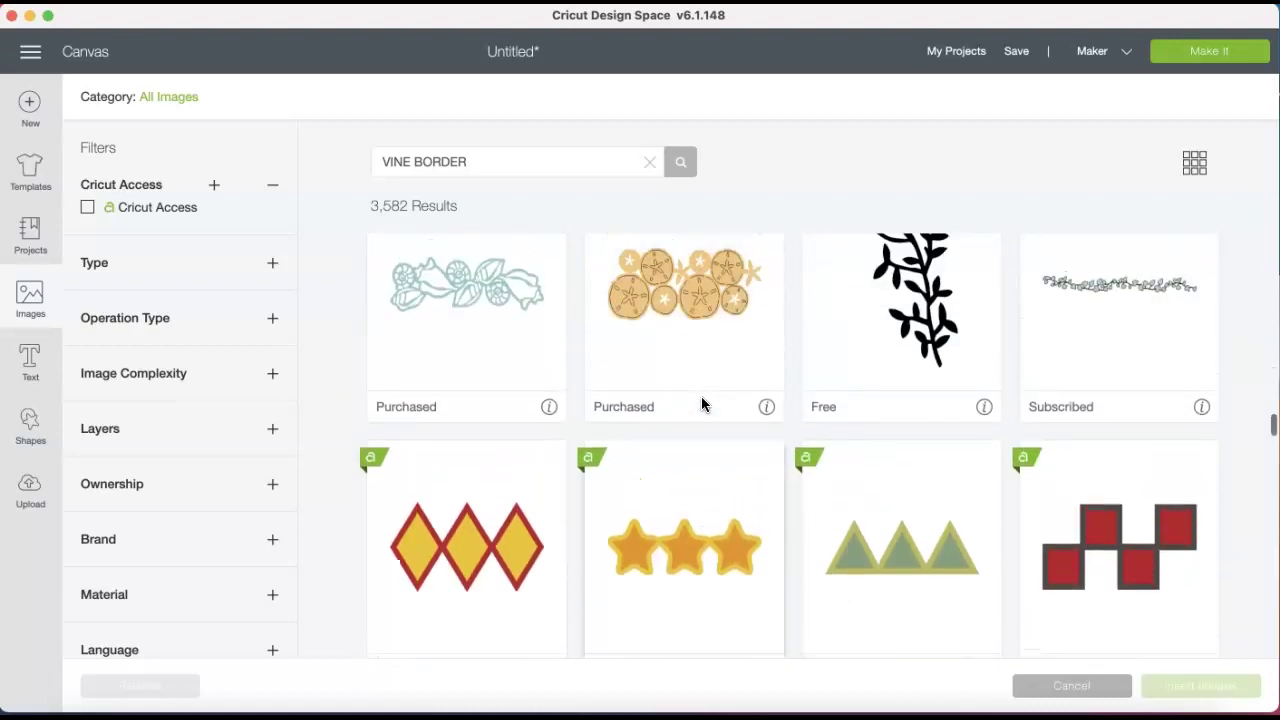
scroll(701, 396, up, 2)
scroll(701, 396, down, 6)
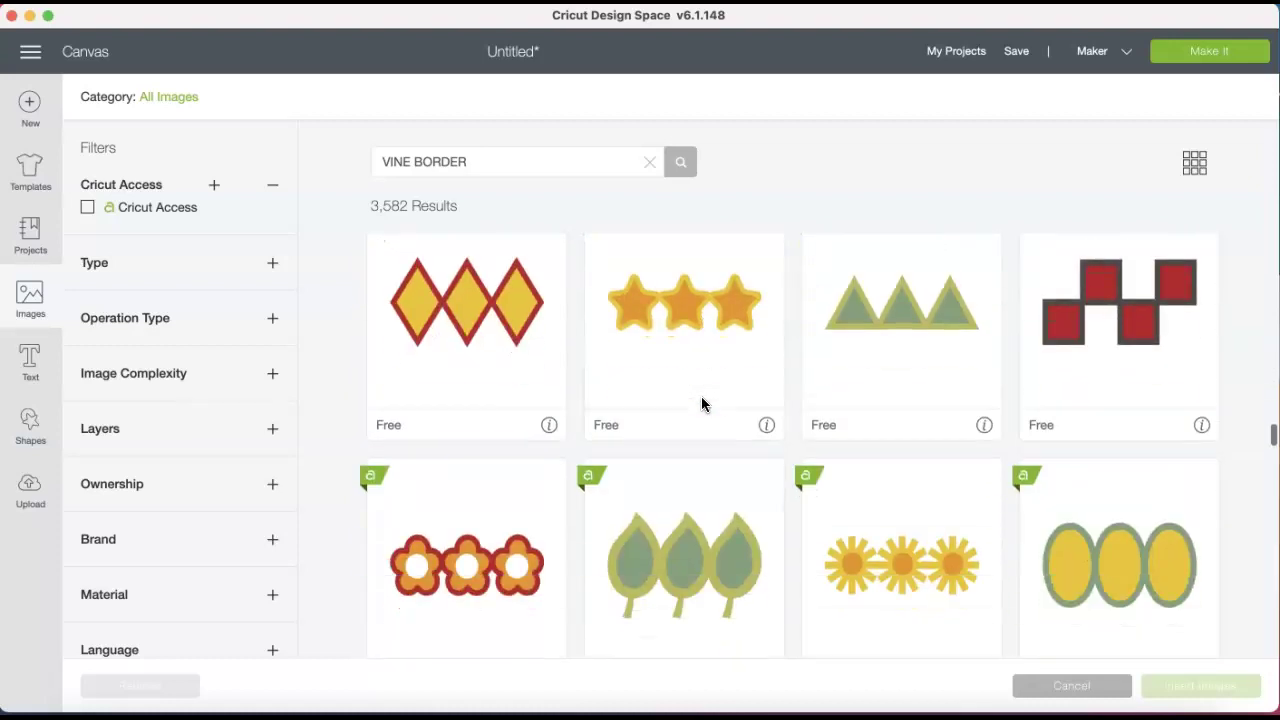
scroll(701, 396, down, 10)
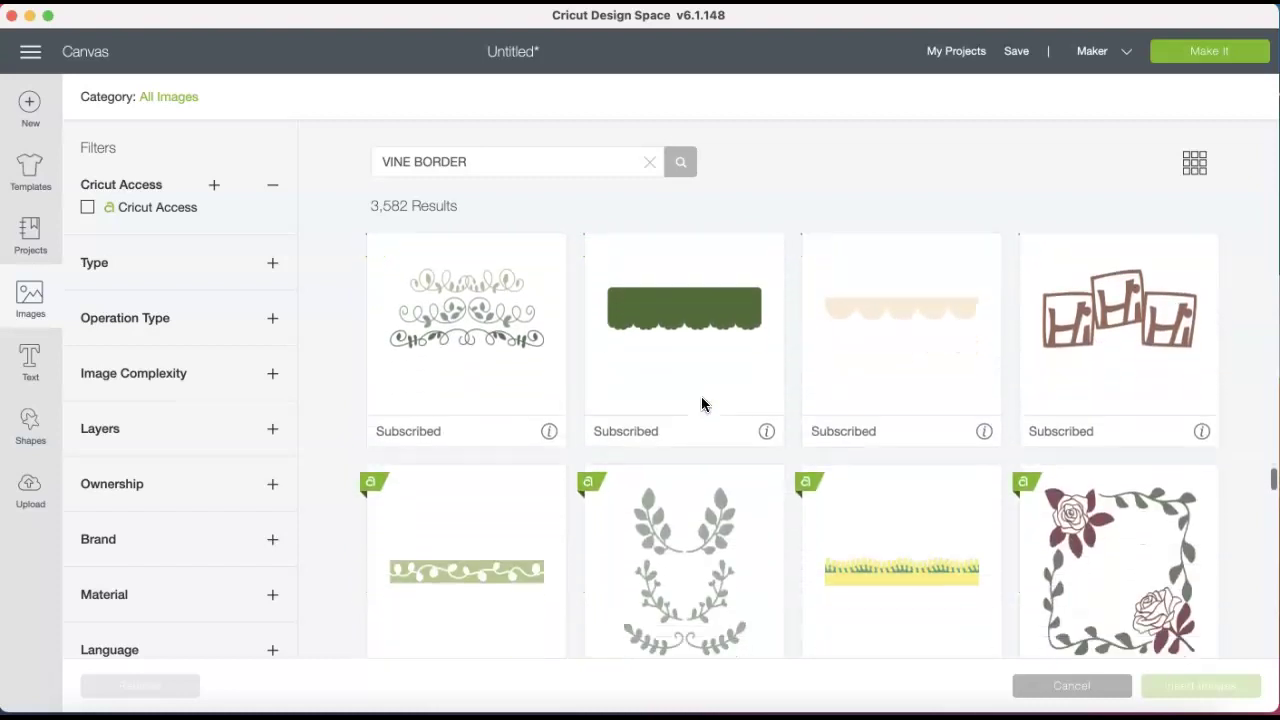
scroll(701, 396, down, 15)
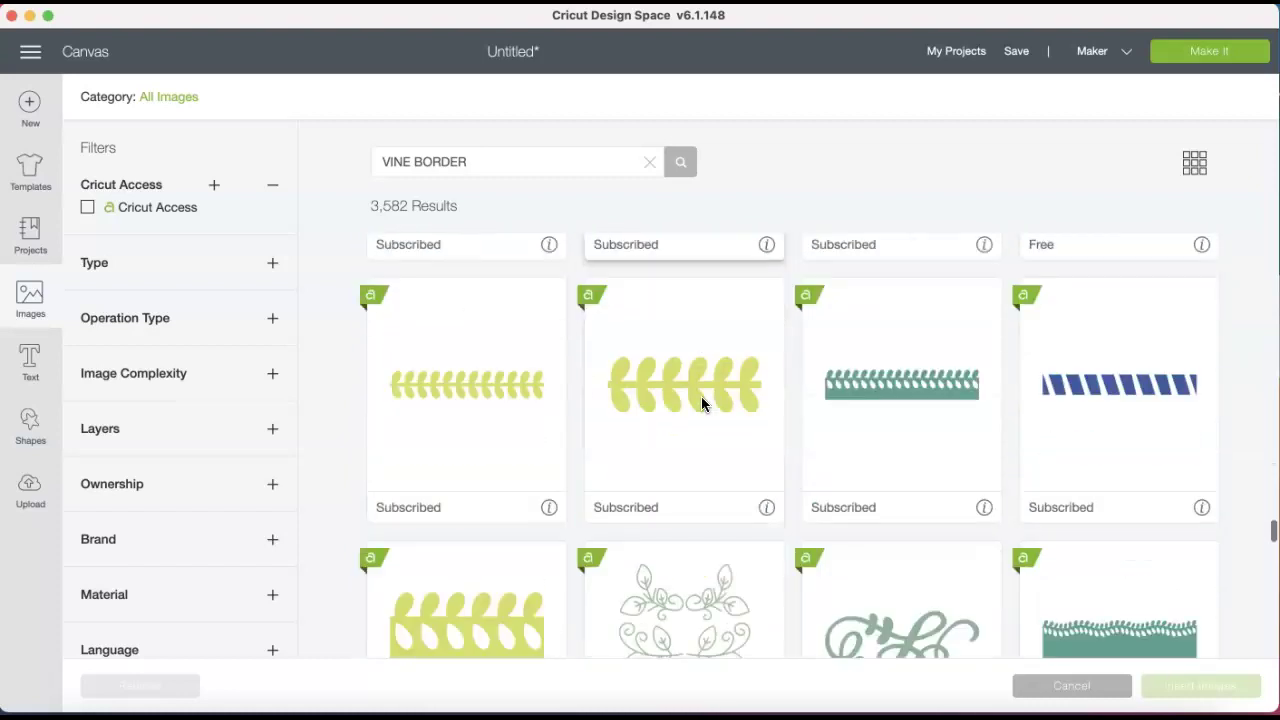
scroll(701, 396, down, 12)
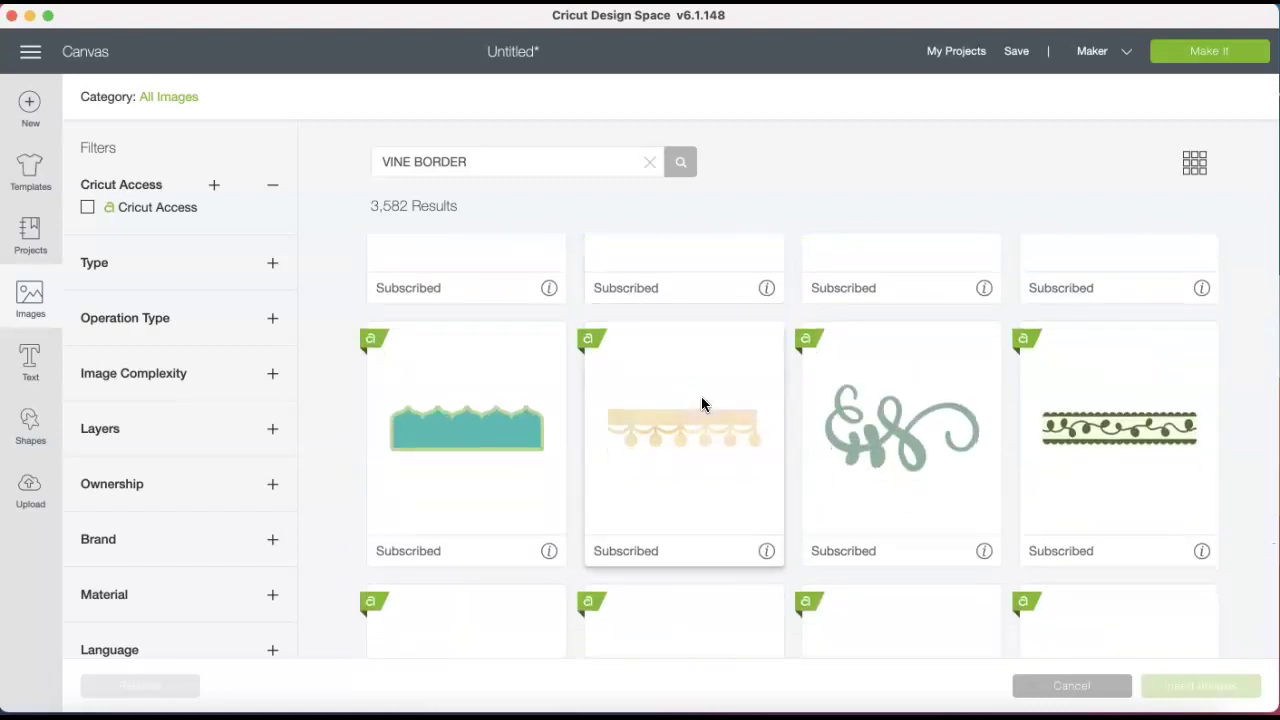
scroll(701, 397, down, 10)
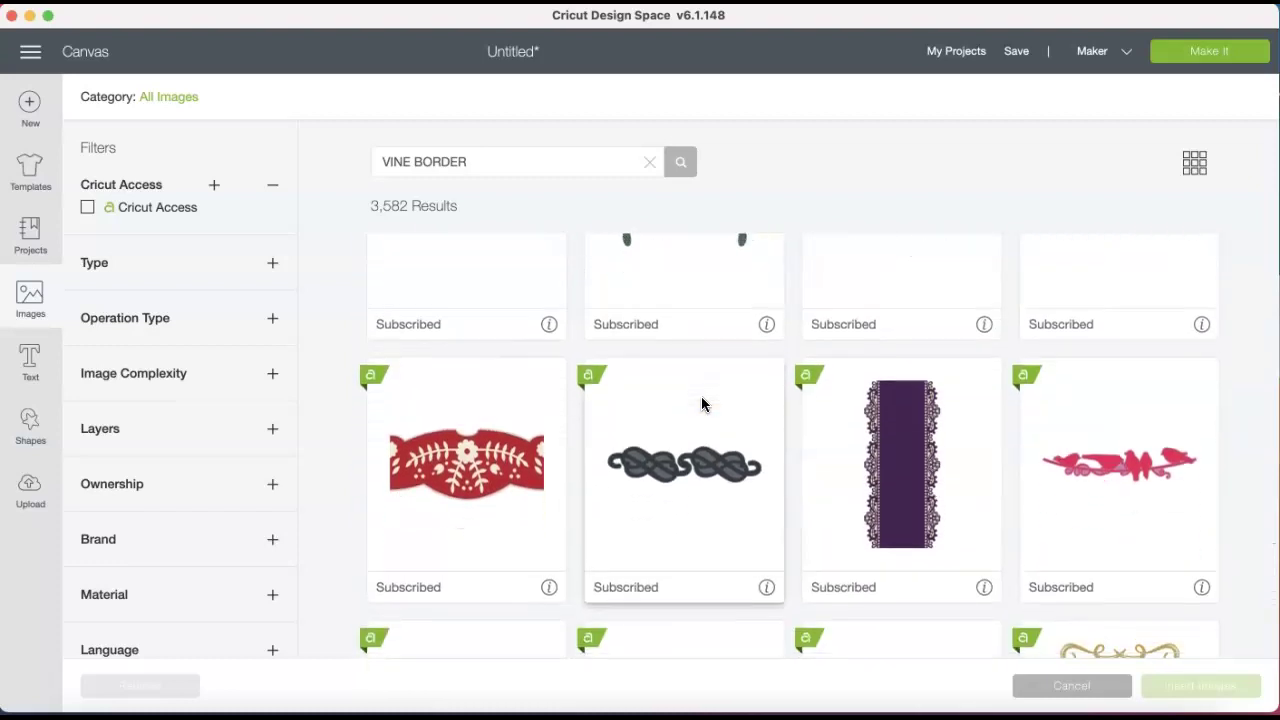
scroll(701, 396, down, 10)
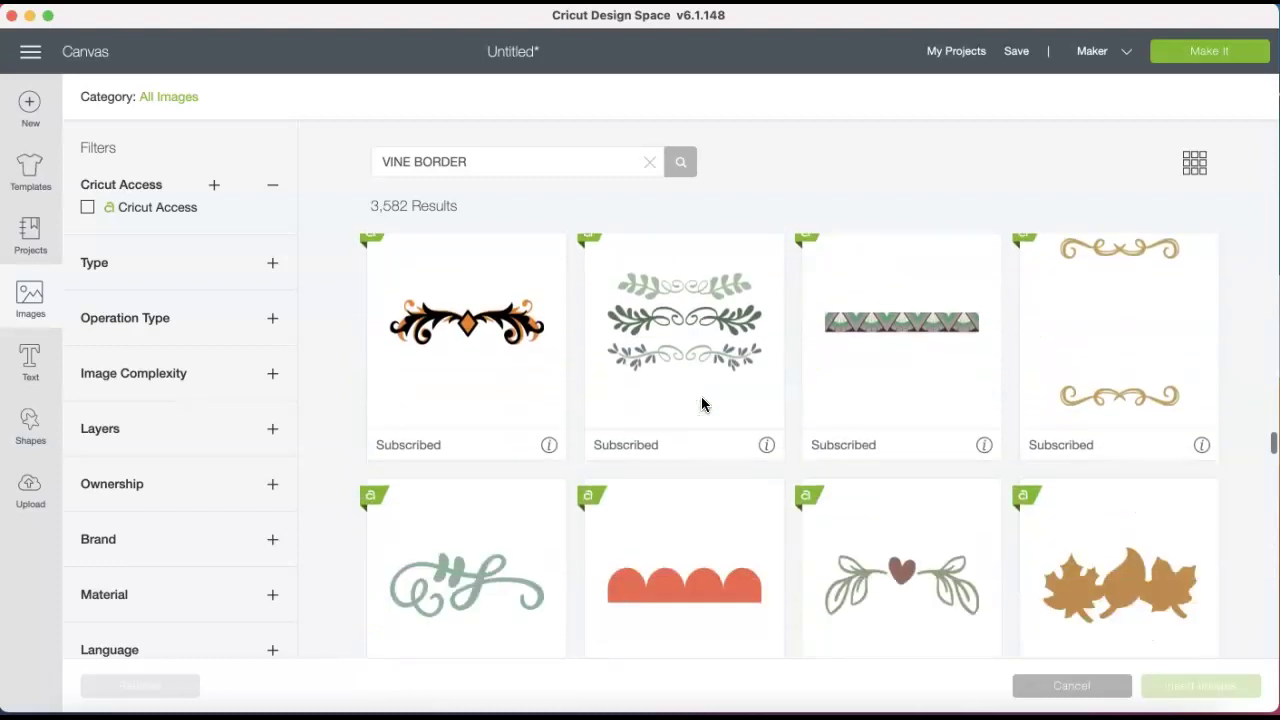
scroll(701, 404, down, 12)
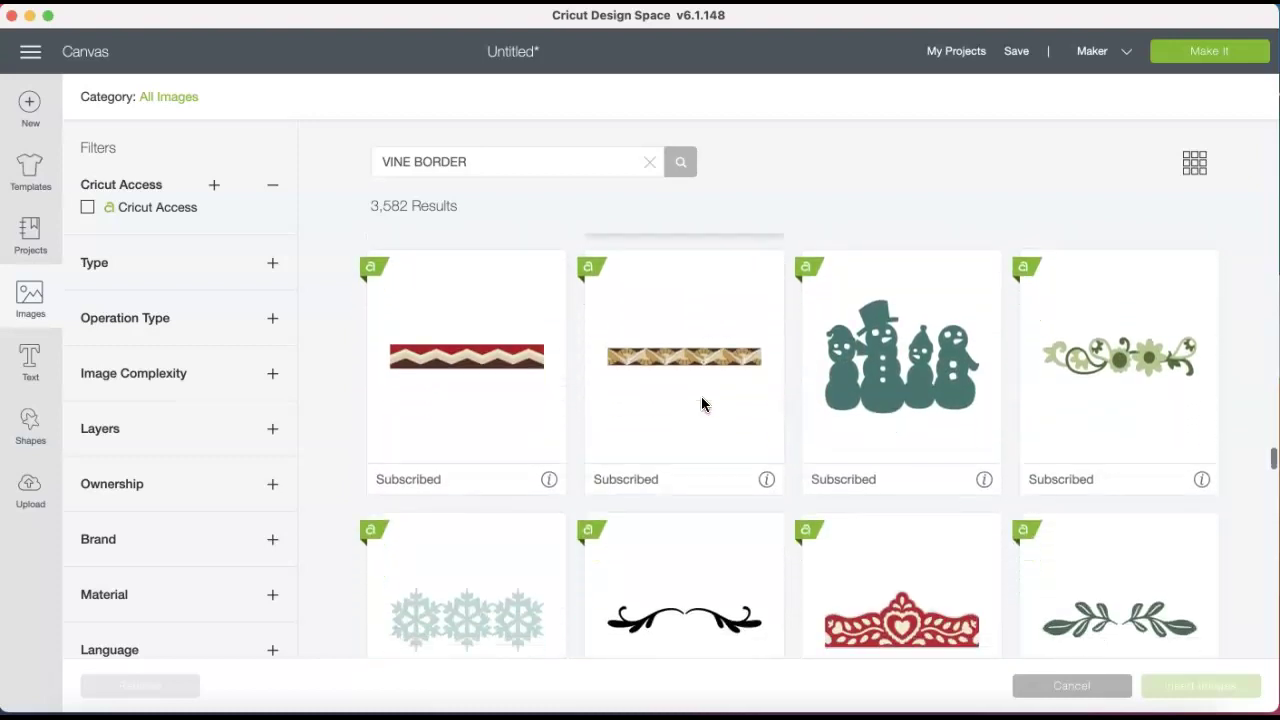
scroll(701, 404, down, 10)
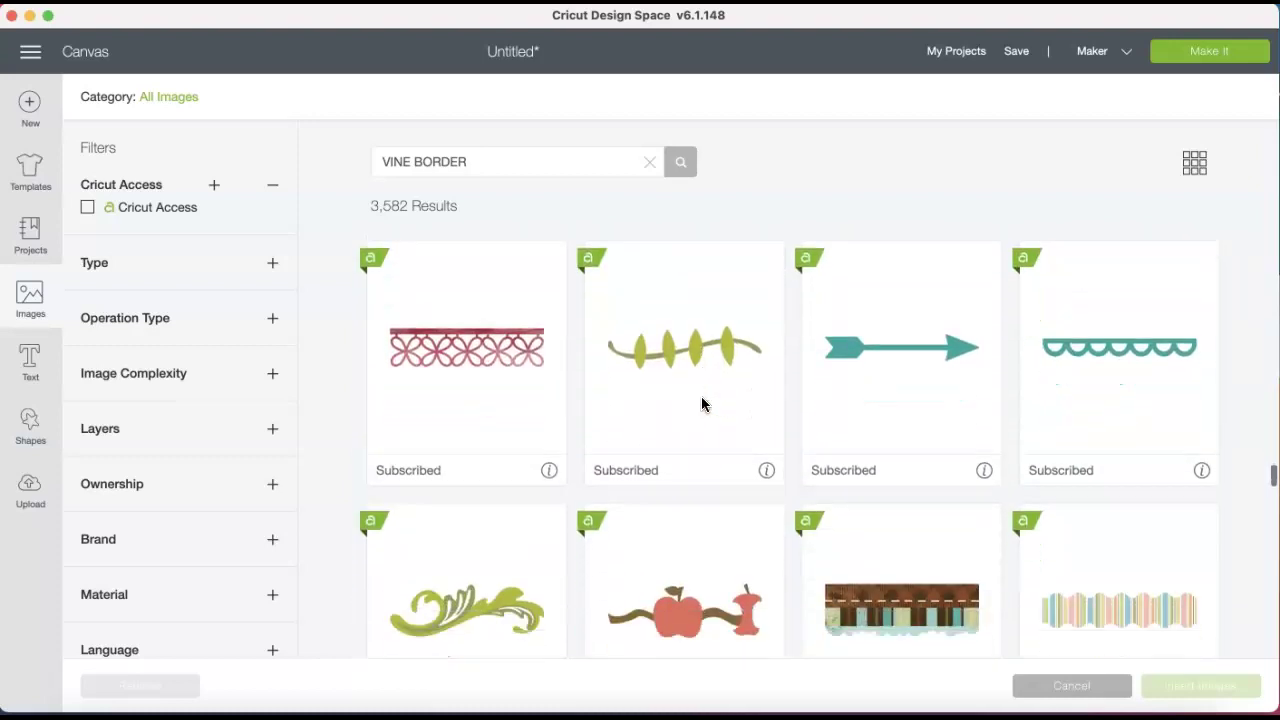
scroll(701, 404, down, 10)
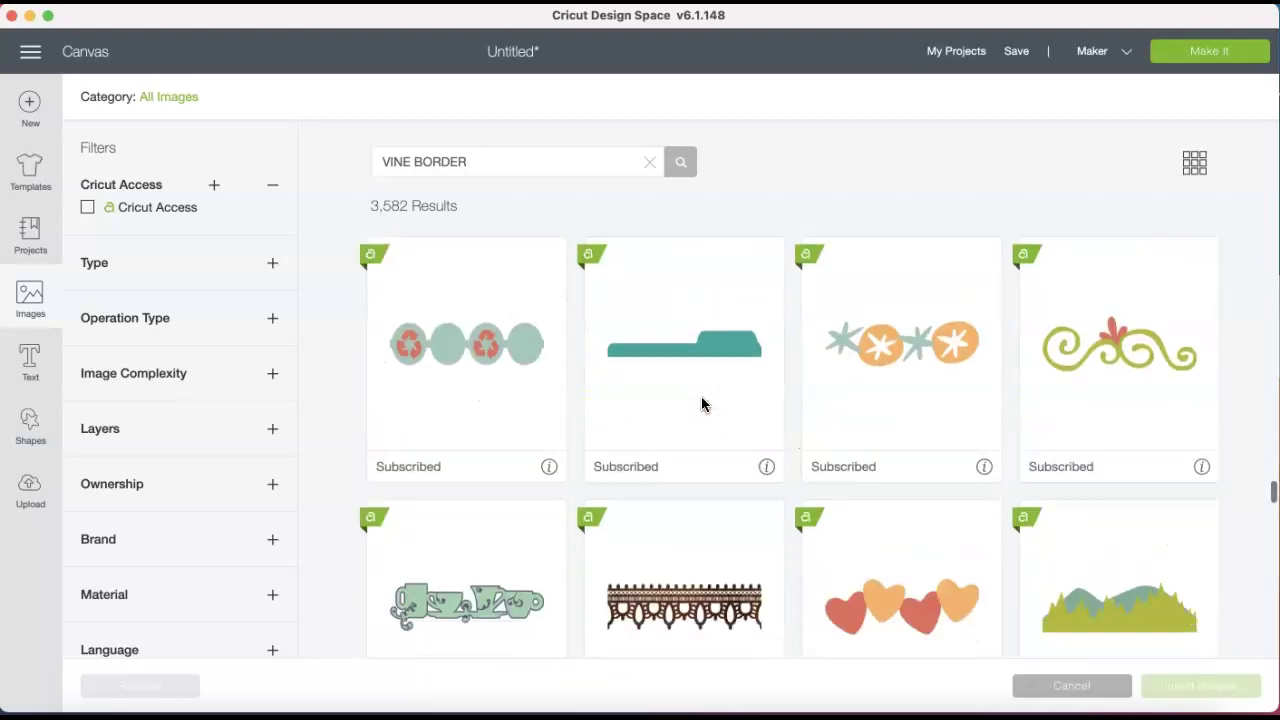
scroll(701, 404, down, 2)
Replace the search term with 'VINE BRANCH' to list vine branch images
triple_click(487, 160)
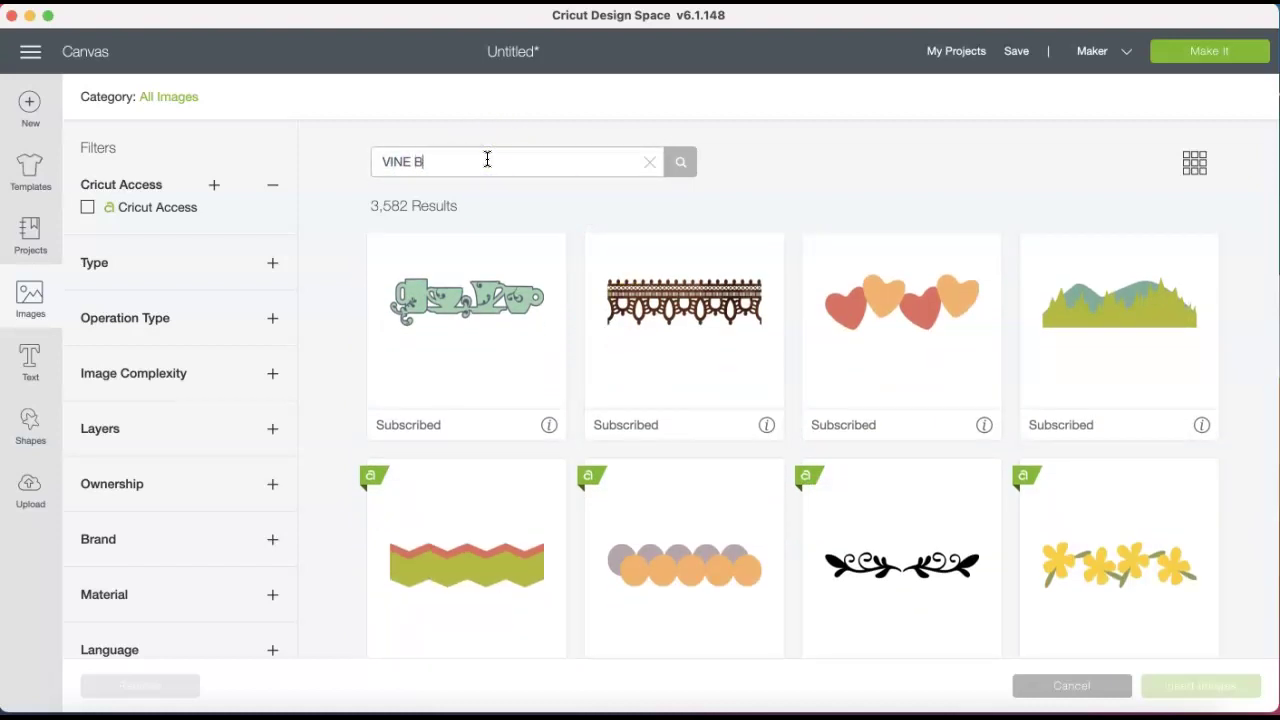
text(VINE BRANCH)
key(Return)
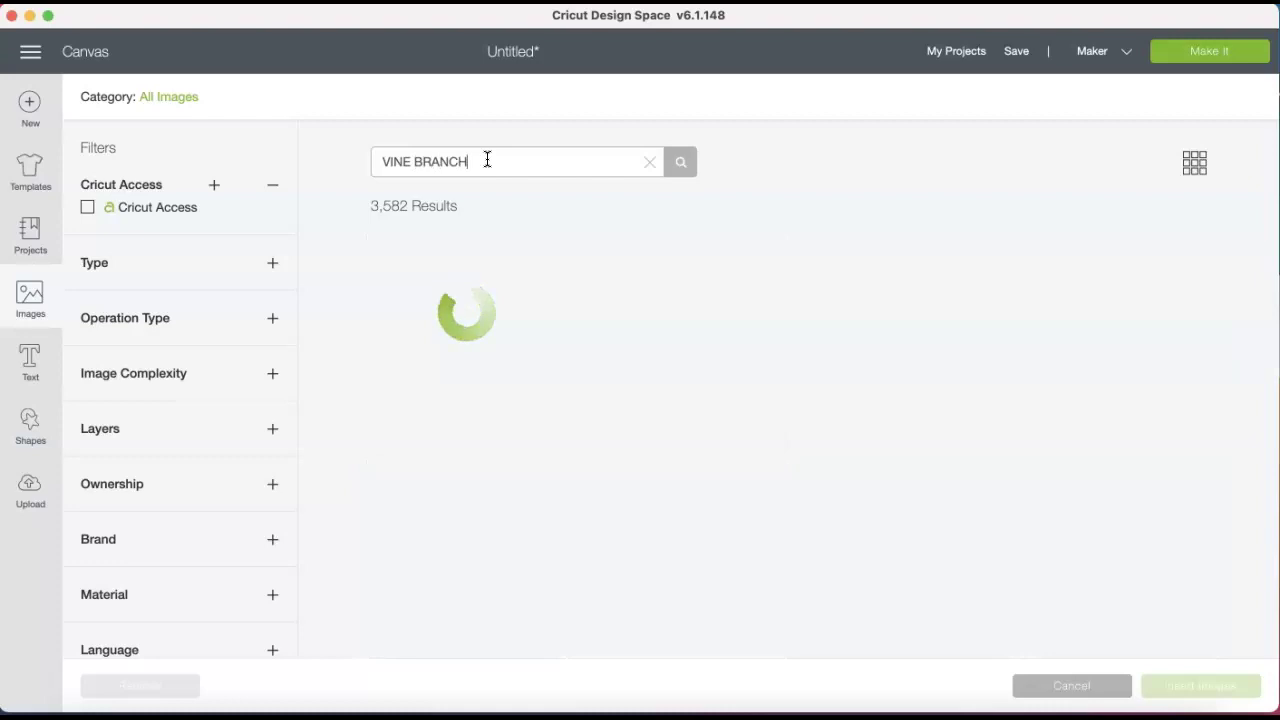
scroll(754, 494, down, 9)
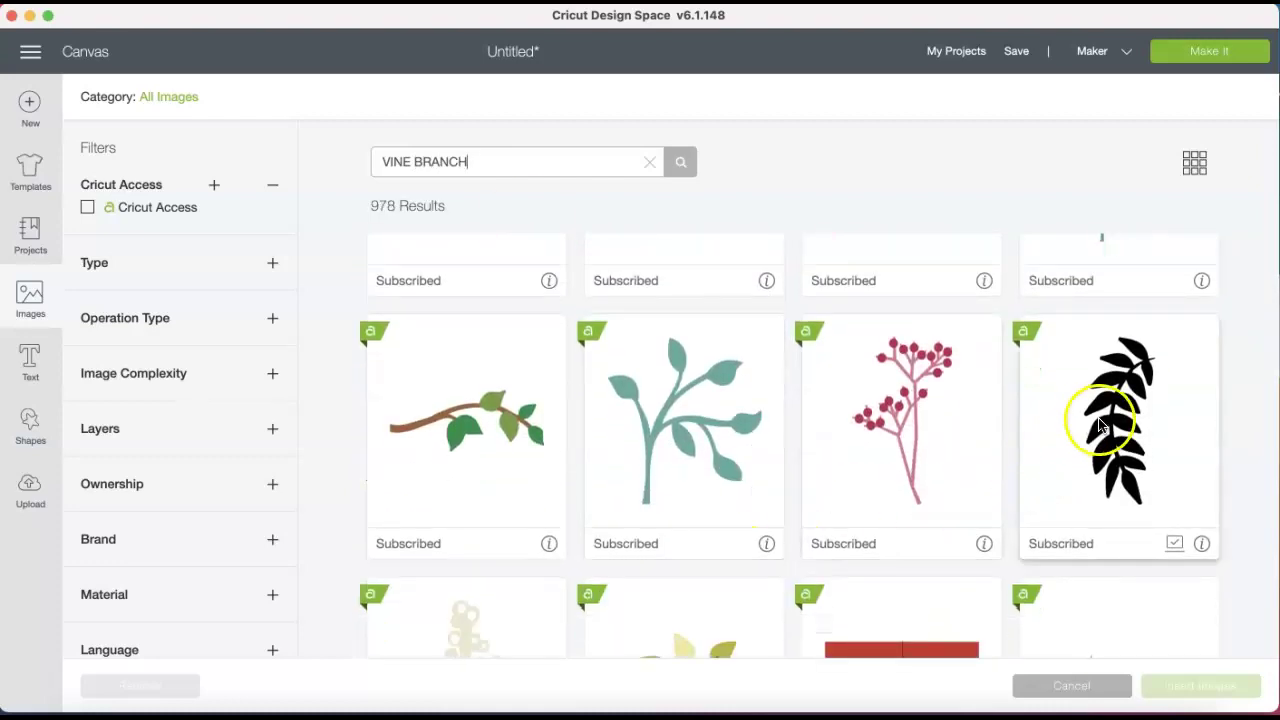
Insert the black fern branch image, rotate it about 231.55°, and place it right of PROJECTS
click(1100, 425)
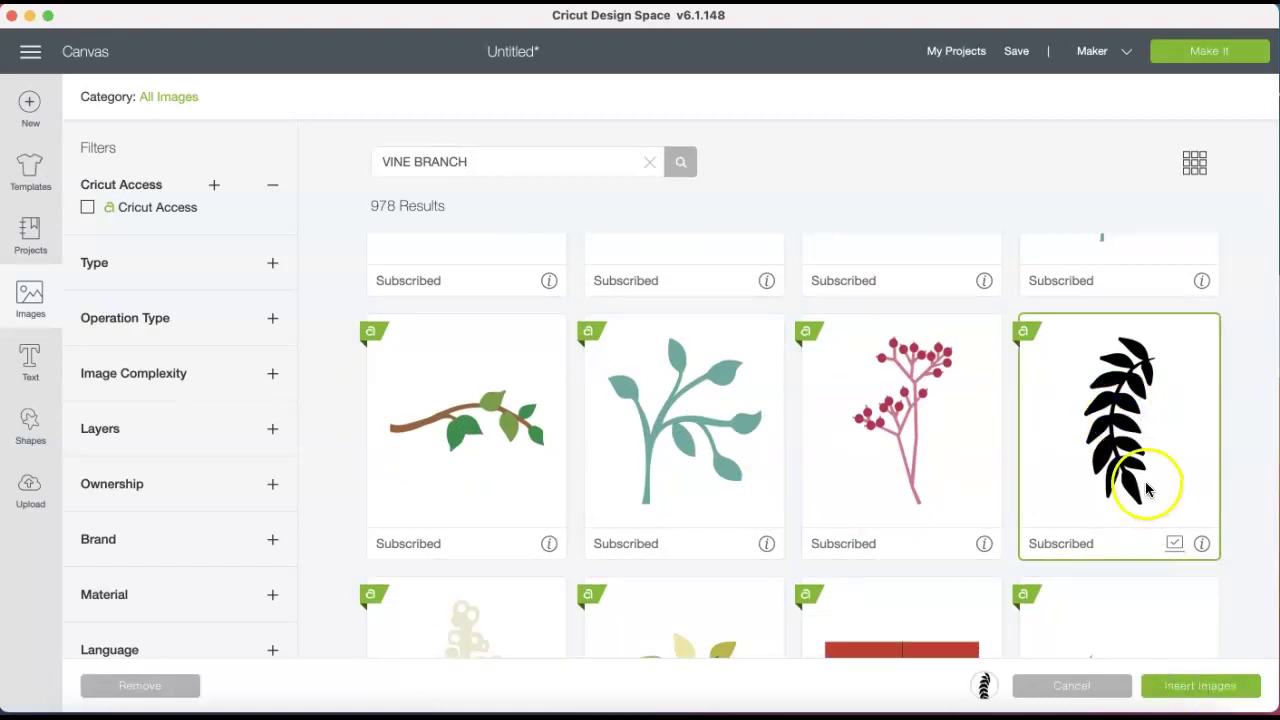
click(1174, 690)
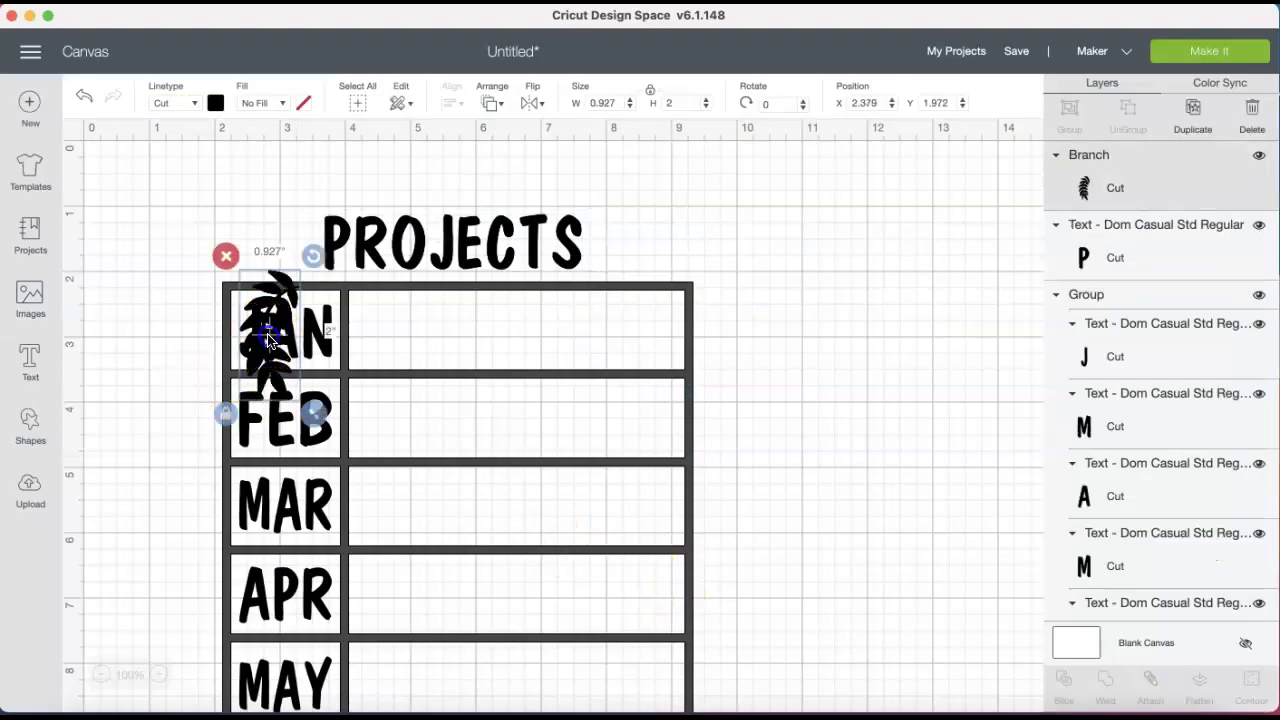
drag(268, 340, 756, 285)
drag(802, 203, 671, 308)
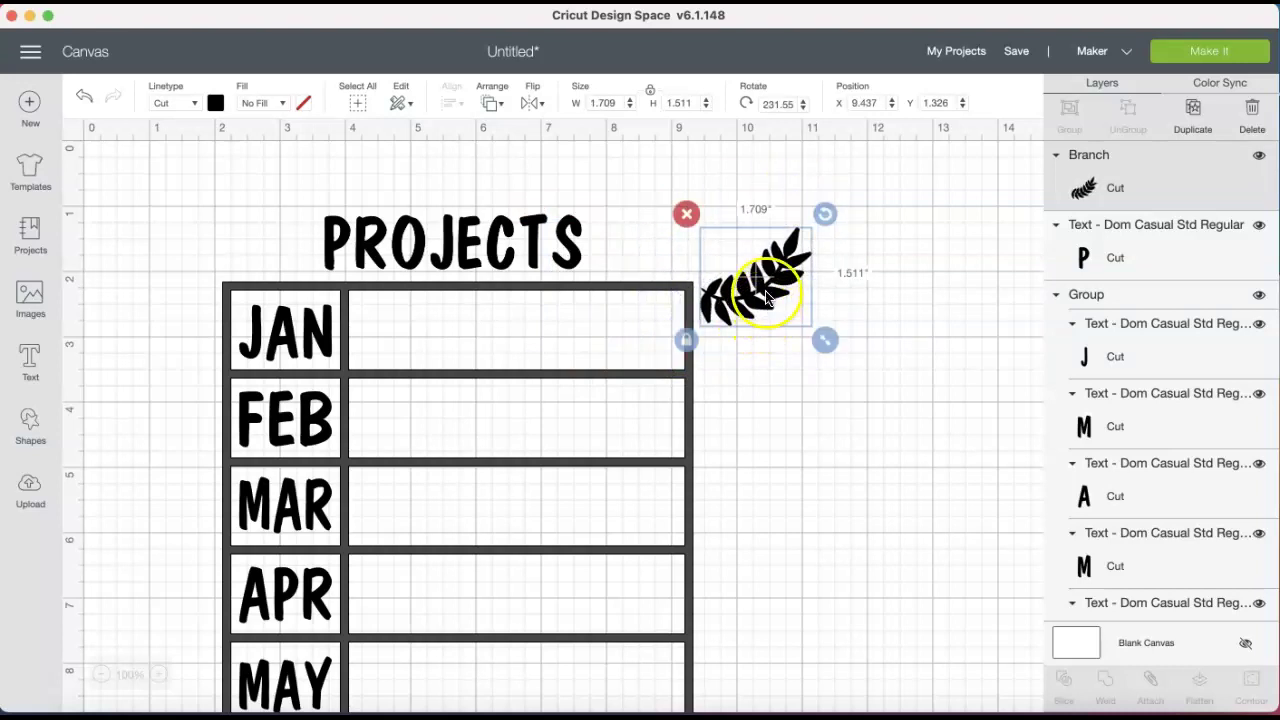
drag(761, 283, 654, 234)
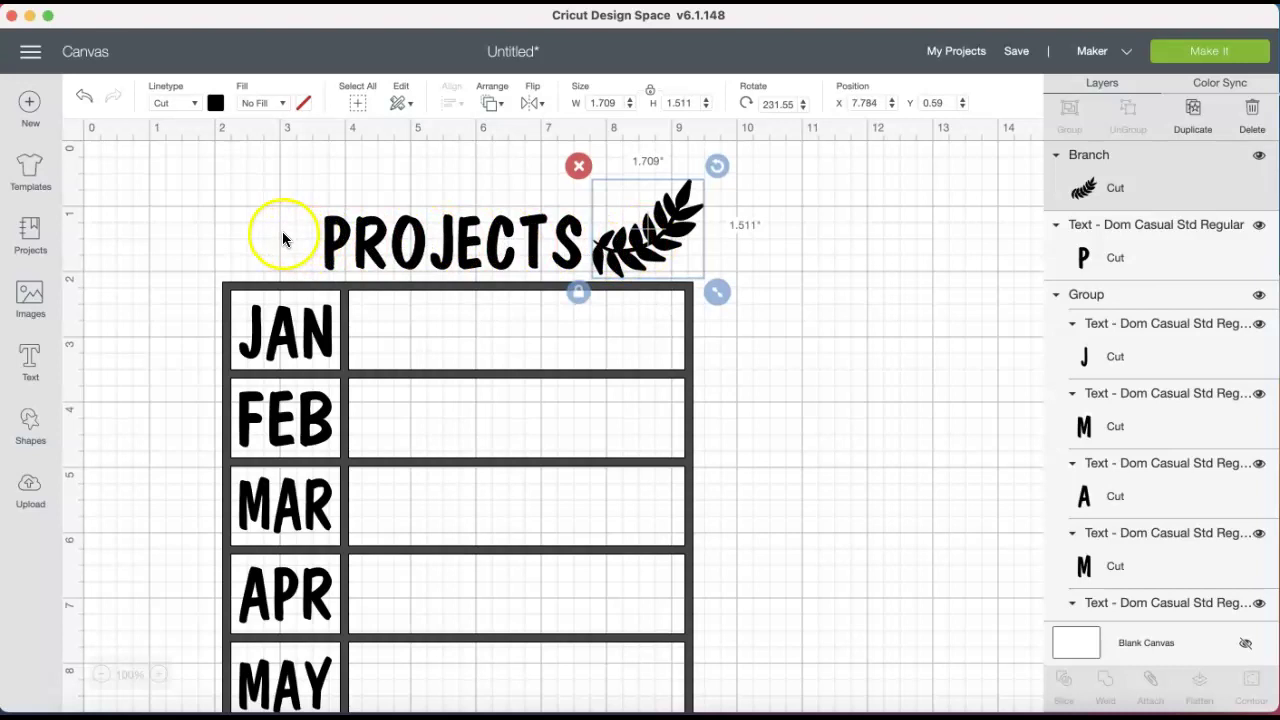
Duplicate the fern branch, flip the copy horizontally, and position it left of PROJECTS
click(533, 105)
click(532, 104)
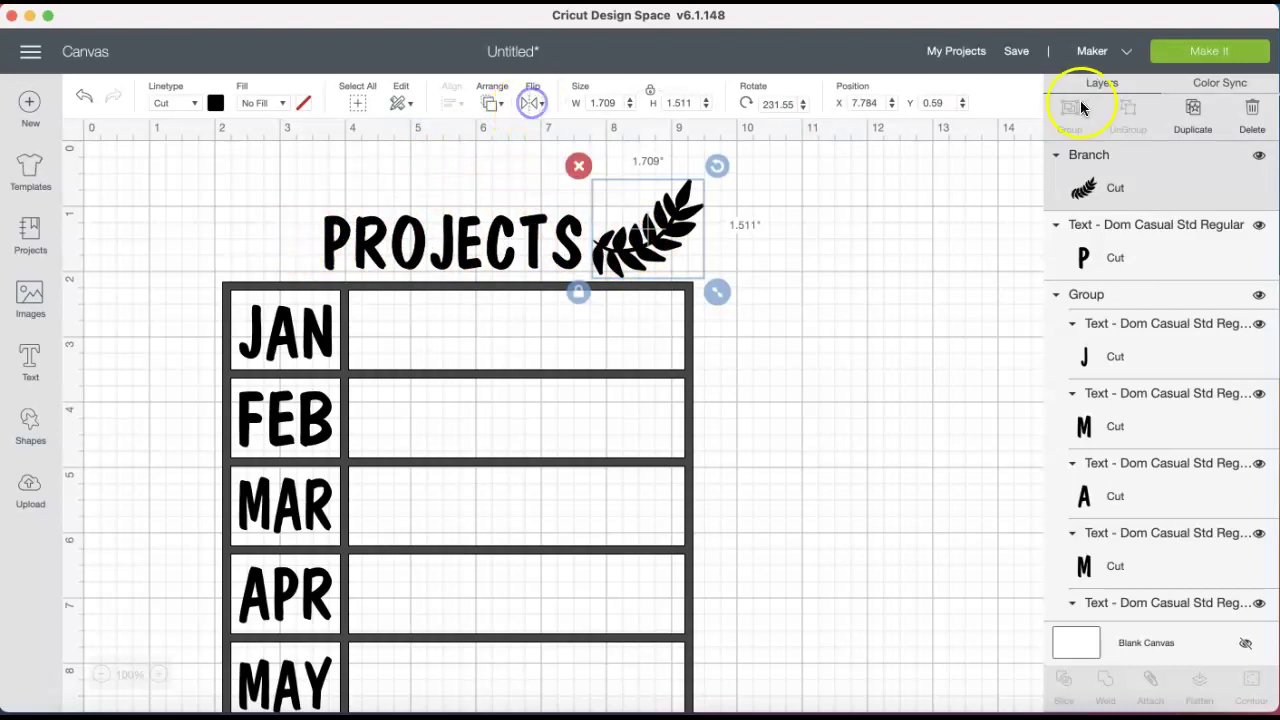
click(1197, 113)
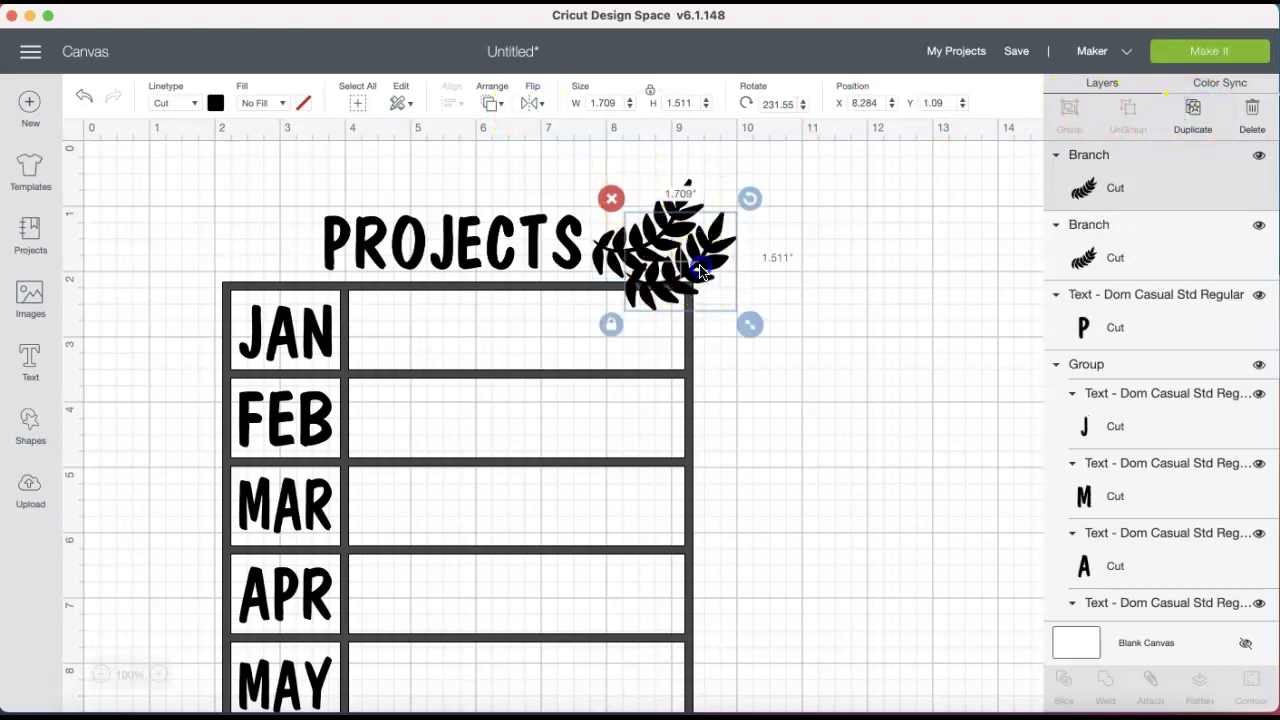
drag(668, 263, 248, 223)
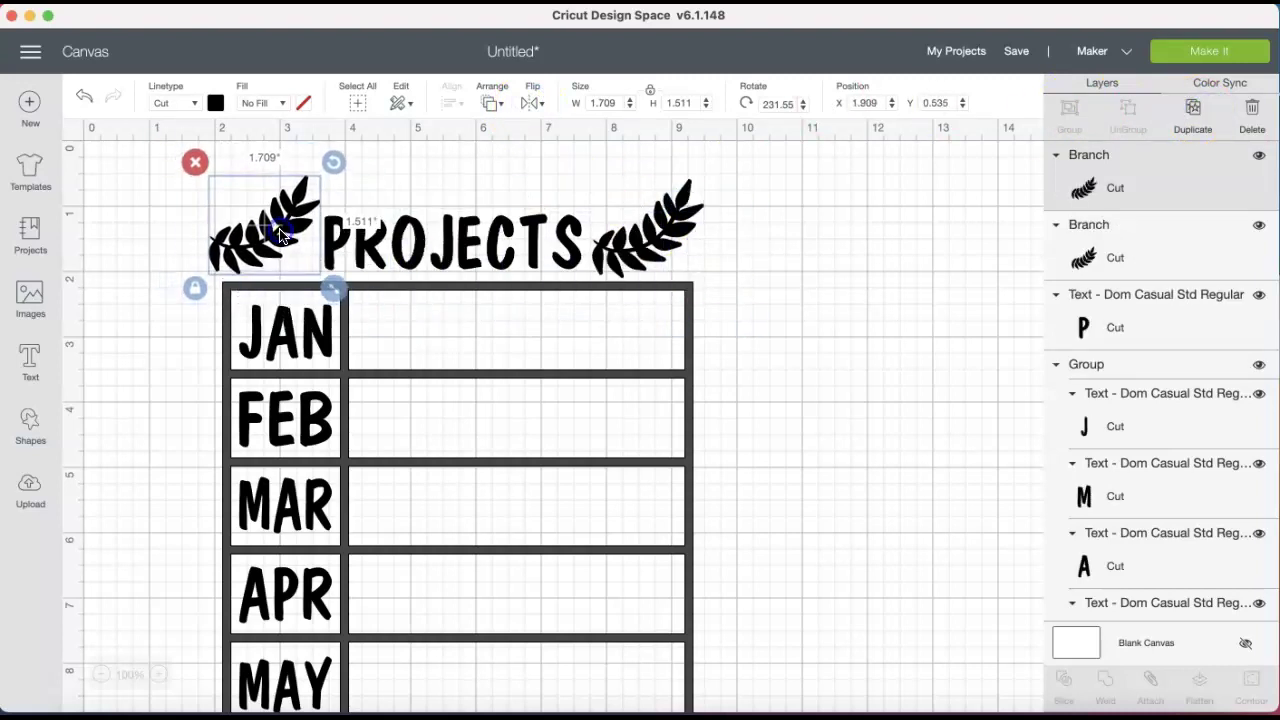
click(532, 103)
click(566, 133)
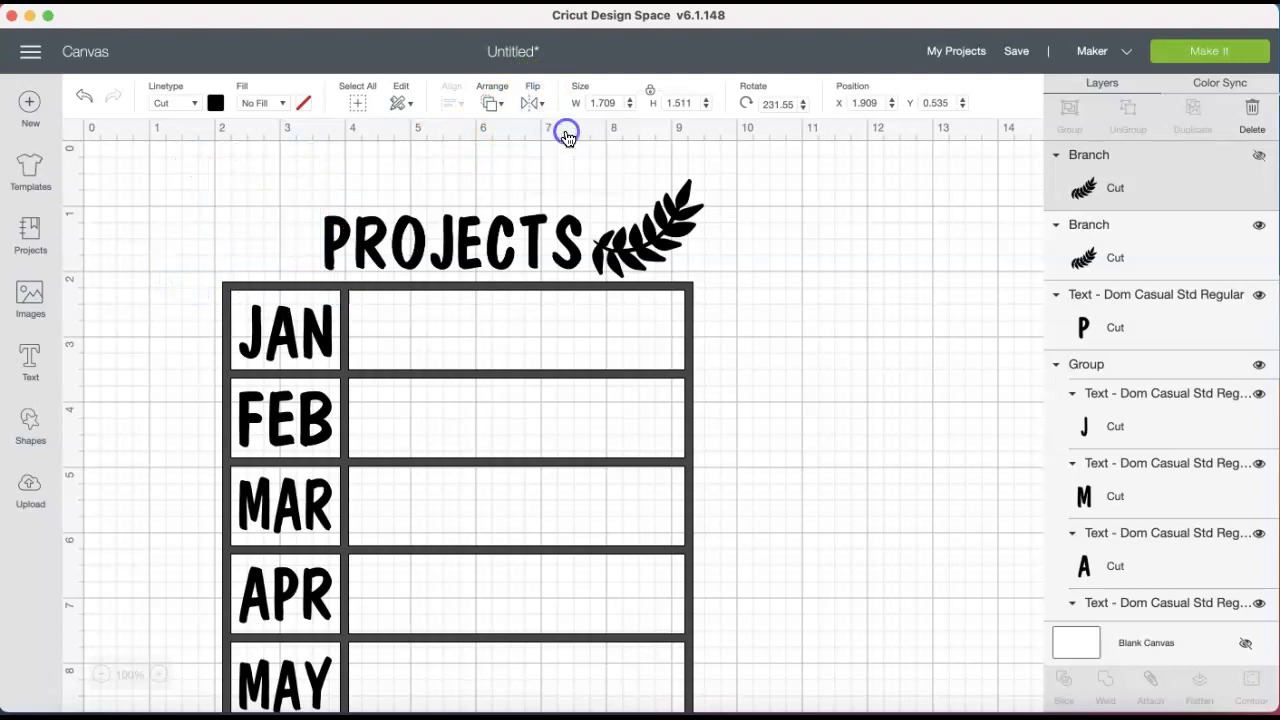
click(256, 247)
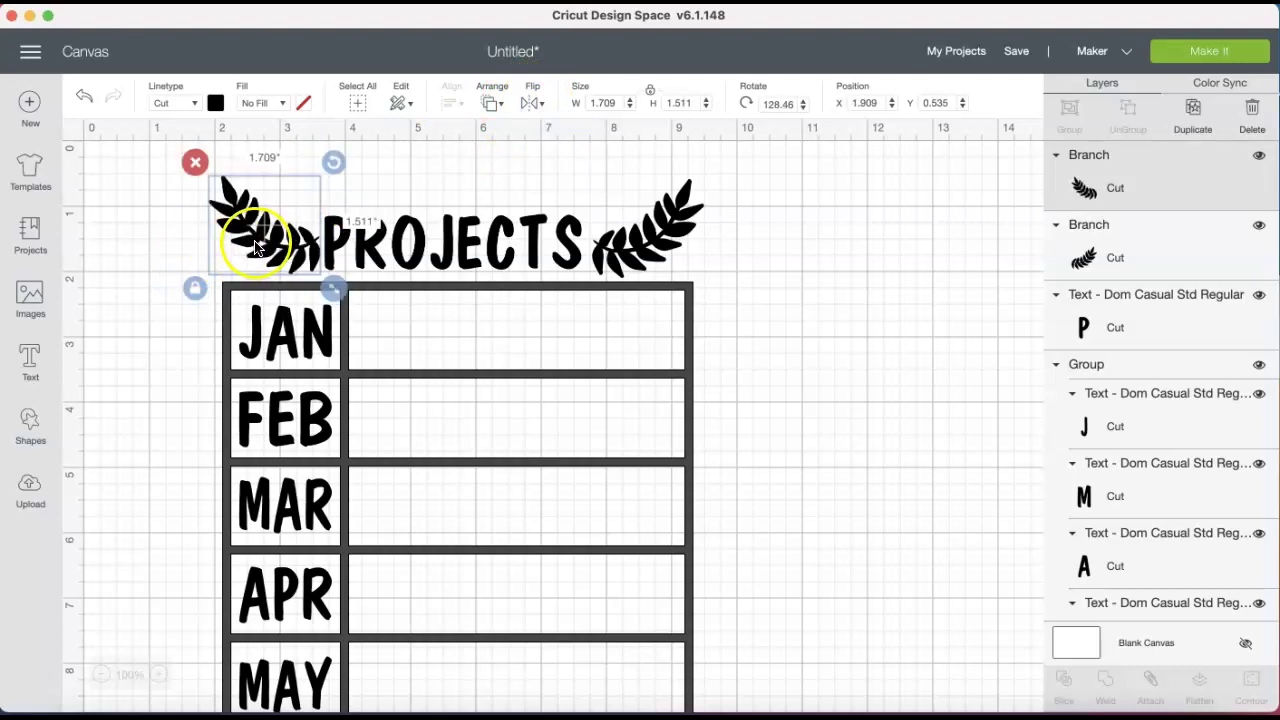
drag(249, 247, 249, 247)
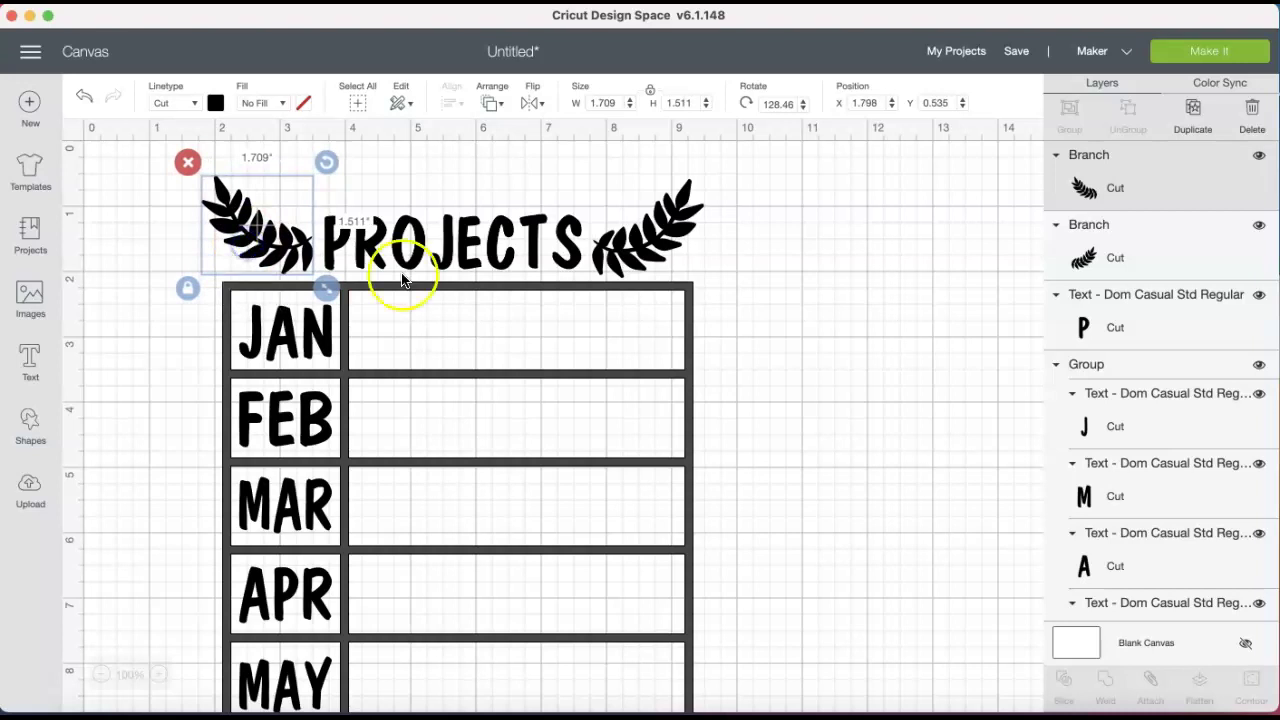
click(828, 333)
scroll(827, 337, down, 3)
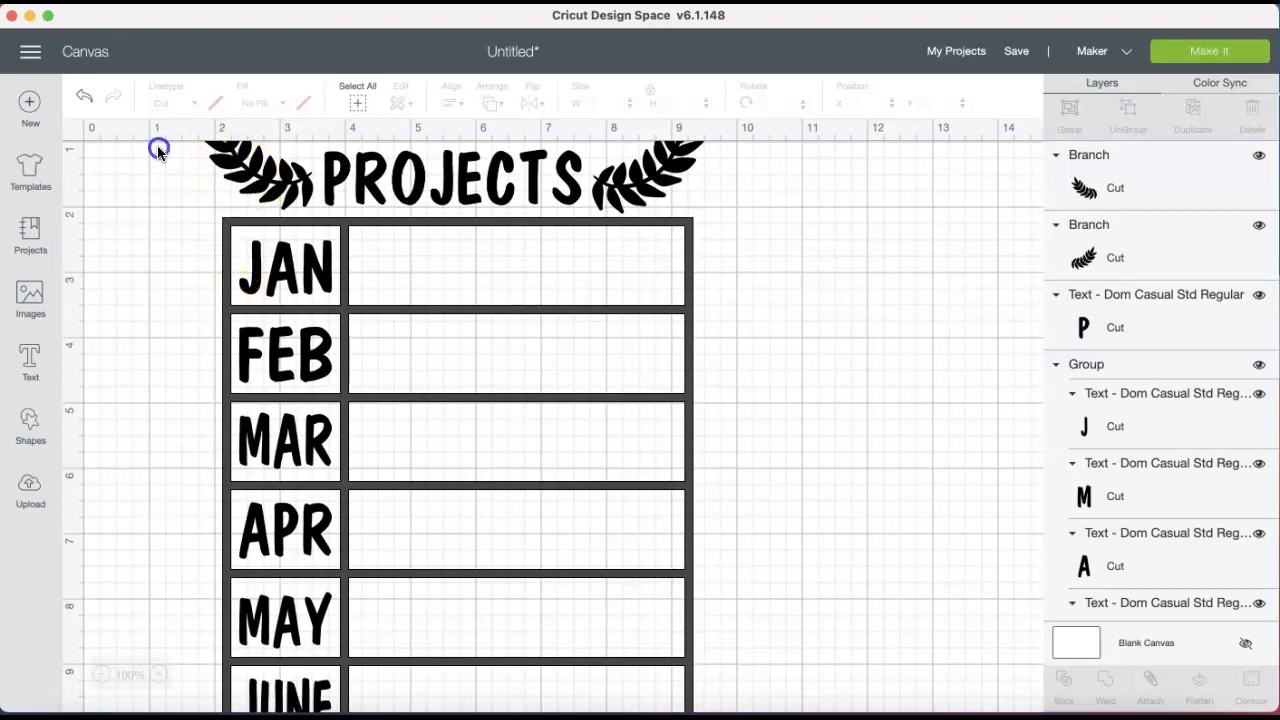
Marquee-select every element, attach them, and view the layout on the 12" × 12" mat
drag(357, 178, 725, 543)
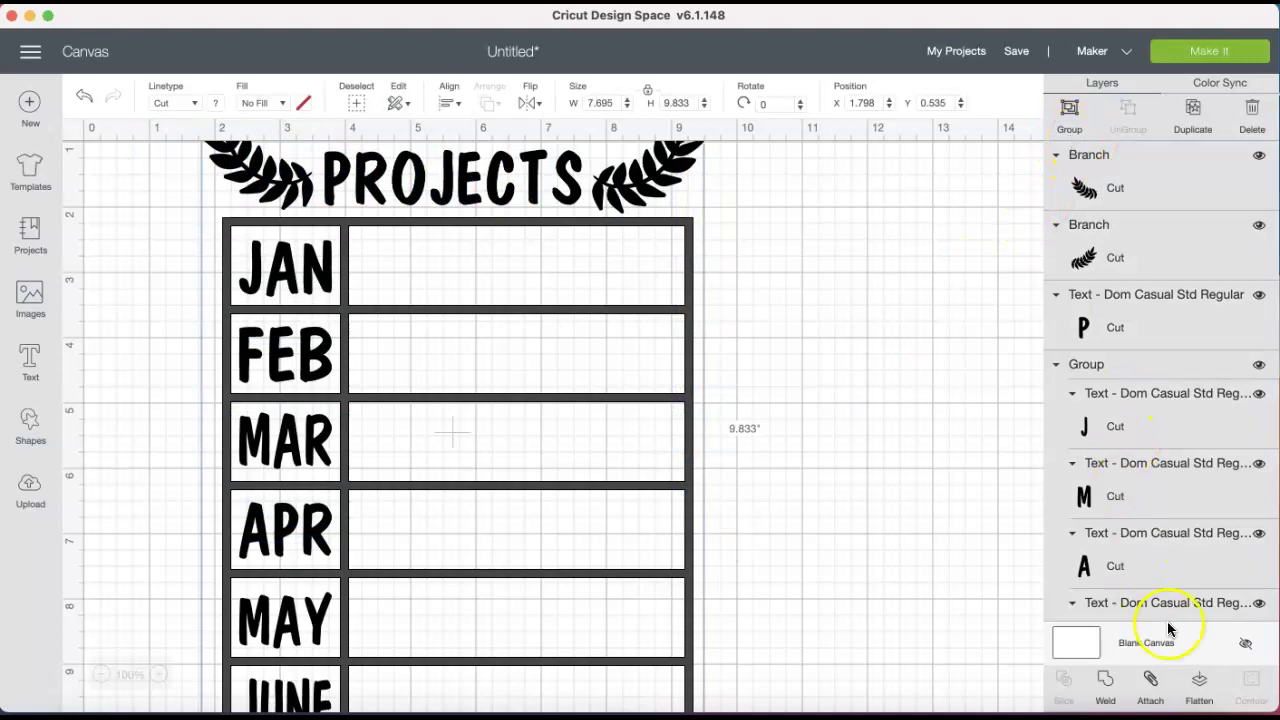
click(1150, 680)
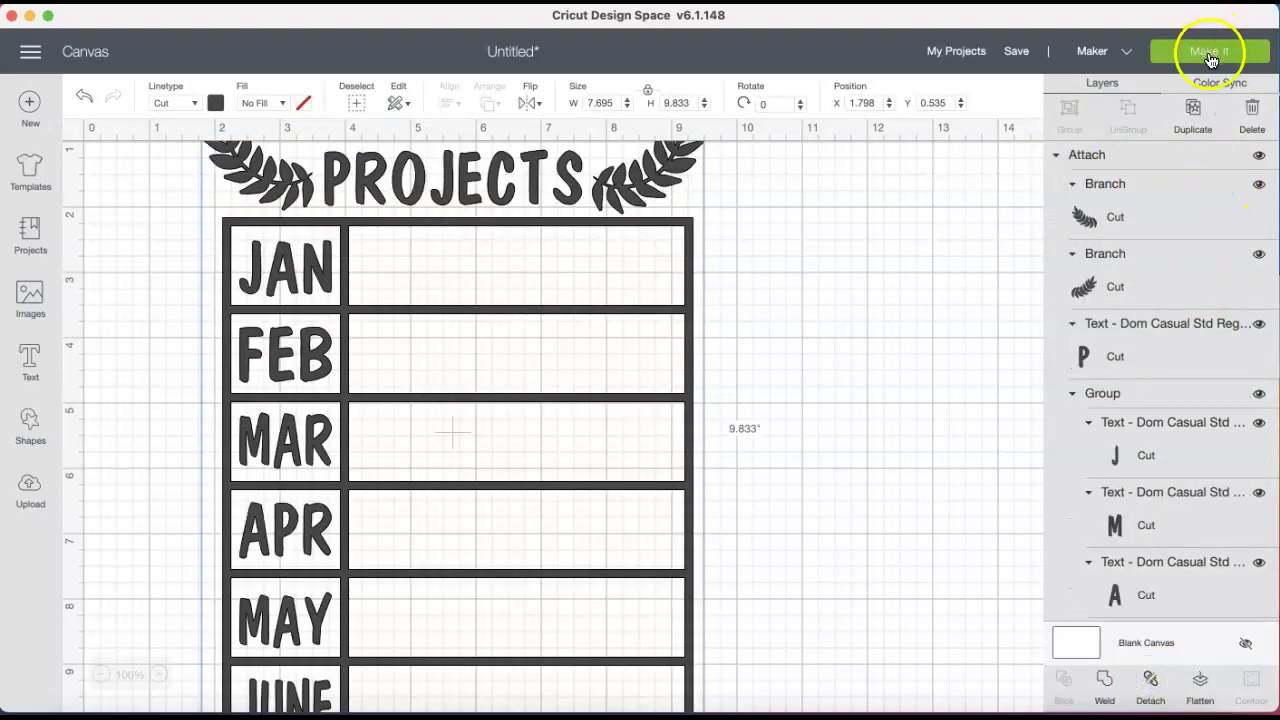
click(1209, 54)
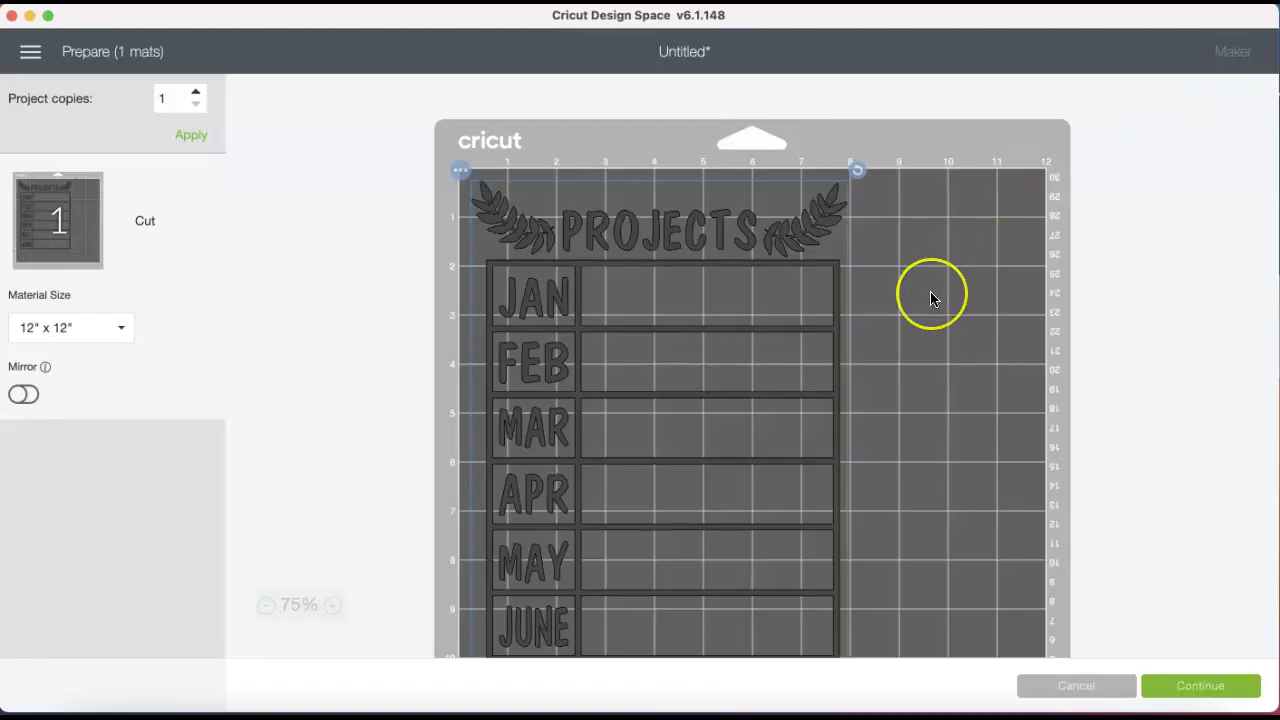
scroll(931, 297, down, 2)
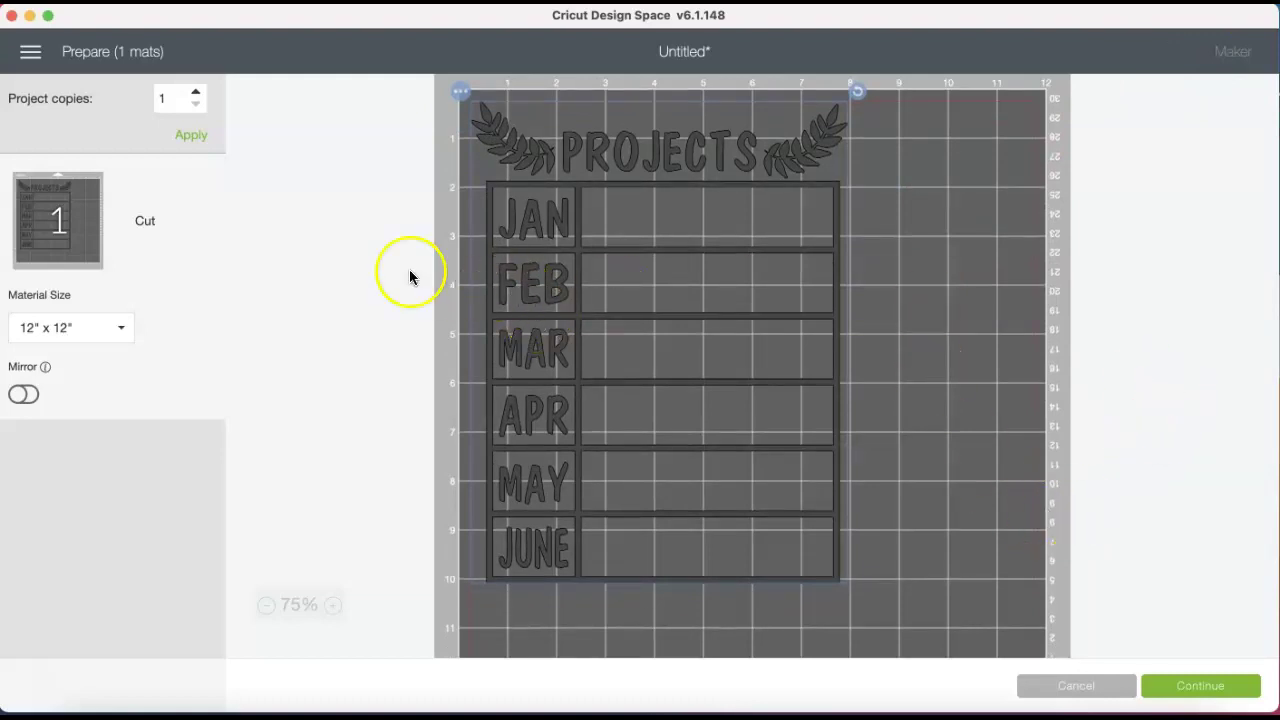
Cancel the Prepare screen to go back to the Canvas
click(1089, 687)
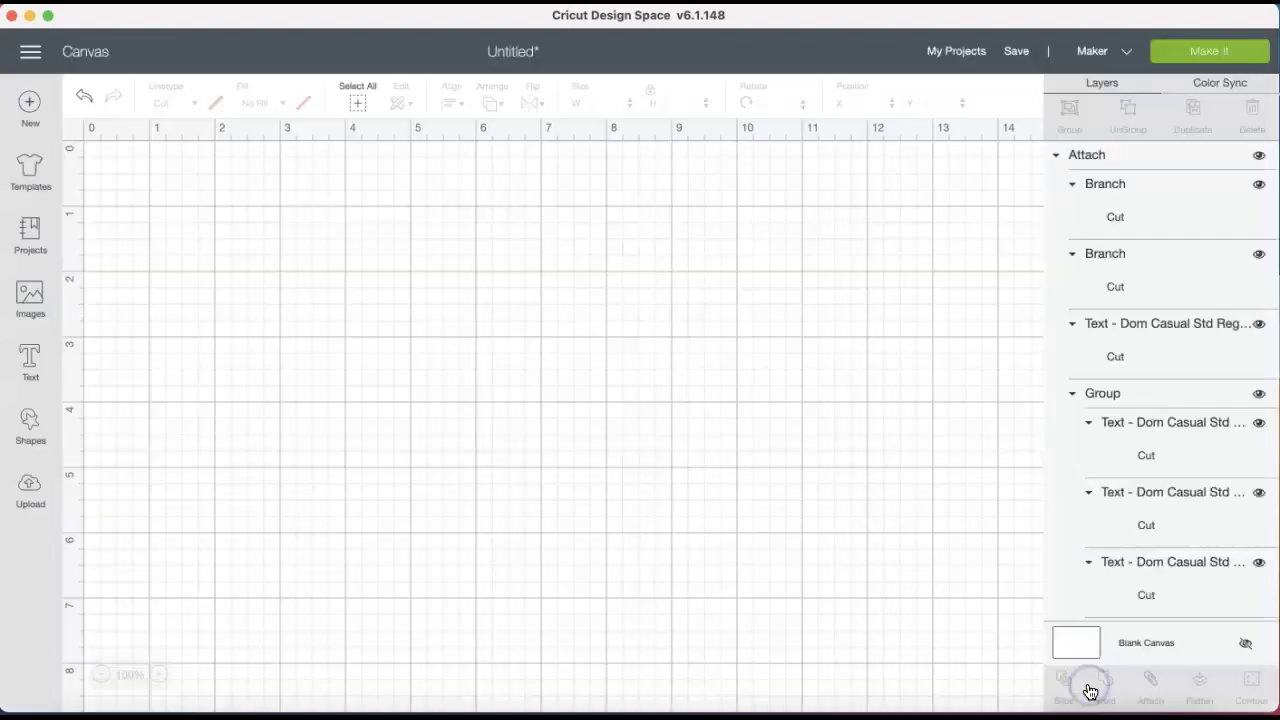